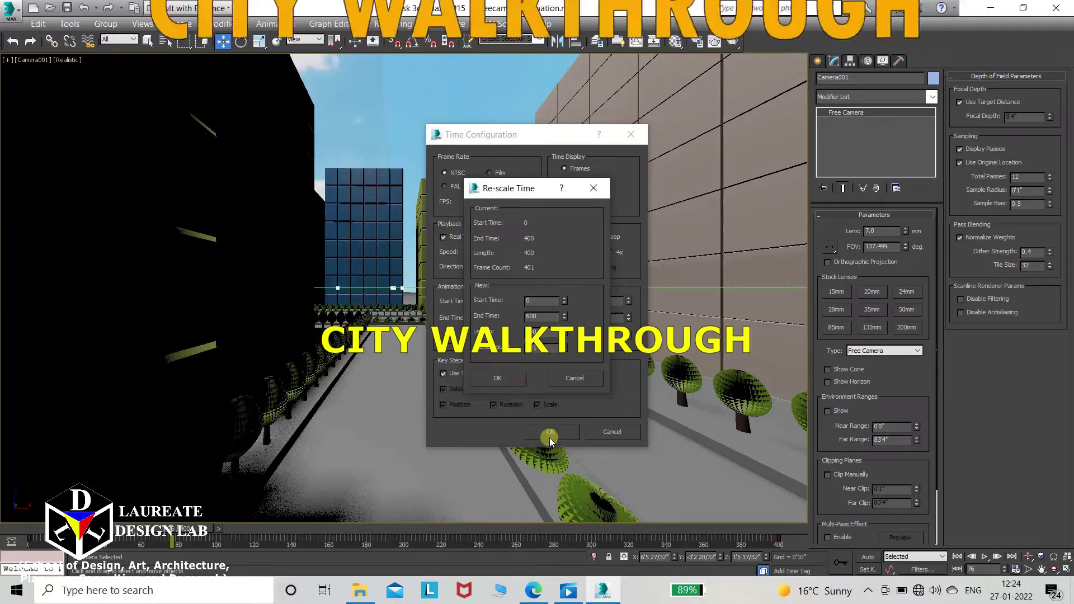
Apply the 600-frame animation length, then play the walkthrough and stop it around frame 177
click(550, 430)
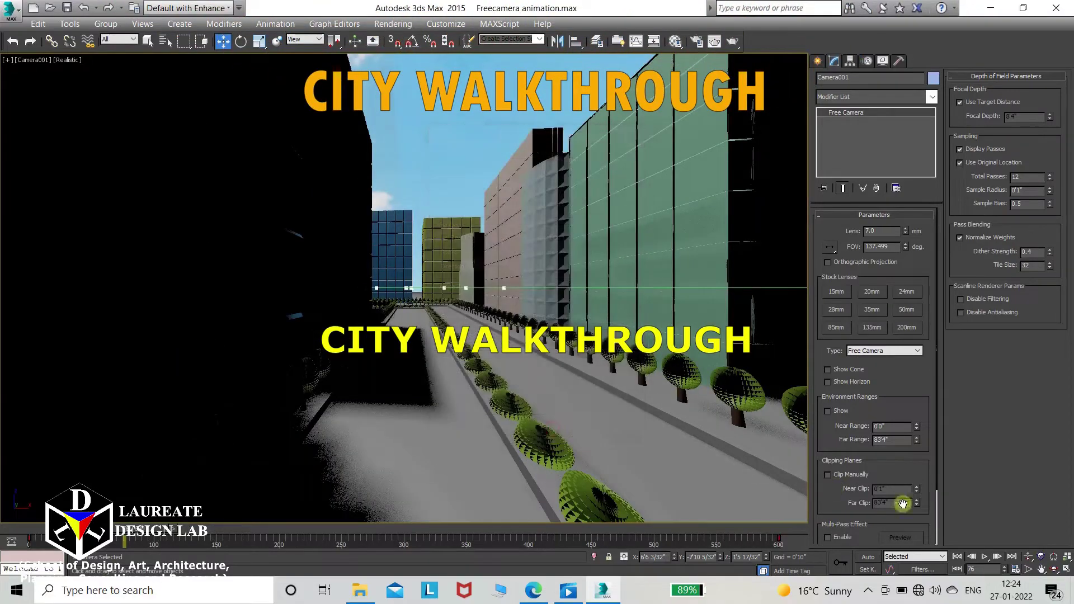
click(986, 557)
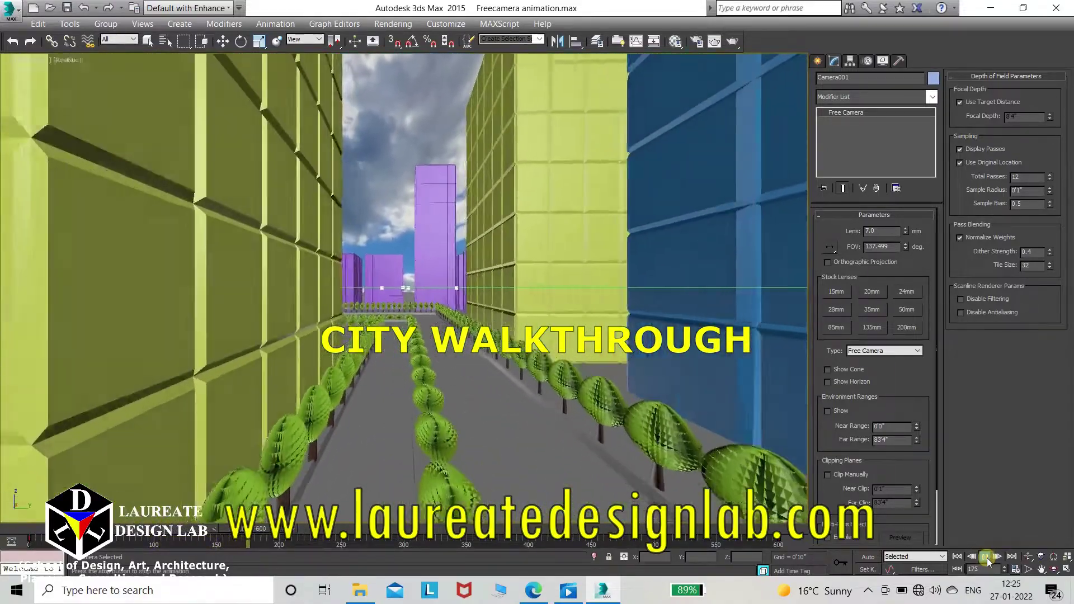
click(985, 557)
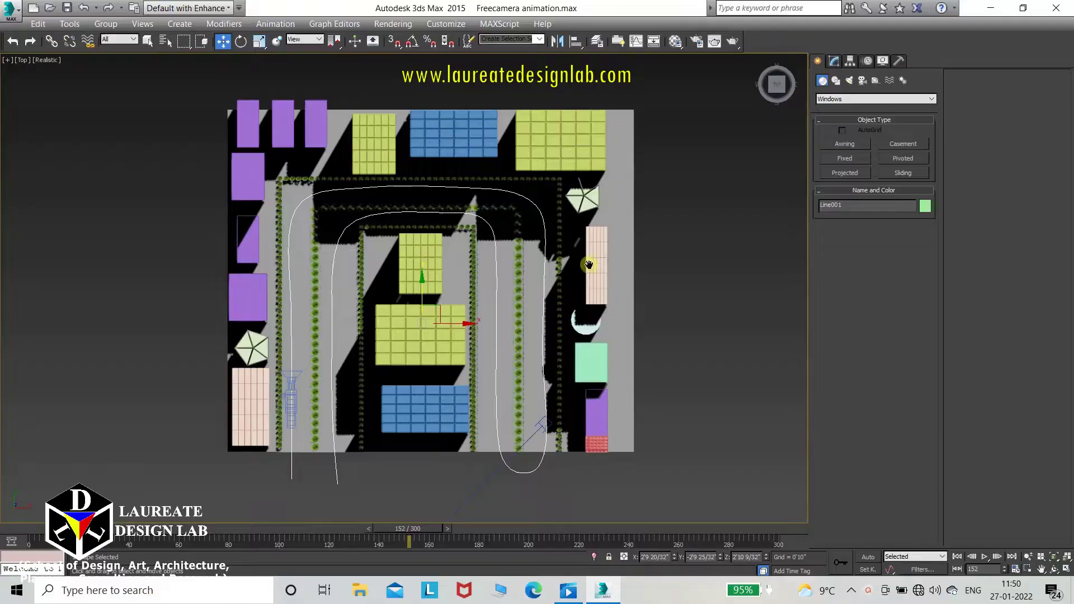
Pan the Top viewport to frame the city site plan and the camera path
mouse_move(587, 263)
middle_down()
mouse_move(596, 286)
mouse_move(556, 272)
mouse_move(578, 280)
middle_up()
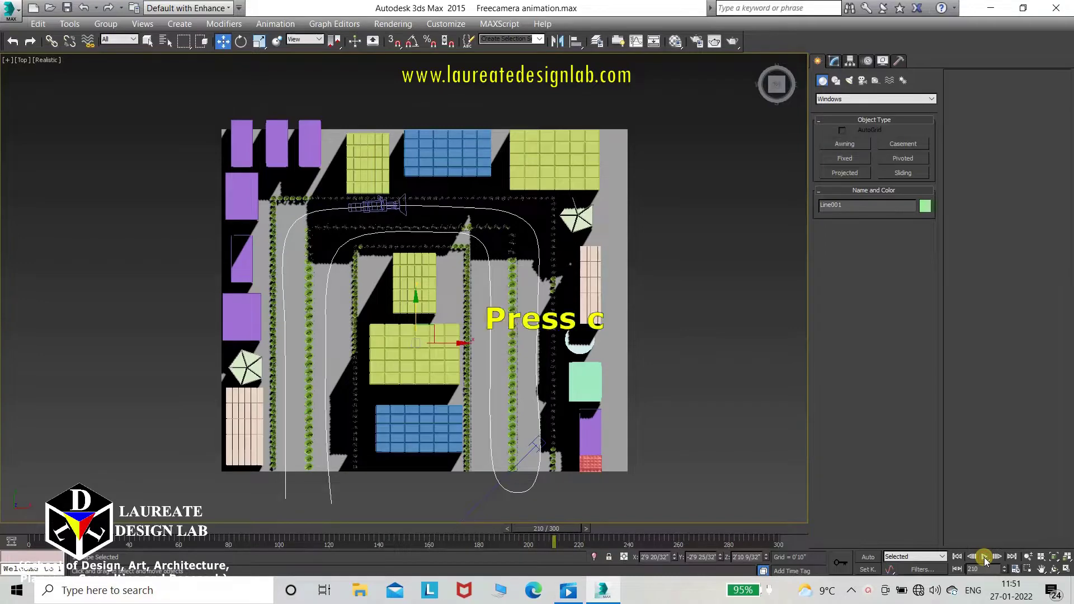
Look through Camera001 and play, then stop, the walkthrough animation
key(c)
double_click(481, 195)
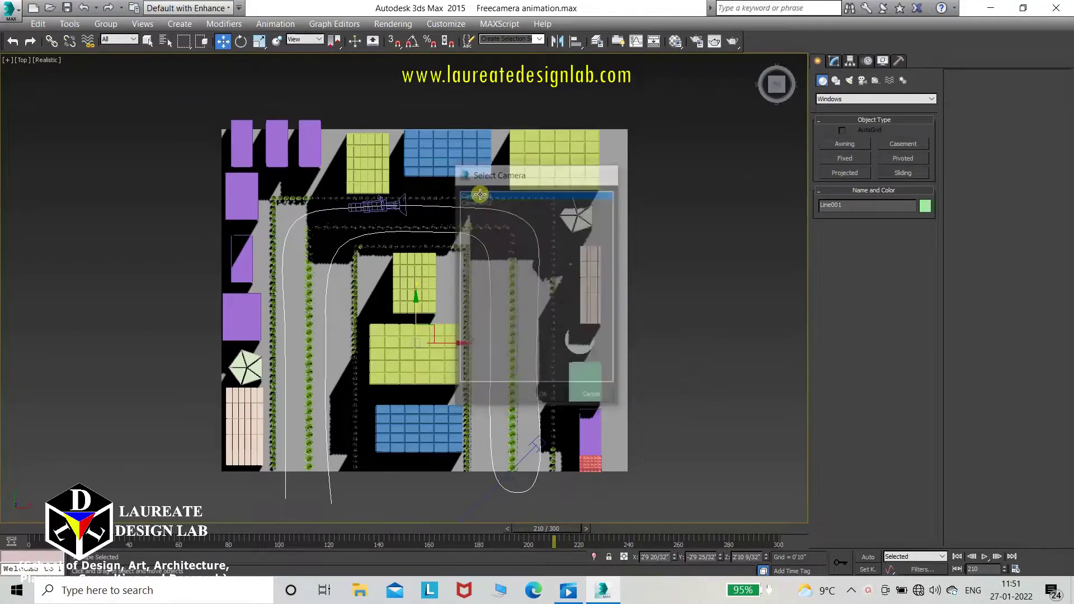
click(985, 558)
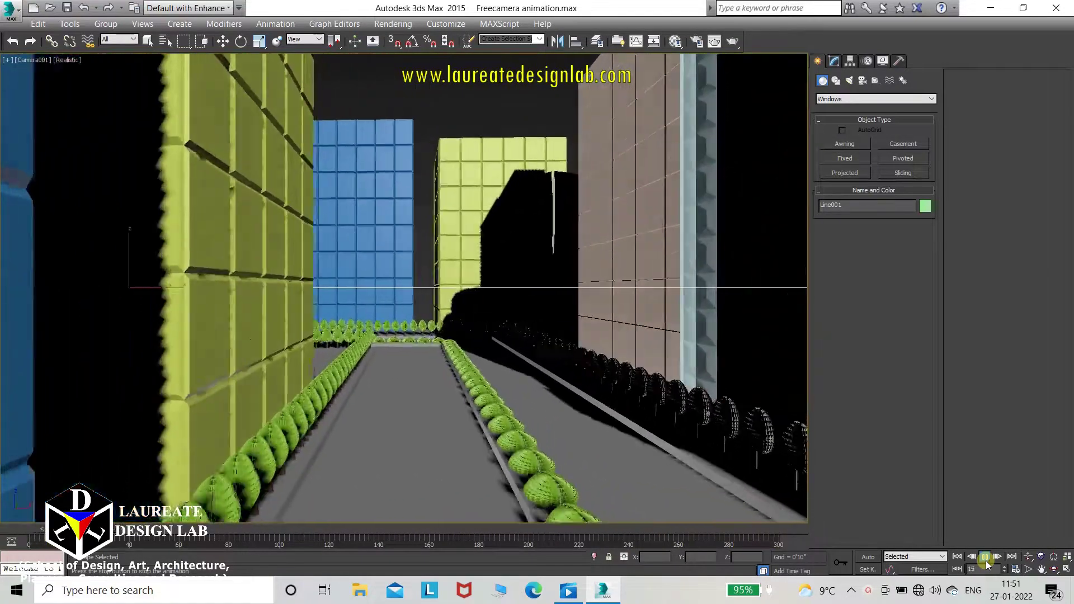
click(985, 558)
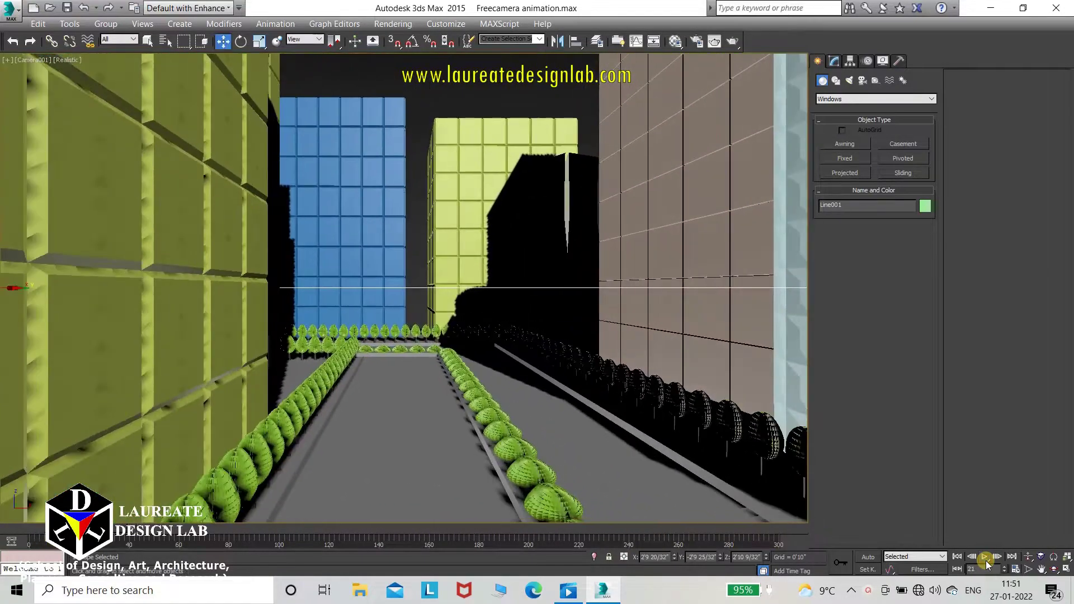
Switch to a Top view, then a Home perspective of the city, zoomed and orbited higher
key(t)
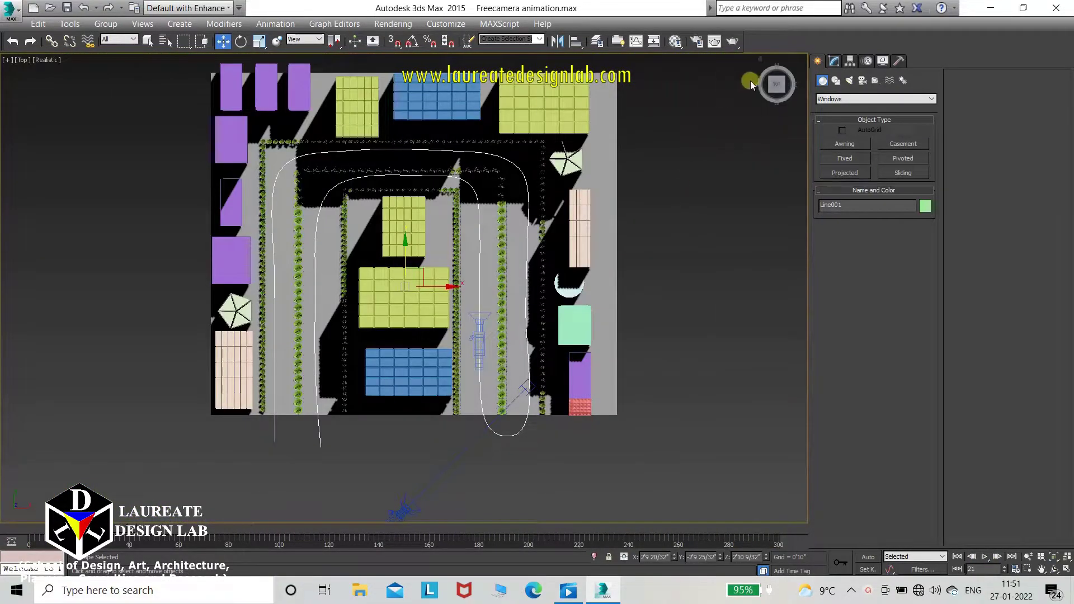
click(761, 57)
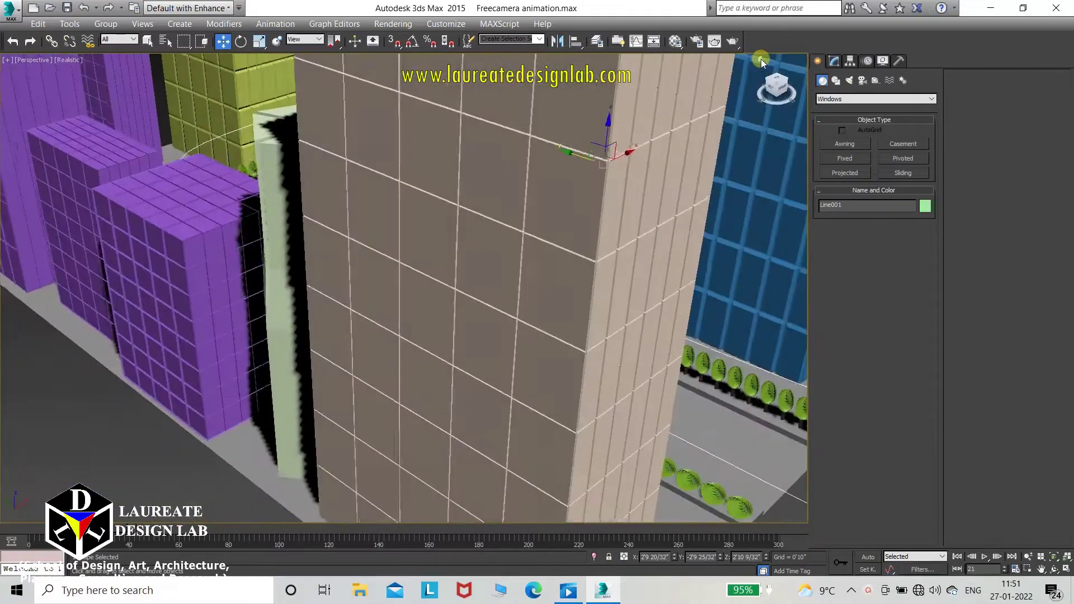
scroll(381, 270, up, 3)
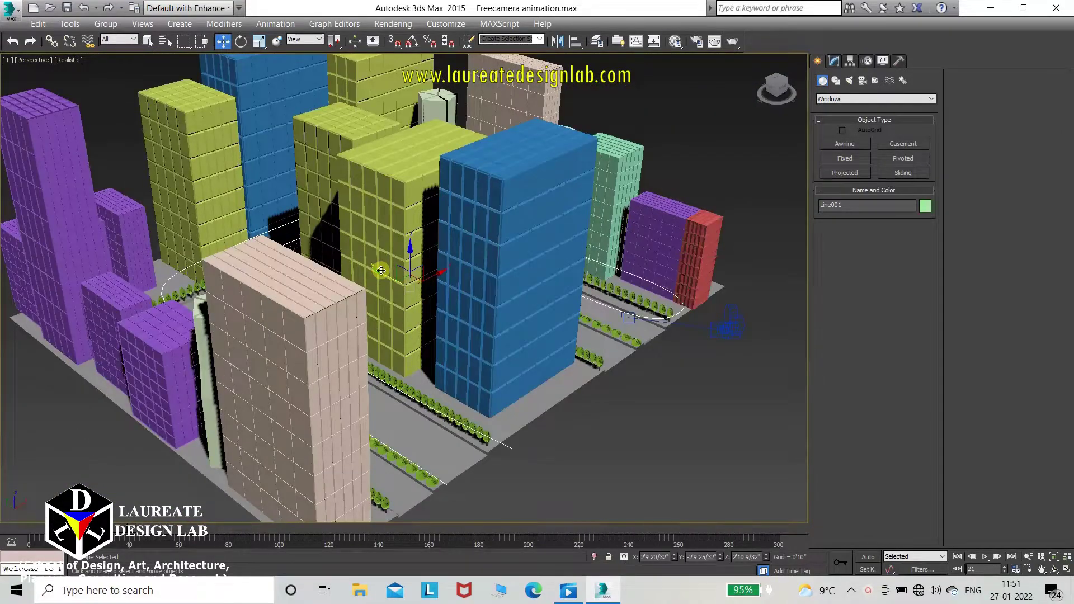
alt+middle_drag(397, 288, 382, 312)
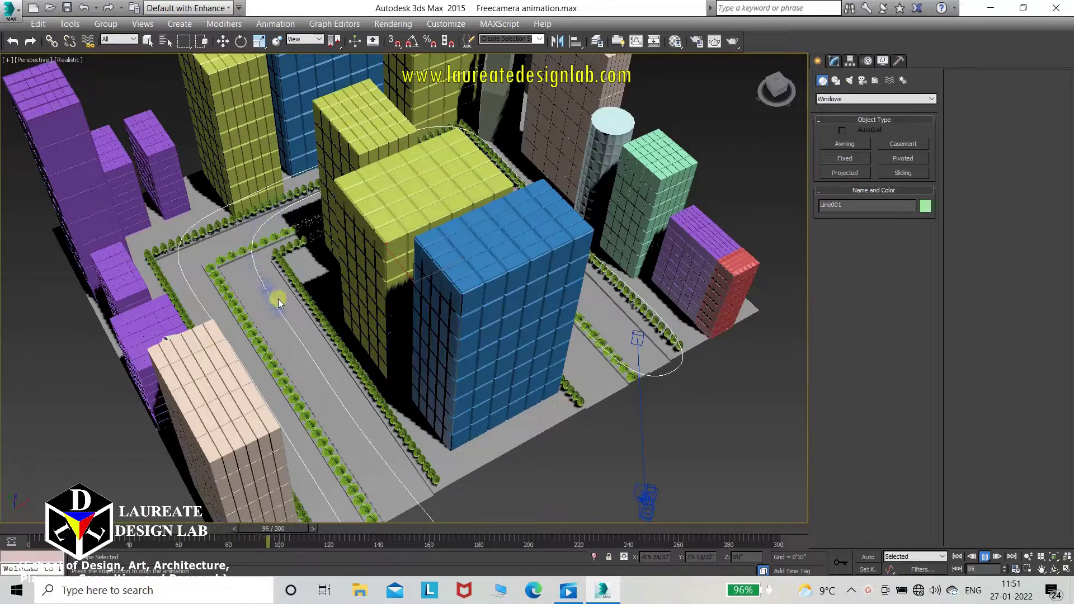
Stop playback, select Camera001 on its path, and orbit the view around the city
click(988, 557)
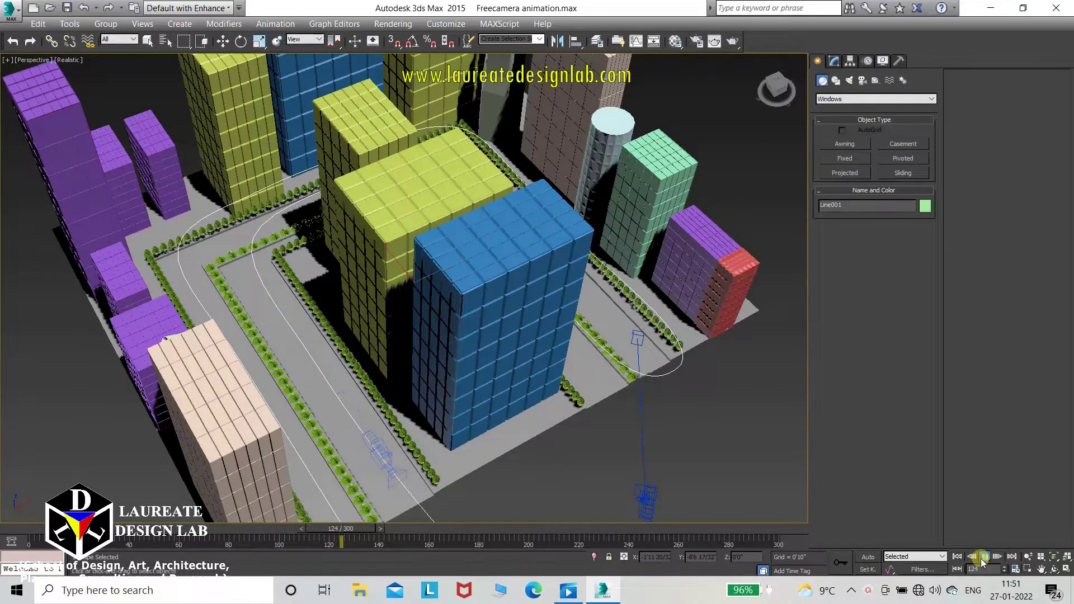
key(w)
click(383, 473)
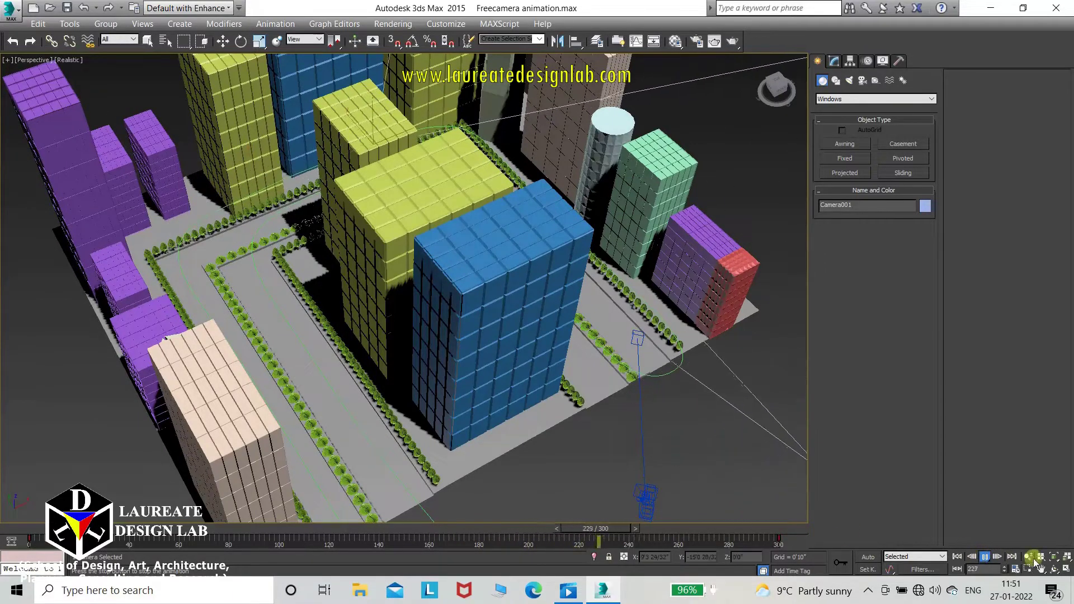
click(1053, 569)
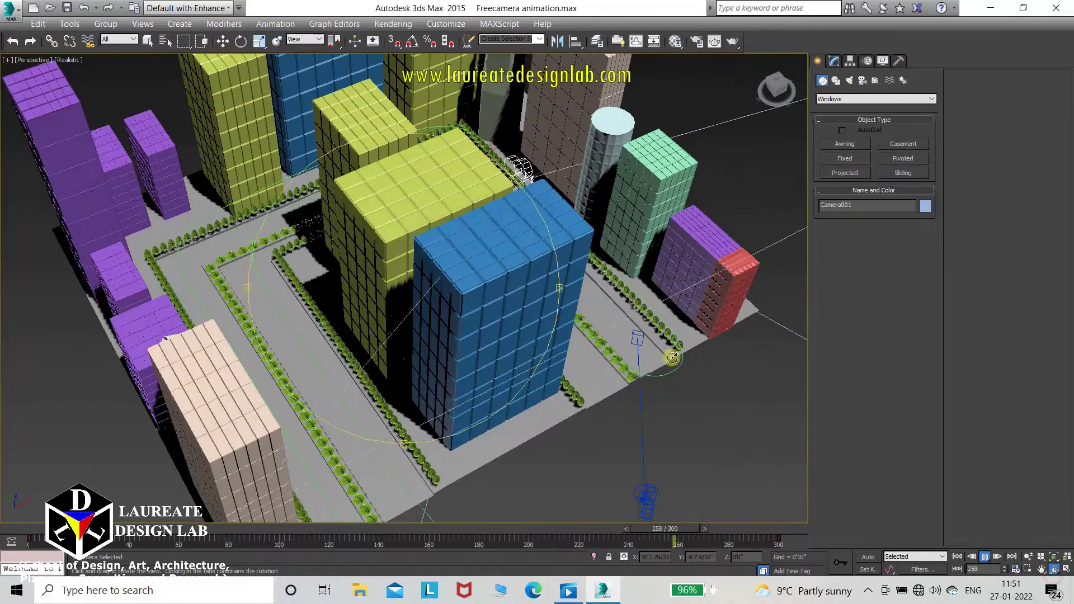
mouse_move(425, 313)
mouse_down()
mouse_move(515, 322)
mouse_move(551, 235)
mouse_up()
Pan, zoom and orbit near the blue building to follow Camera001's motion
middle_drag(552, 235, 373, 313)
scroll(373, 312, down, 3)
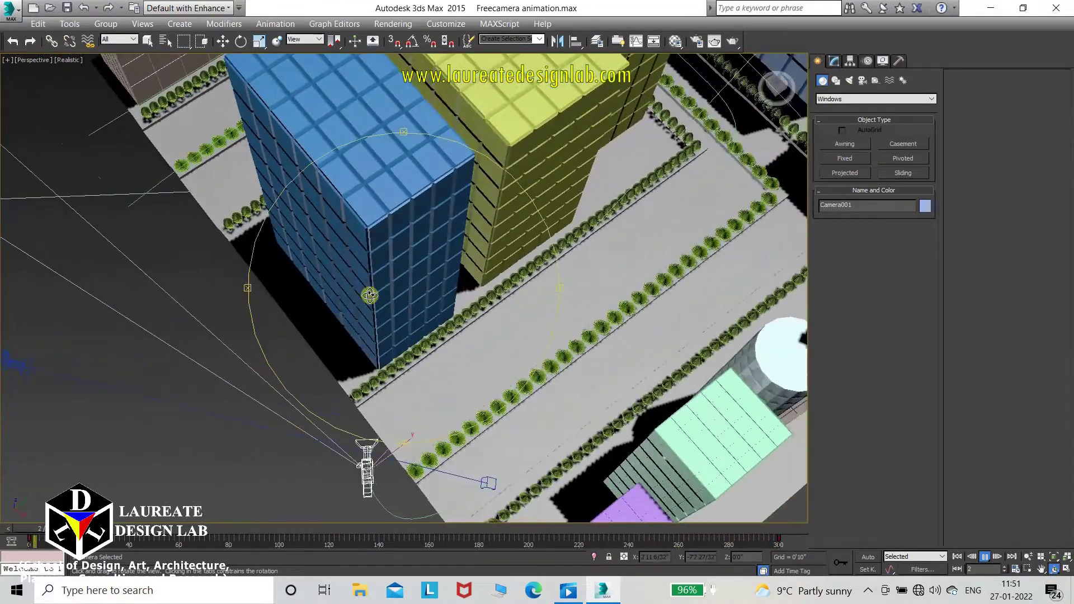
scroll(437, 313, down, 5)
drag(498, 316, 385, 278)
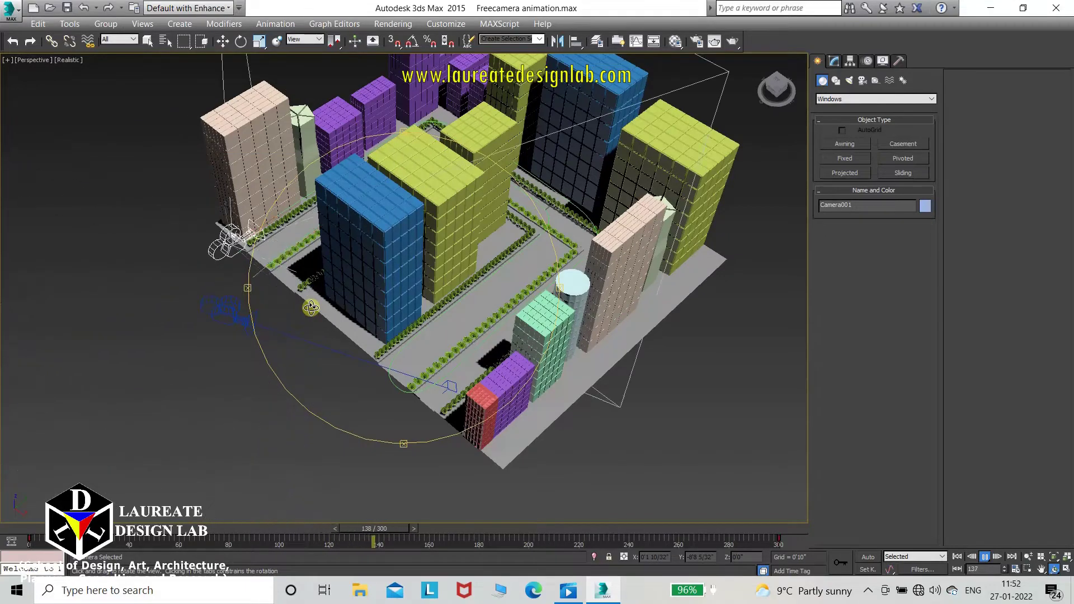
drag(311, 296, 454, 225)
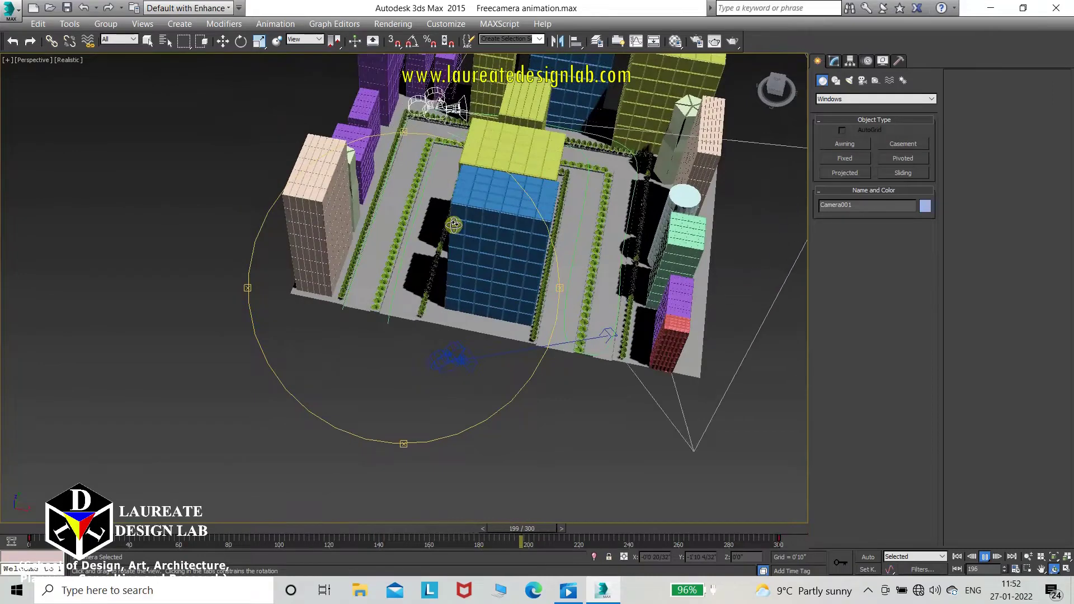
drag(609, 286, 682, 271)
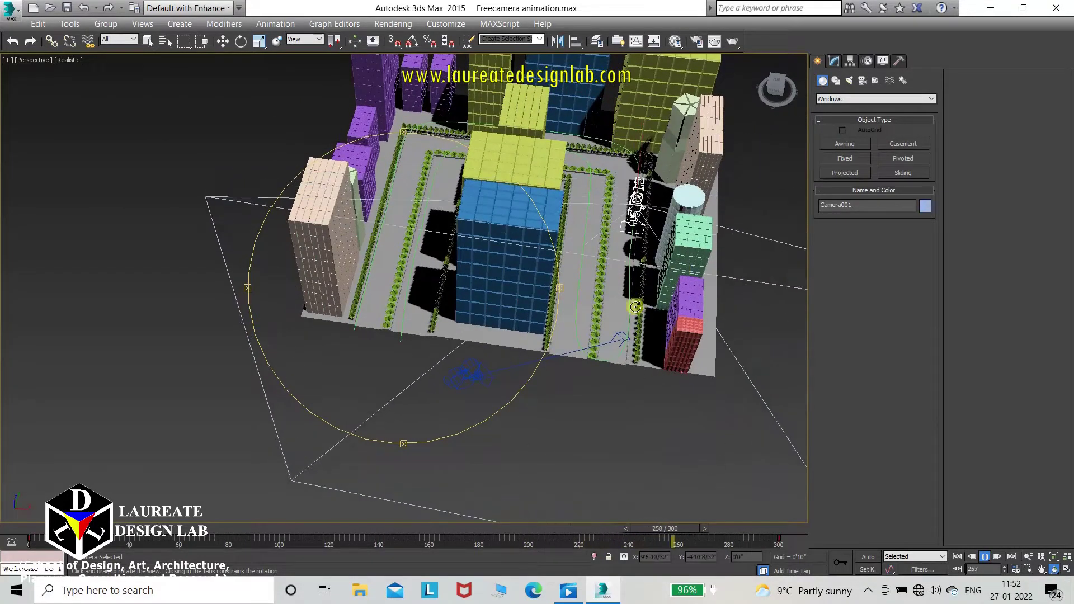
drag(682, 270, 543, 262)
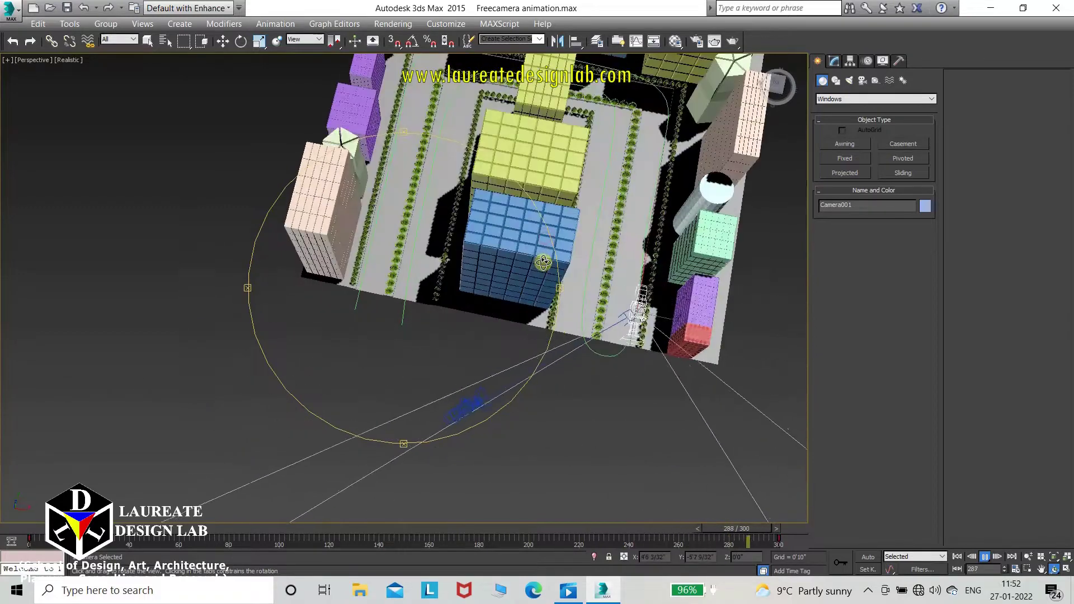
Stop playback and delete the extra Camera002
click(986, 562)
key(w)
click(479, 404)
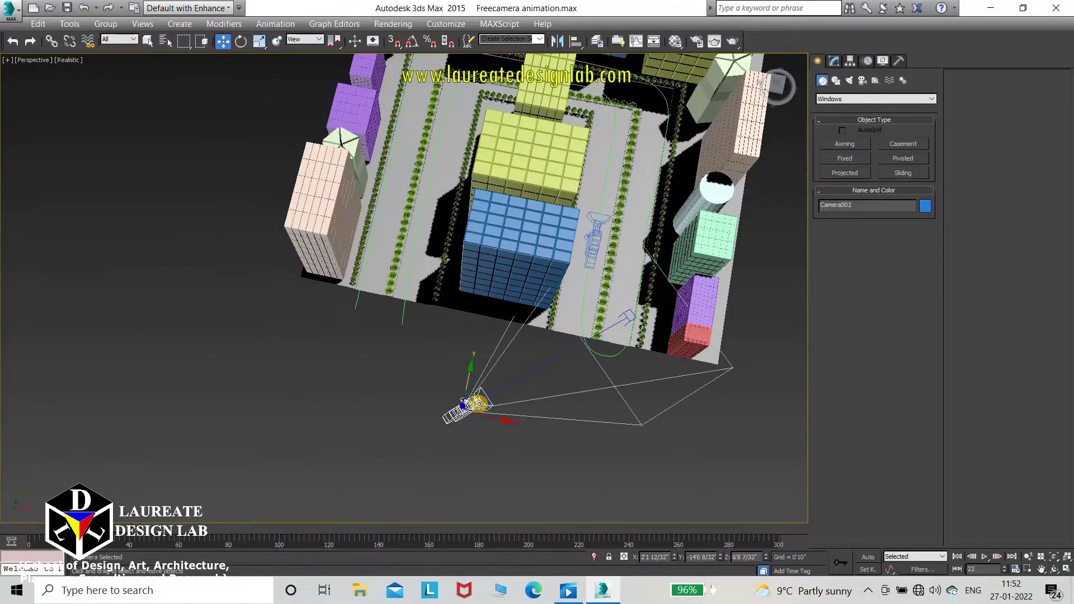
key(Delete)
mouse_move(586, 260)
alt+middle_down()
mouse_move(508, 305)
mouse_move(517, 337)
alt+middle_up()
Play Camera001's walkthrough viewed through the camera, stopping at frame 154
click(537, 325)
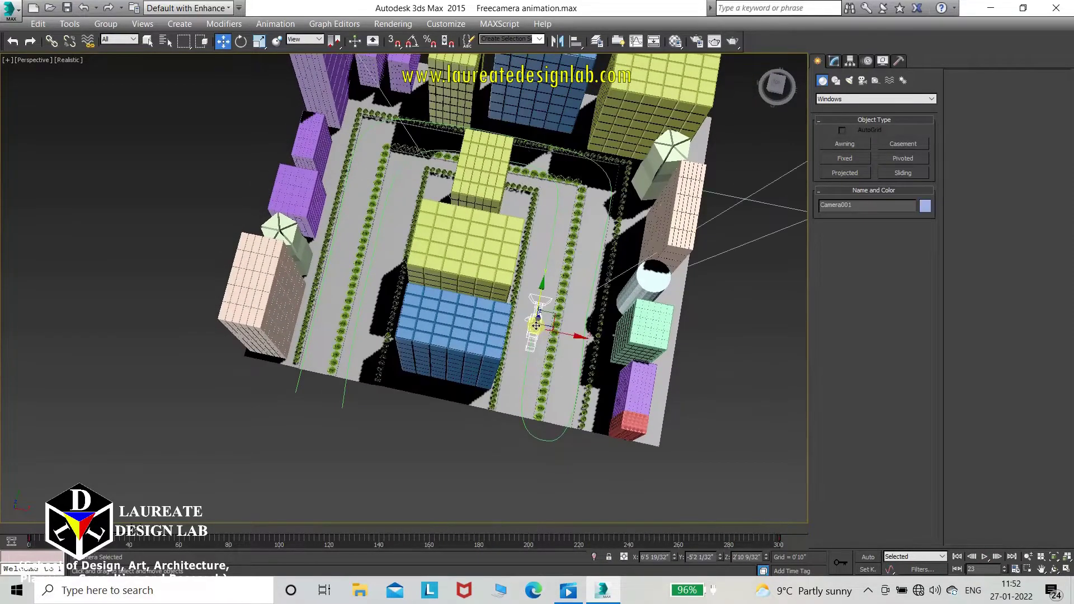
click(984, 557)
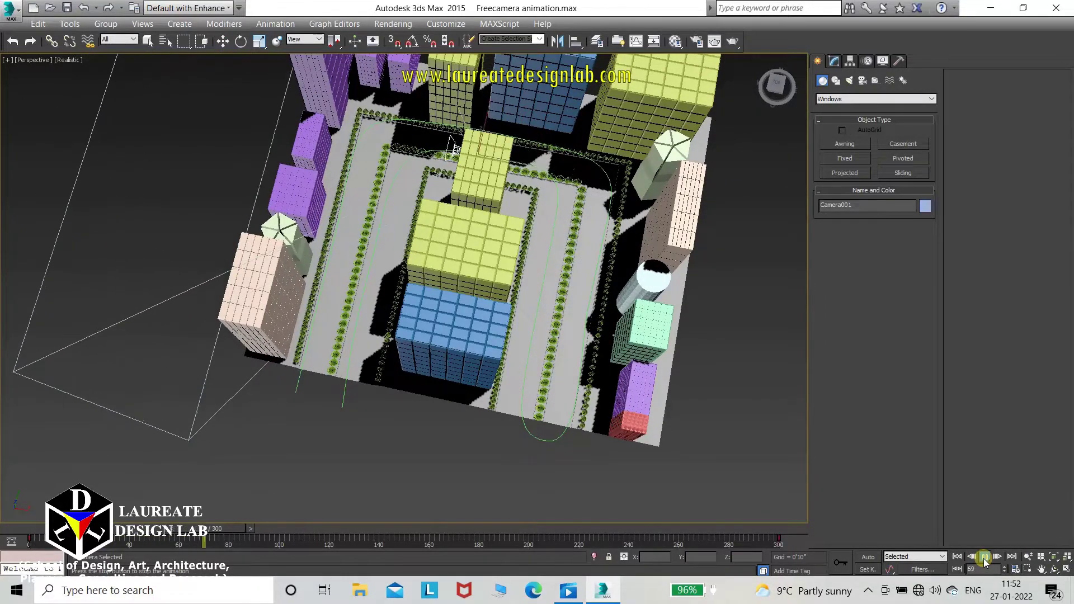
key(c)
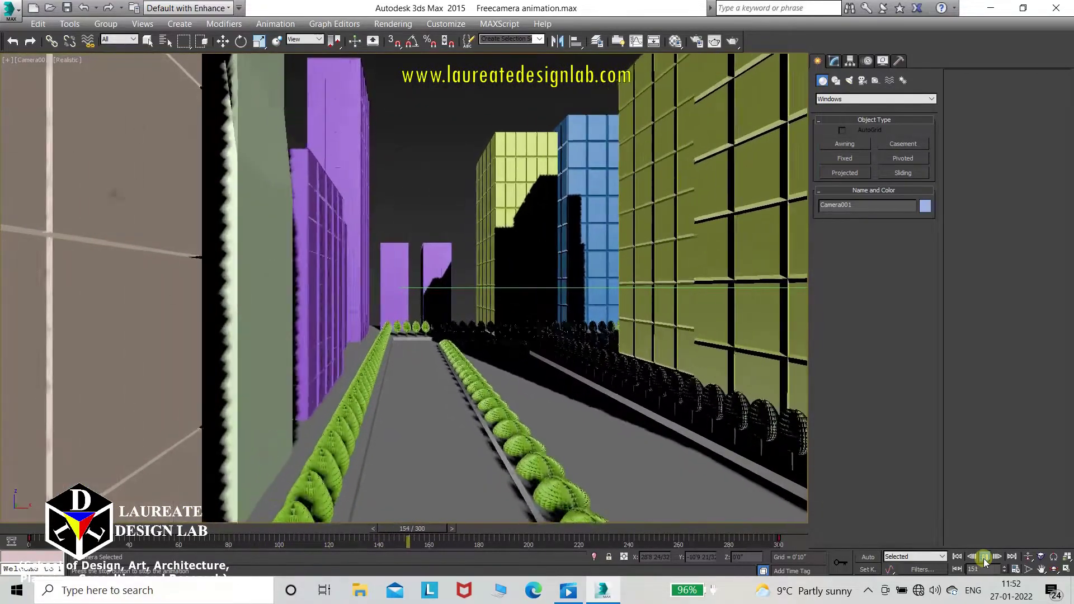
click(984, 558)
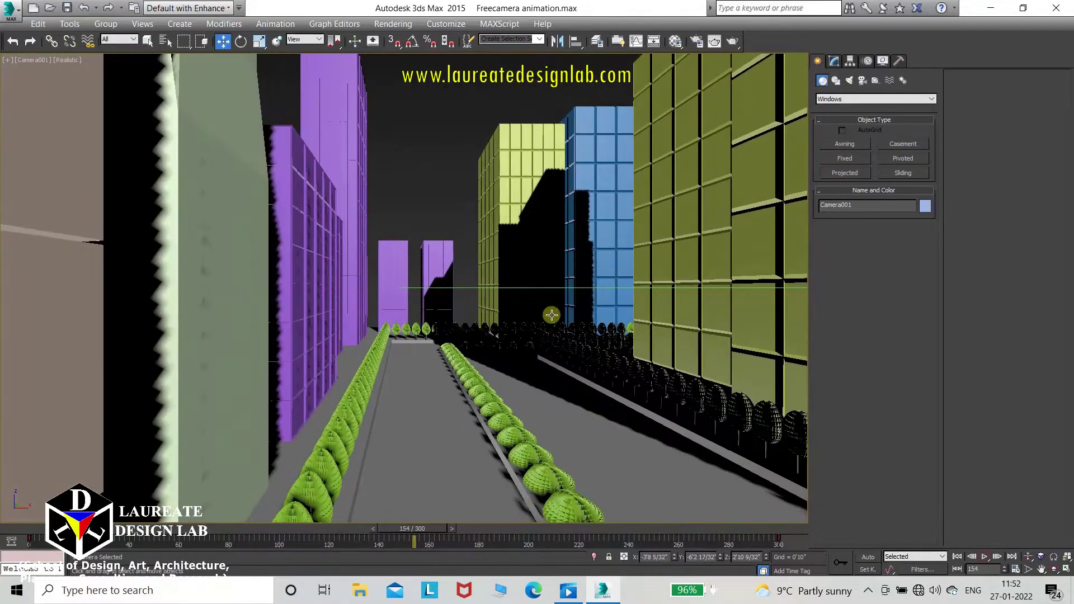
Return to the Top view and pan to frame the site plan
key(t)
scroll(523, 281, down, 4)
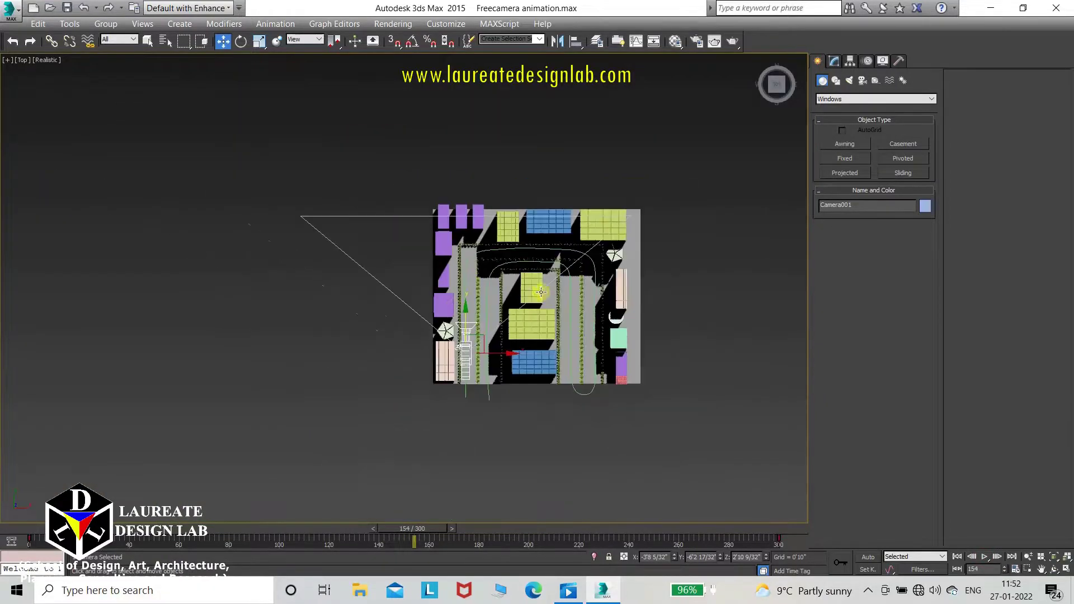
mouse_move(544, 316)
middle_down()
mouse_move(419, 306)
mouse_move(458, 307)
middle_up()
scroll(437, 305, up, 3)
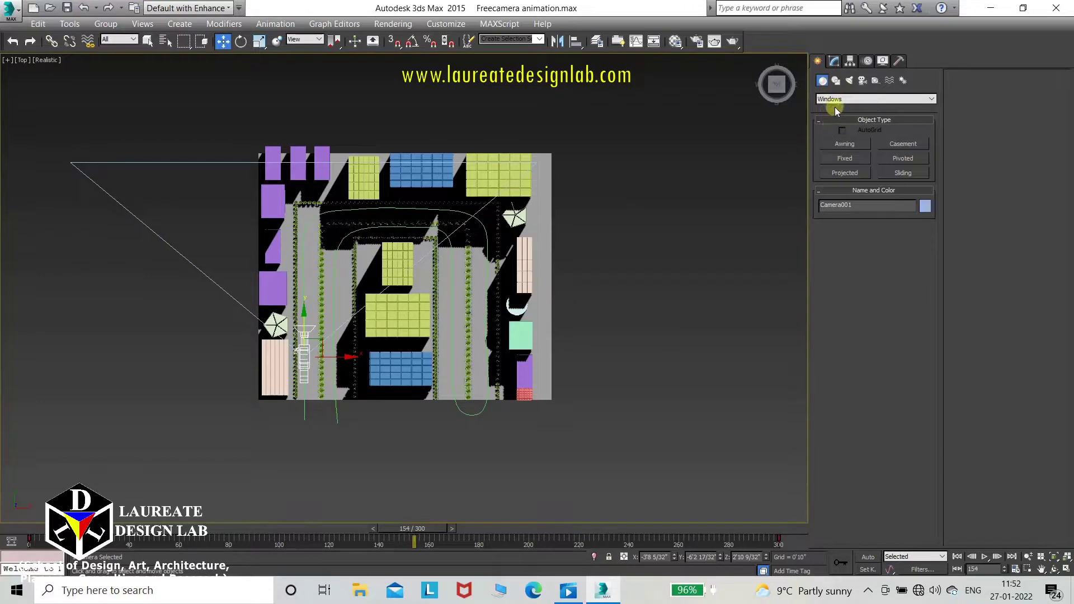
Draw a large Standard Primitives sphere, Sphere337, centred on the city
click(836, 100)
click(841, 110)
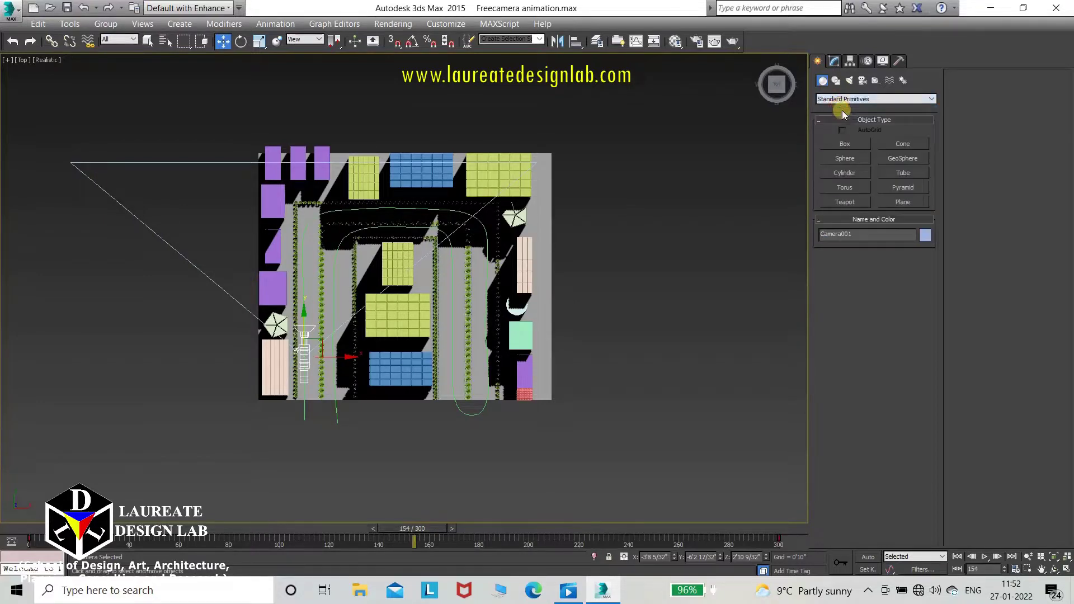
click(848, 160)
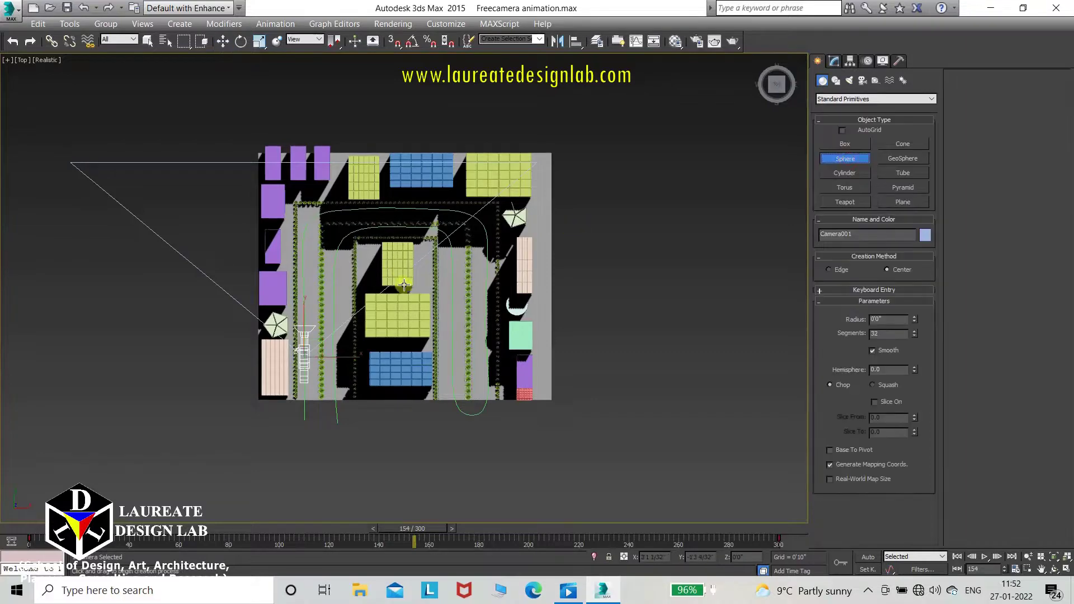
scroll(404, 285, down, 2)
middle_drag(404, 285, 423, 222)
scroll(423, 223, down, 2)
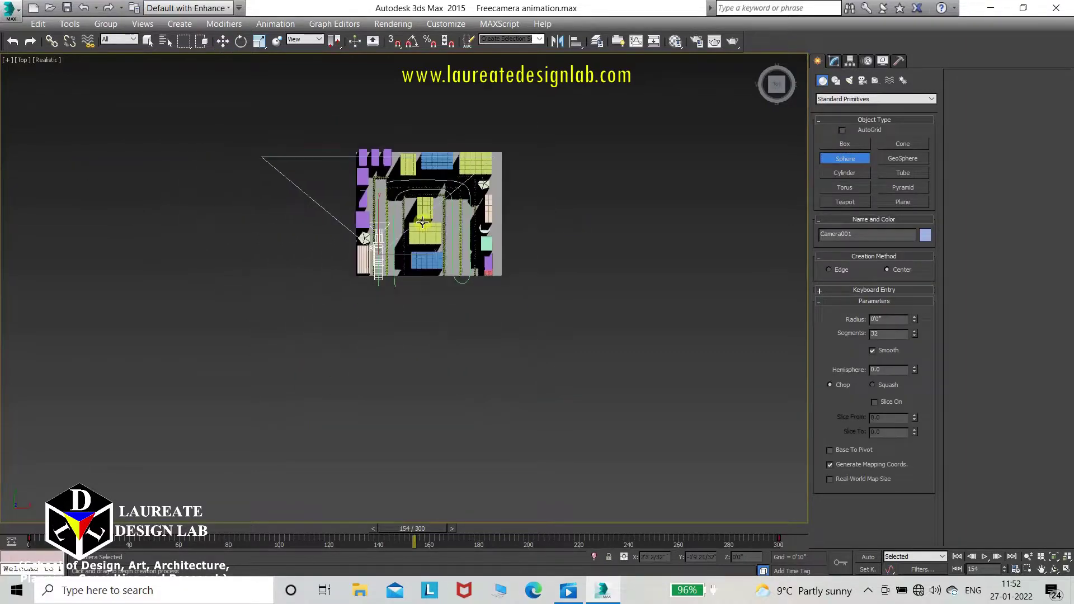
drag(422, 212, 613, 317)
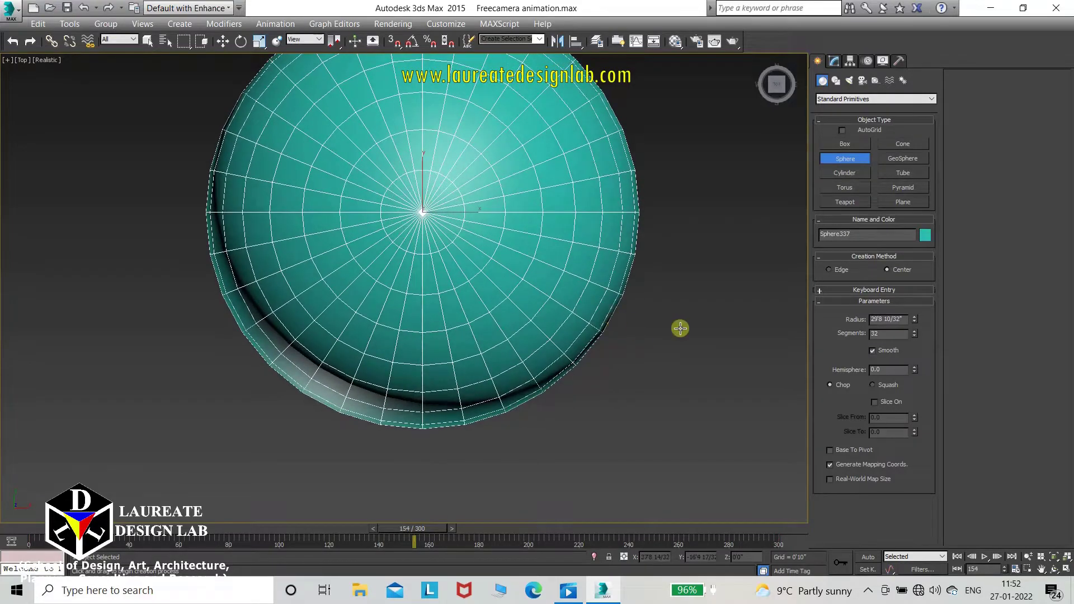
Show the sphere from the Front view in wireframe, centred over the buildings
key(f)
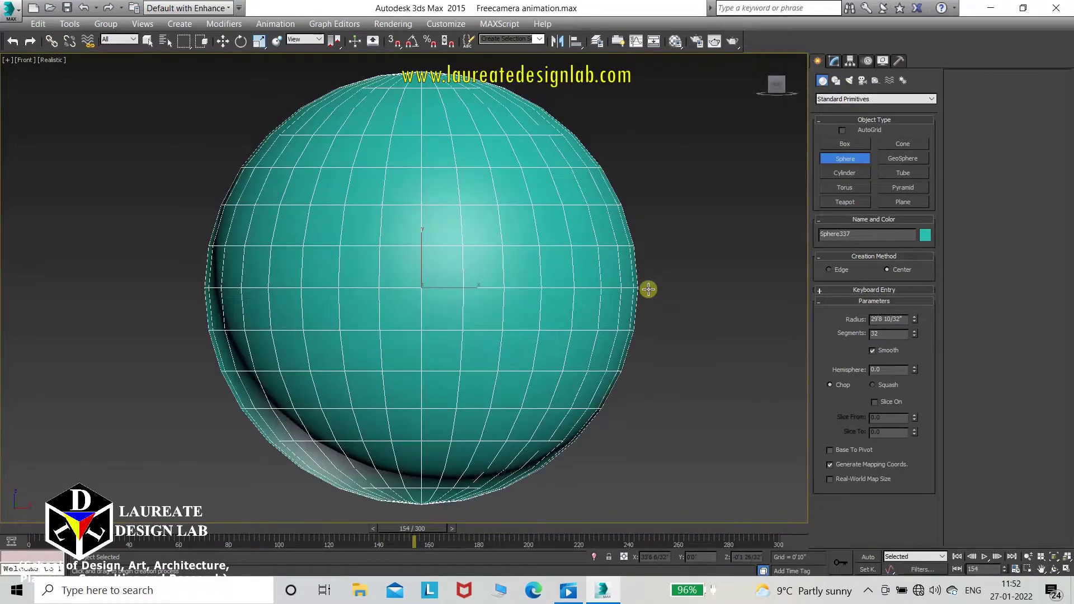
key(F3)
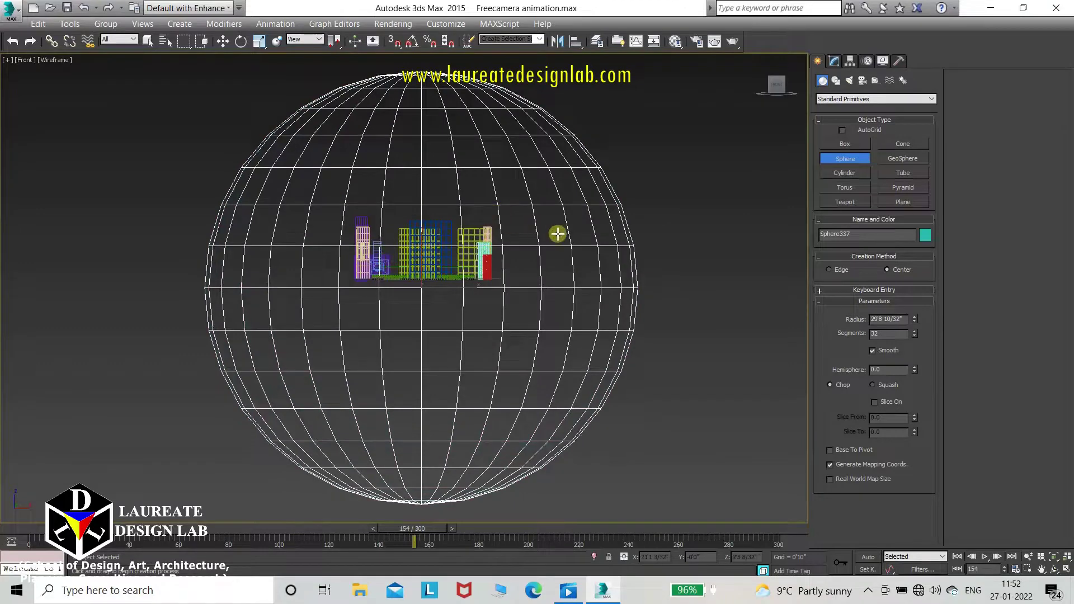
middle_drag(558, 233, 587, 241)
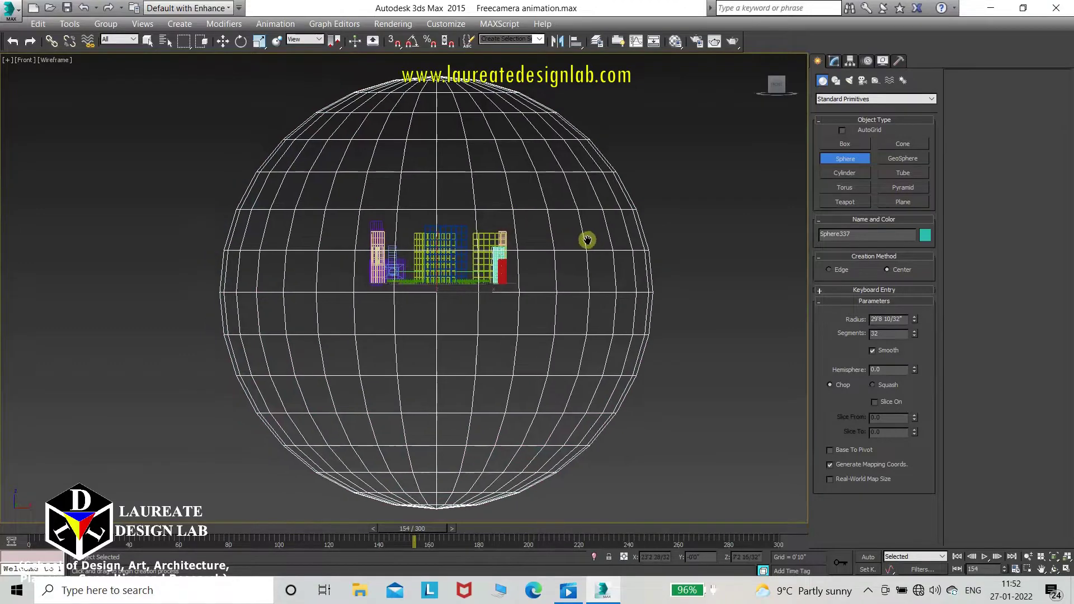
click(834, 61)
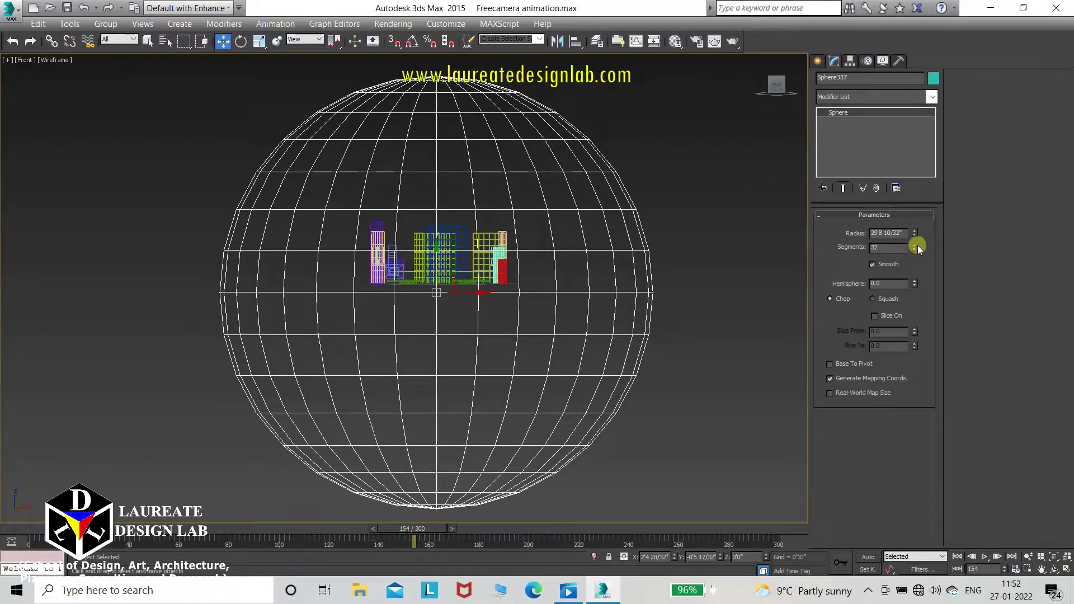
Set the sphere to 38 segments and convert it to an Editable Poly
drag(918, 249, 913, 246)
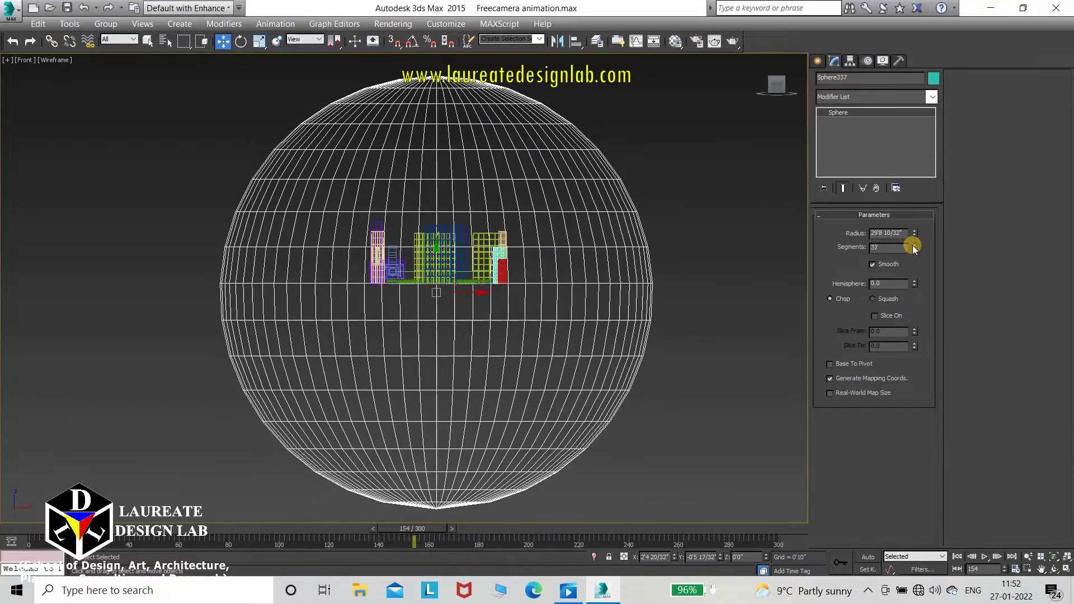
click(913, 246)
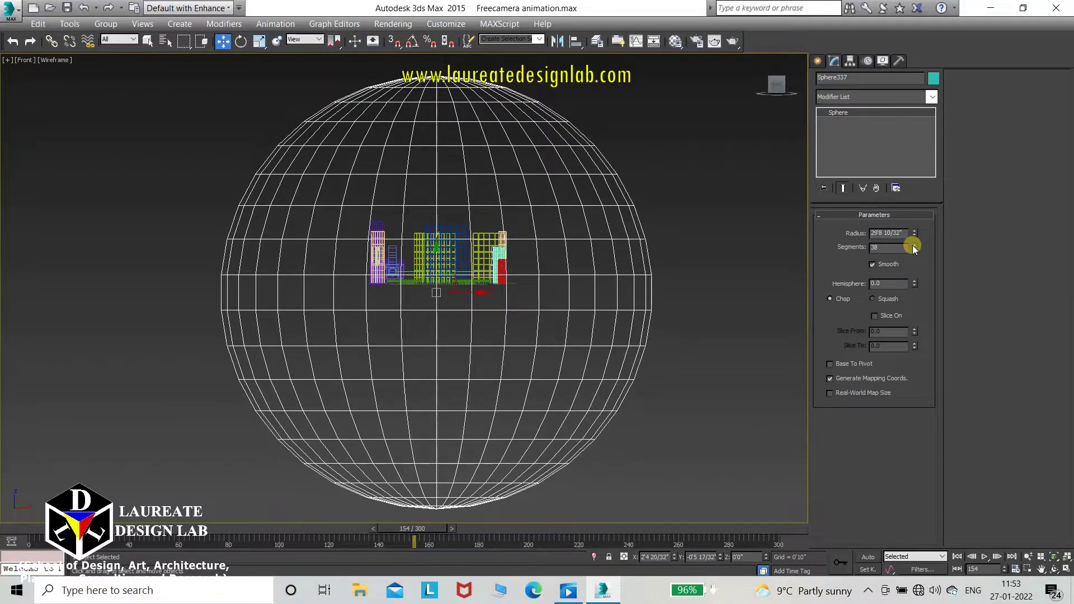
right_click(539, 255)
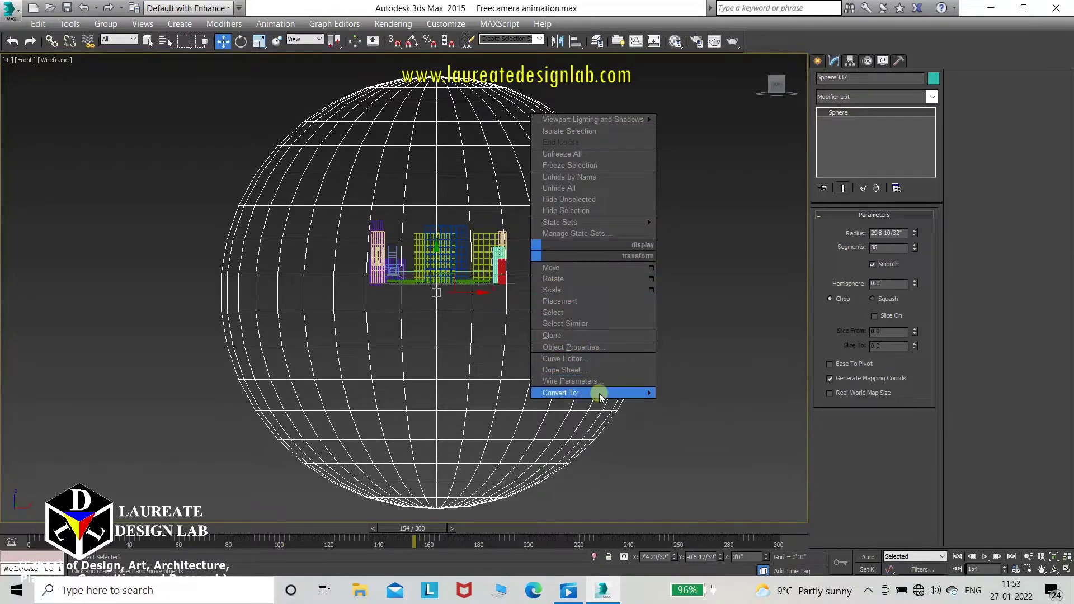
click(730, 402)
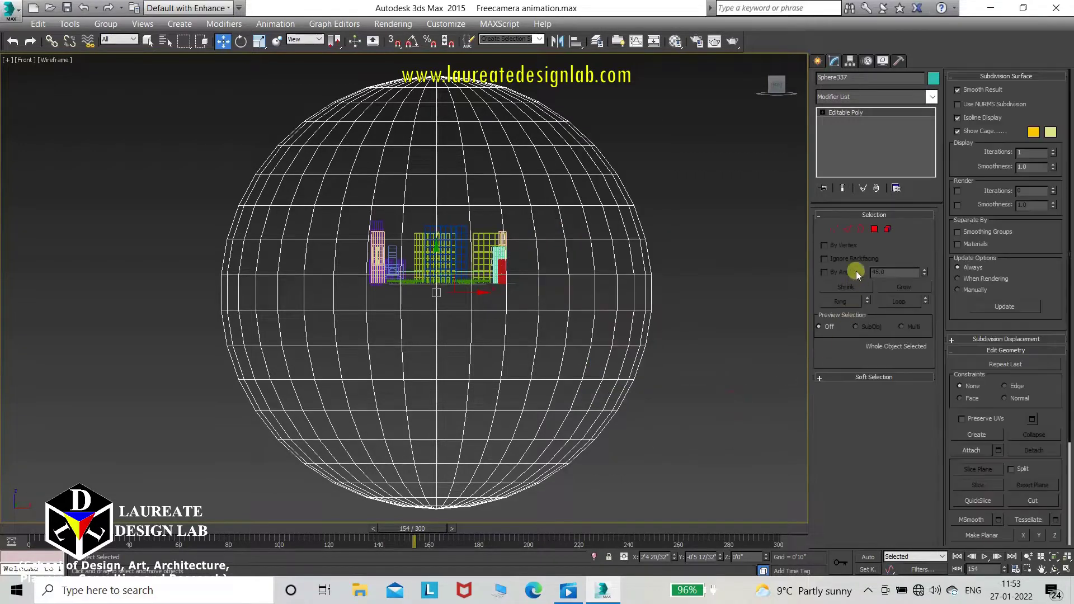
Delete the sphere's lower-half polygons, leaving a dome
click(875, 229)
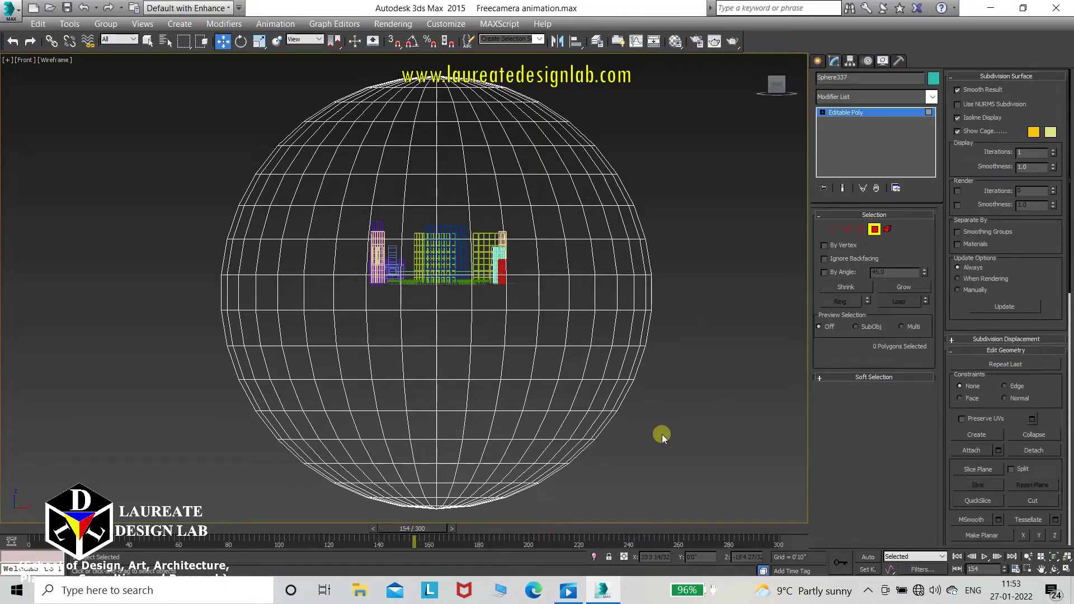
middle_drag(663, 434, 642, 370)
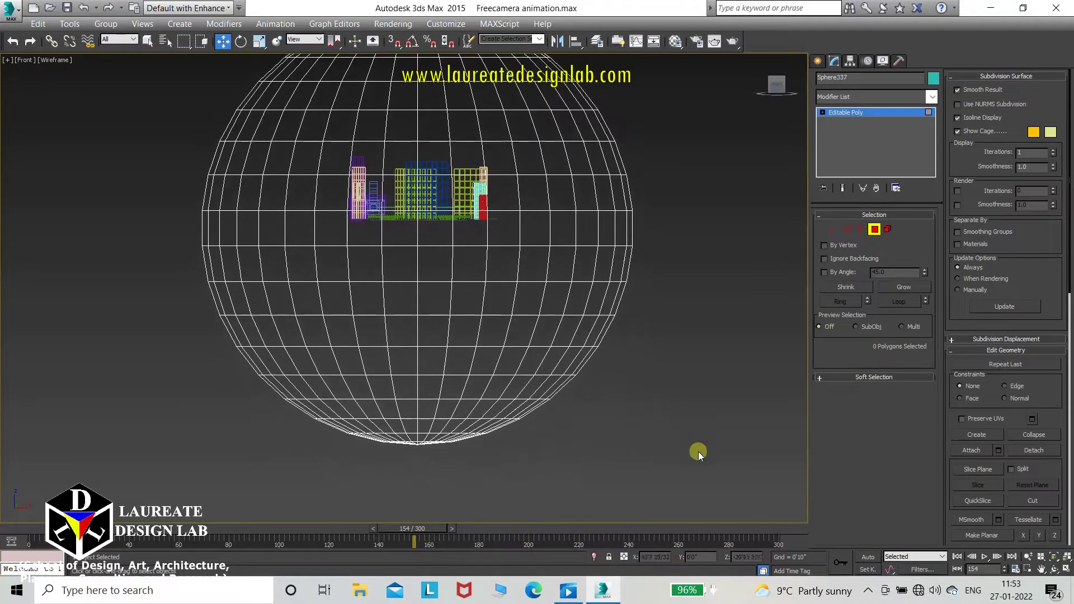
drag(128, 267, 129, 267)
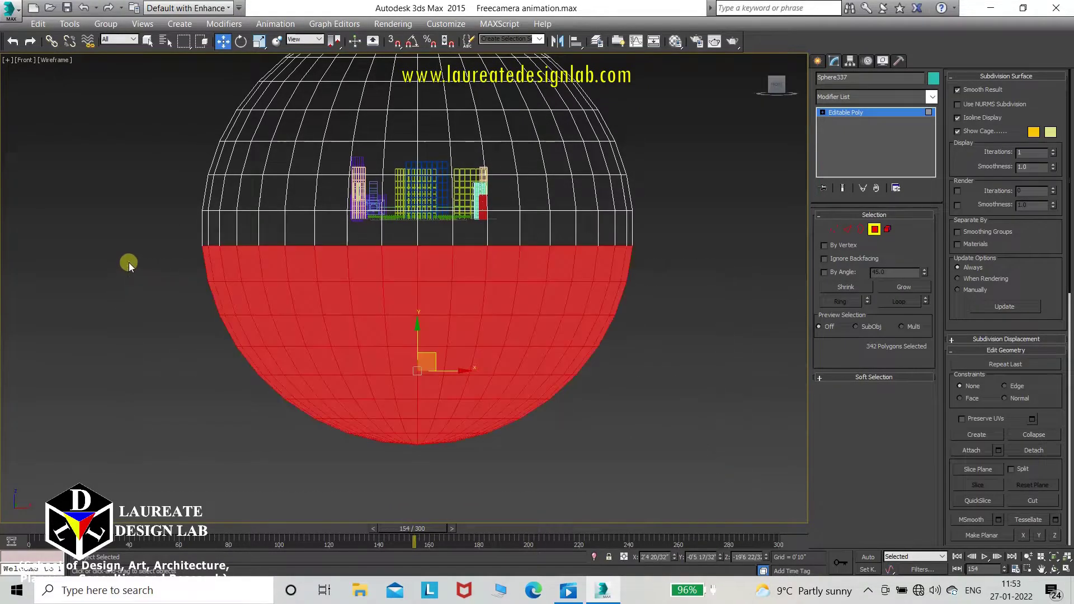
key(Delete)
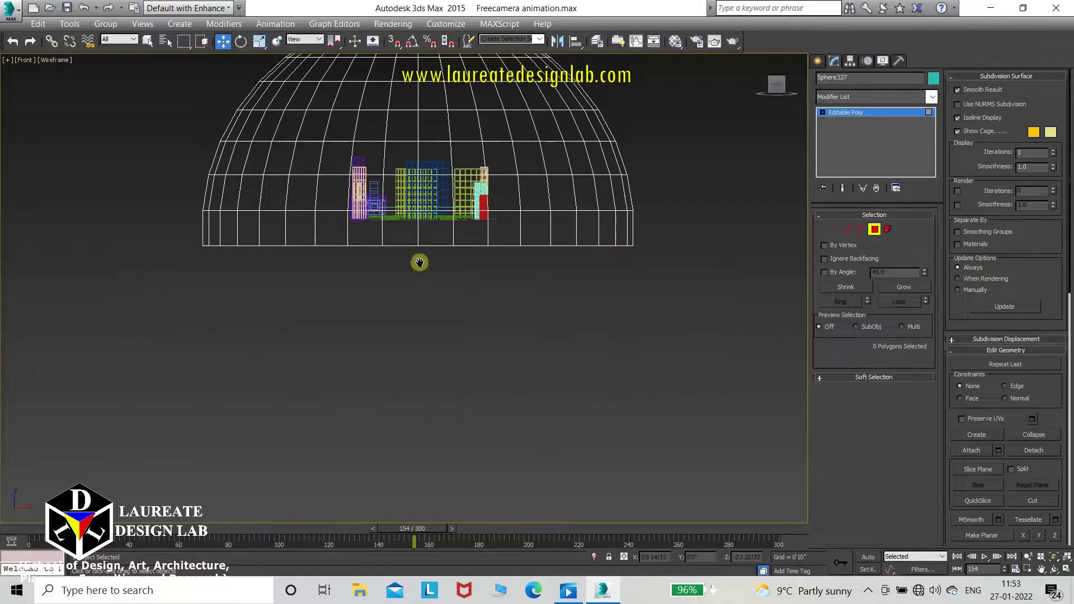
middle_drag(419, 263, 403, 379)
click(876, 230)
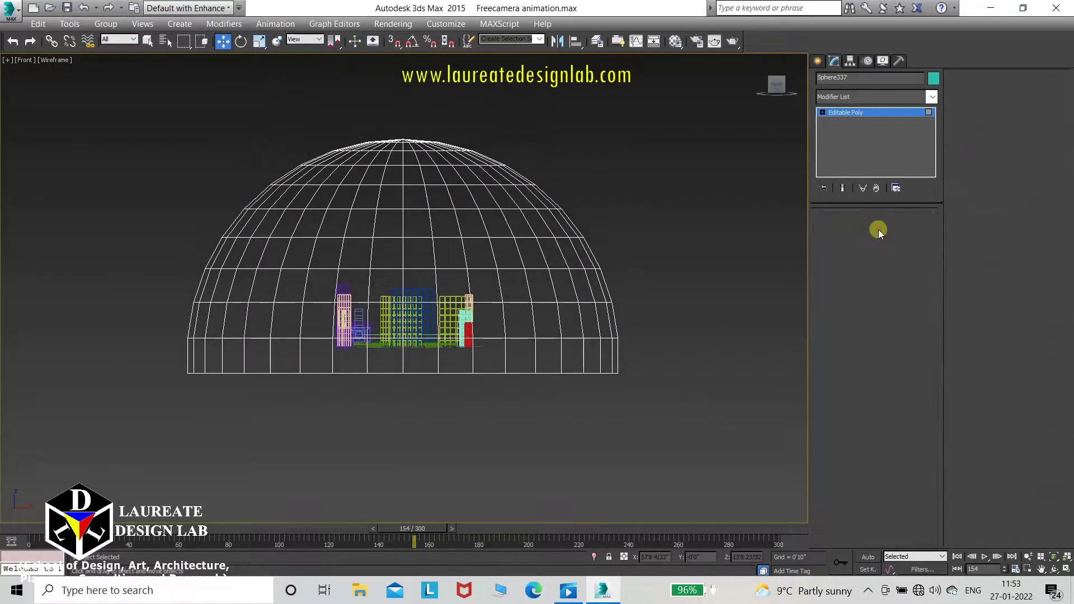
Raise the dome slightly via Move Transform Type-In, then recentre it in the Top view
right_click(225, 44)
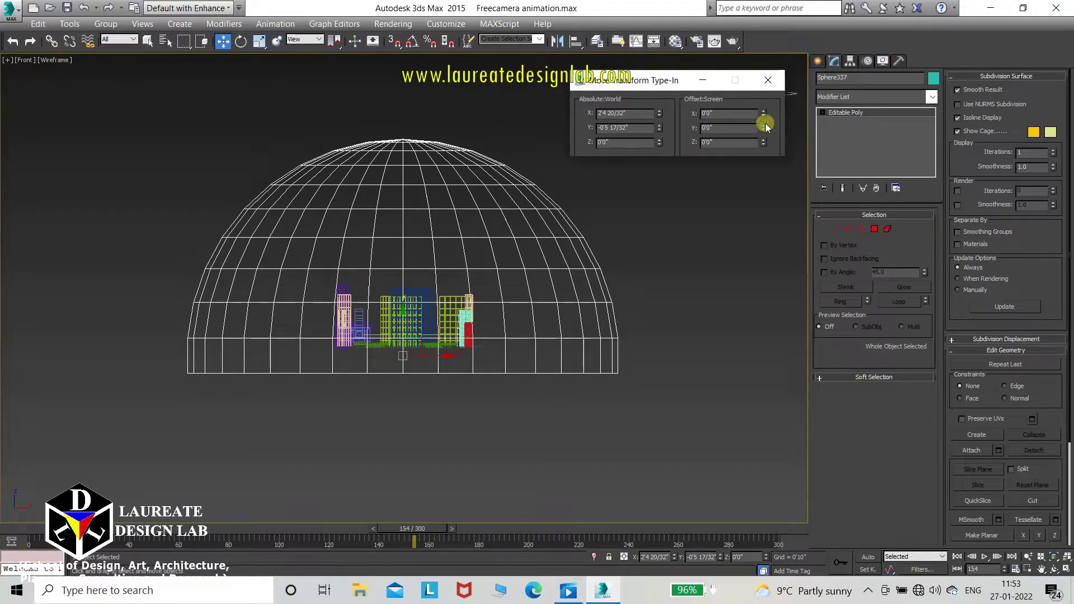
drag(762, 127, 765, 126)
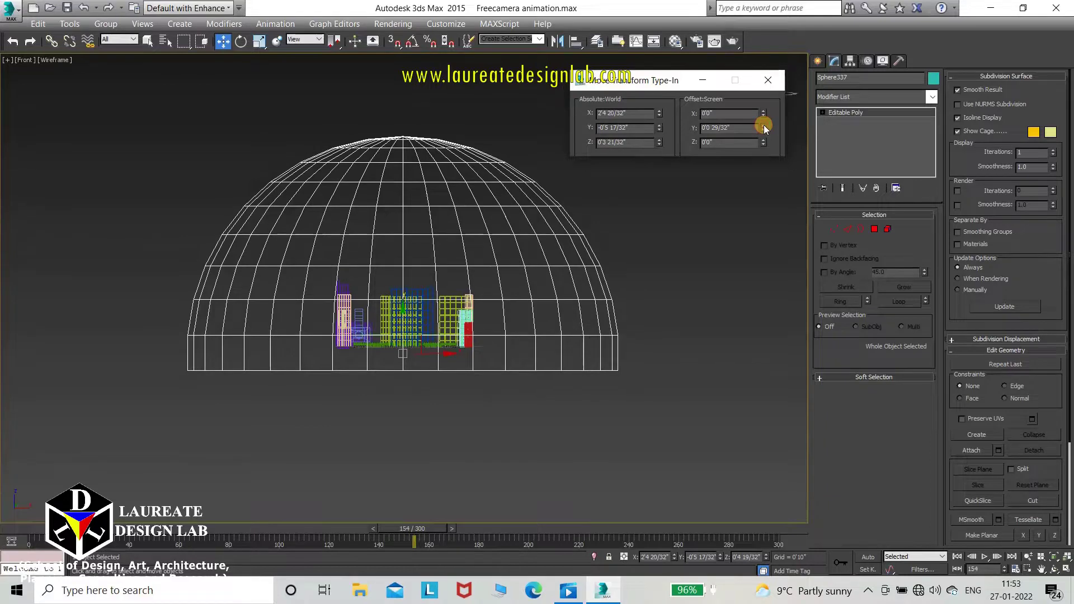
click(767, 83)
middle_drag(584, 243, 545, 240)
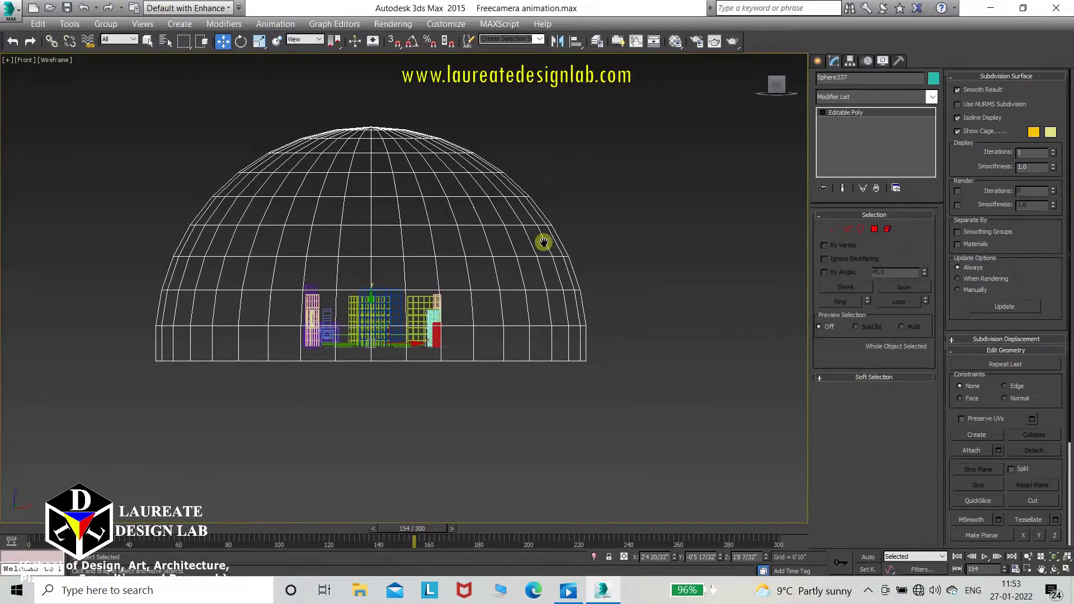
key(t)
scroll(545, 244, down, 1)
scroll(566, 235, down, 3)
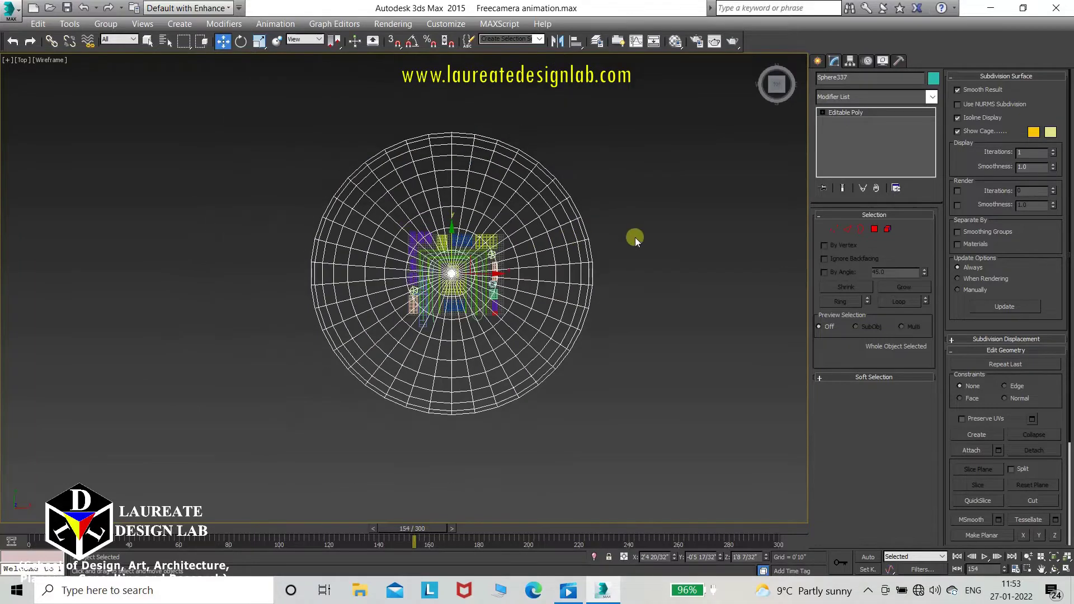
middle_drag(636, 235, 627, 235)
Draw Circle001 of radius 48'1 22/32" centred under the dome
click(817, 61)
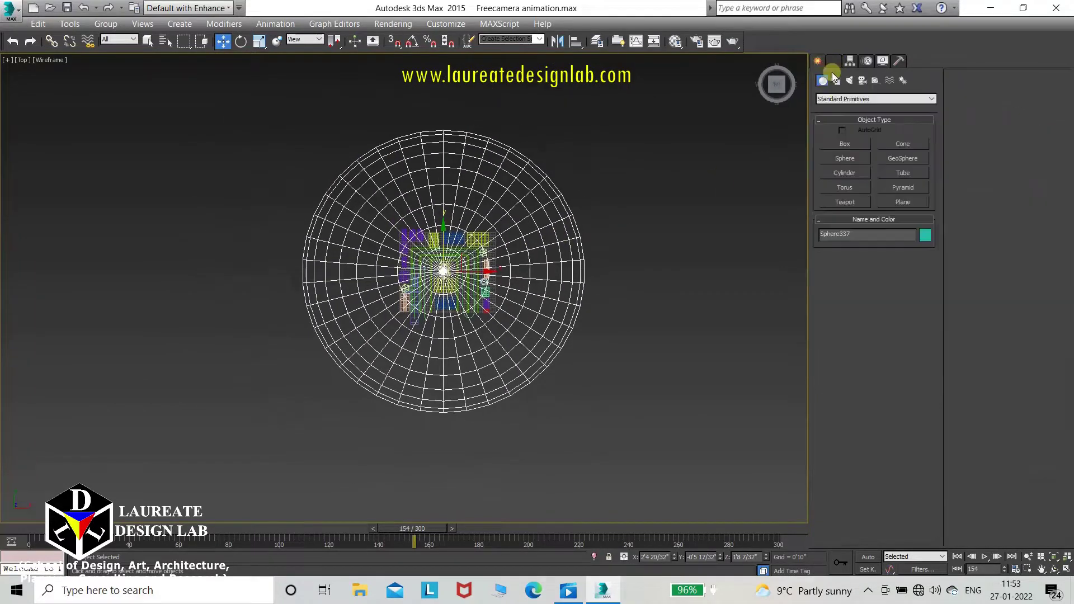
click(836, 81)
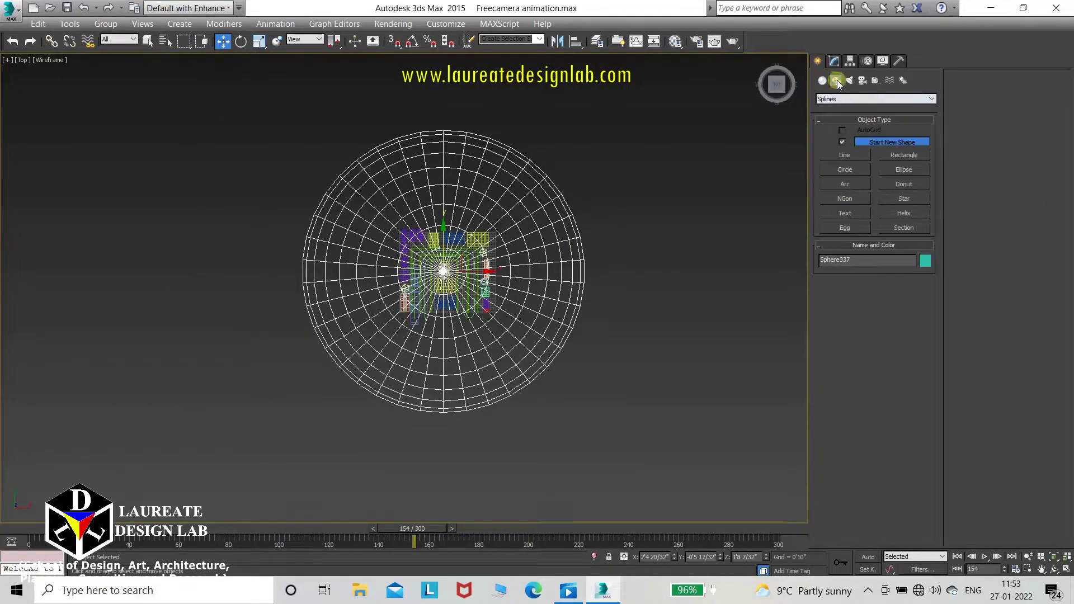
click(850, 172)
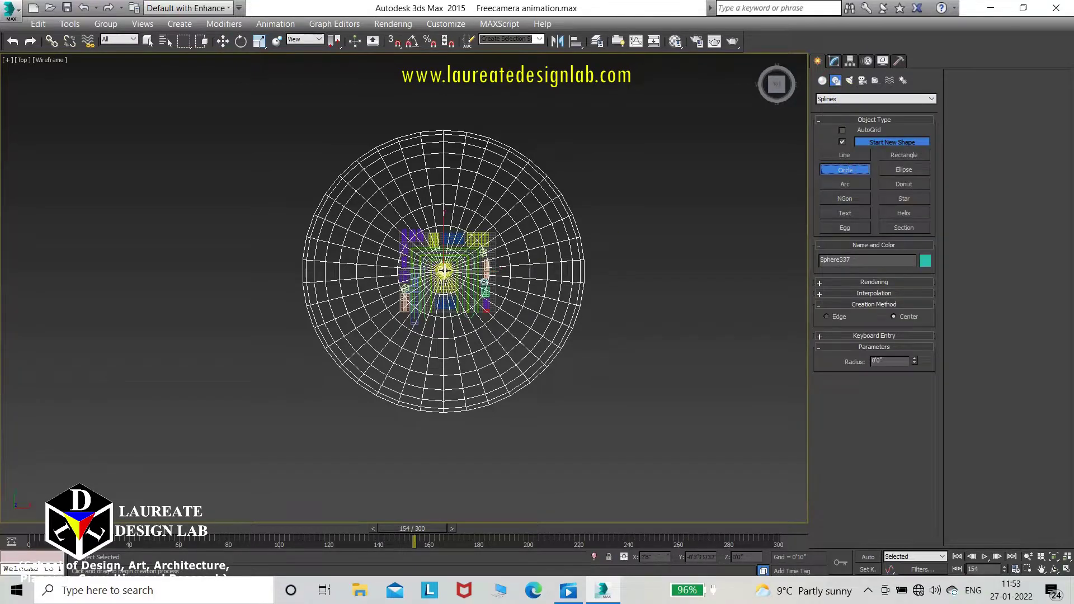
drag(444, 271, 468, 291)
drag(549, 368, 588, 450)
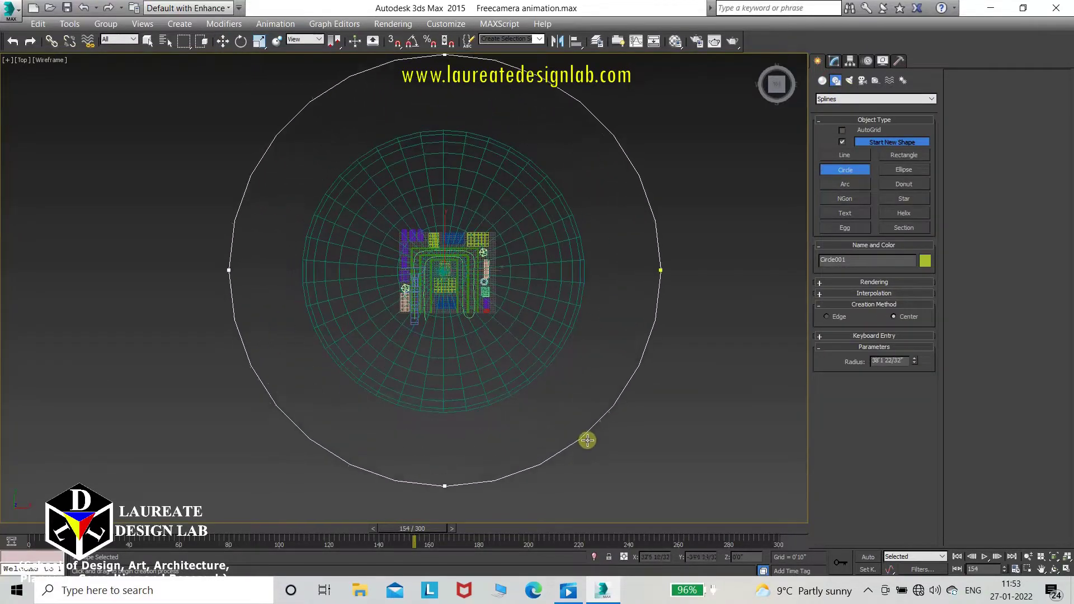
Check the circle's 20-step interpolation and convert it to an Editable Poly plate
click(894, 285)
click(895, 285)
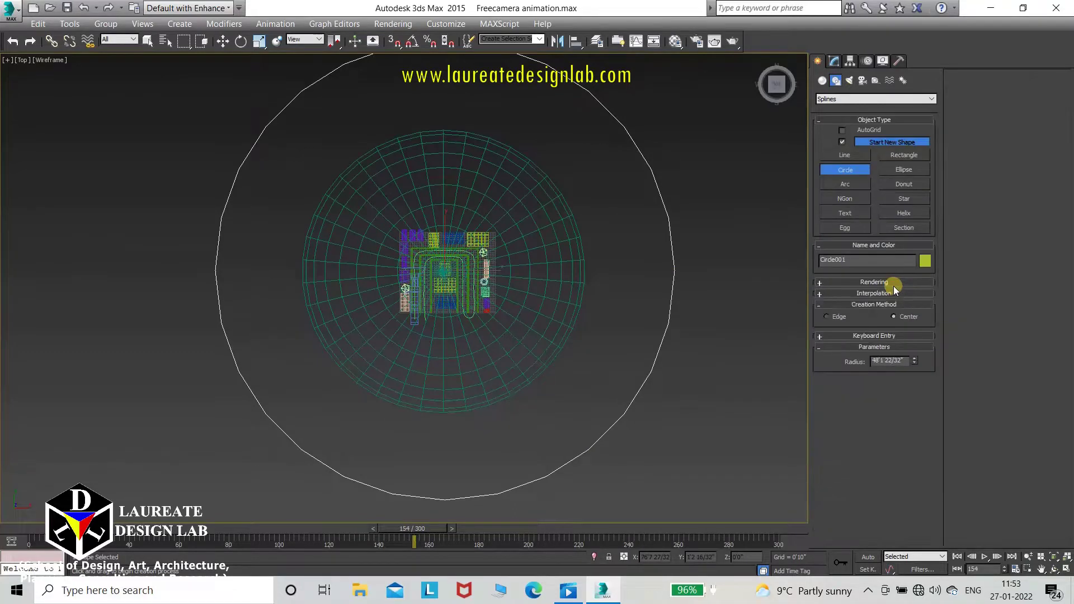
click(891, 293)
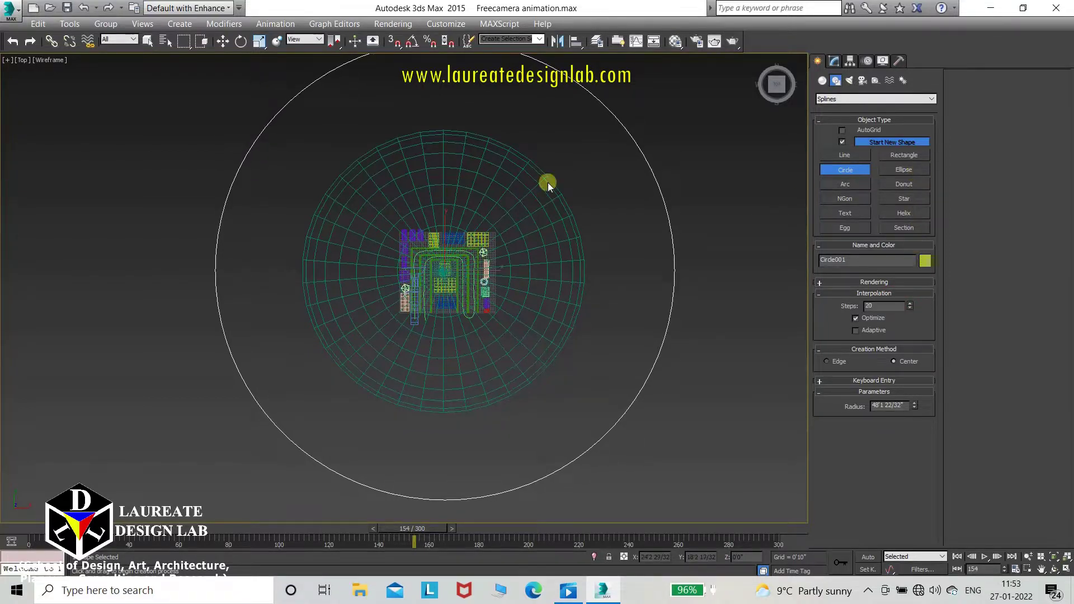
right_click(616, 193)
right_click(747, 194)
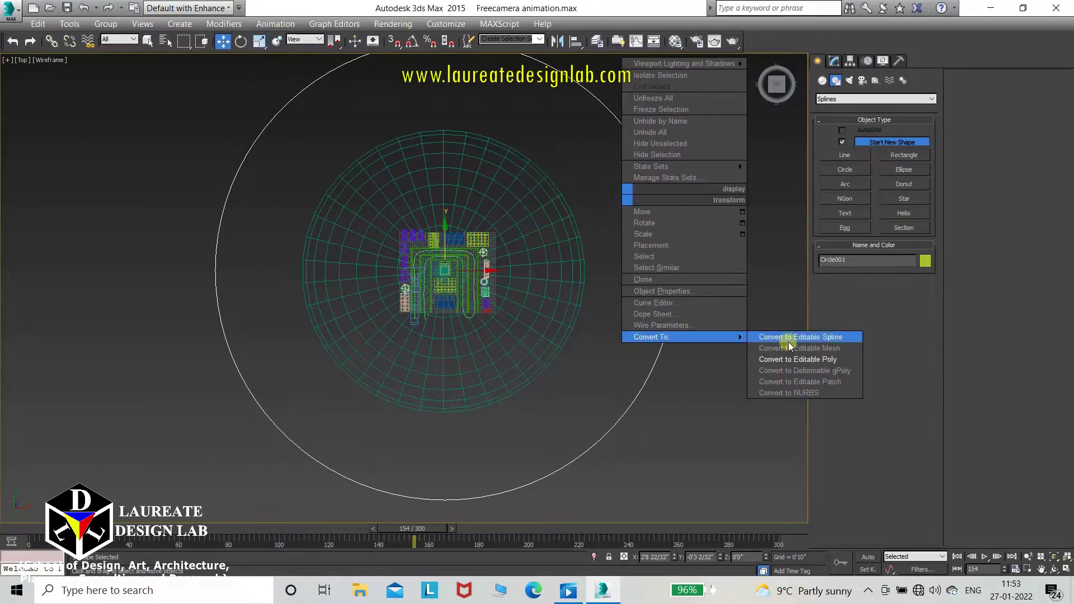
click(819, 359)
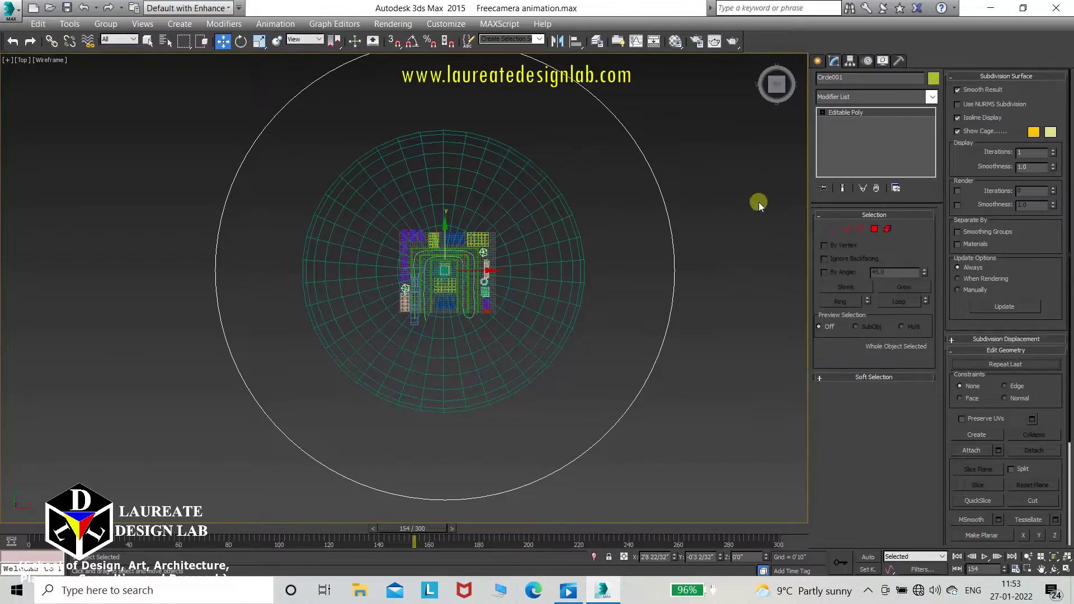
key(p)
alt+middle_drag(606, 165, 526, 250)
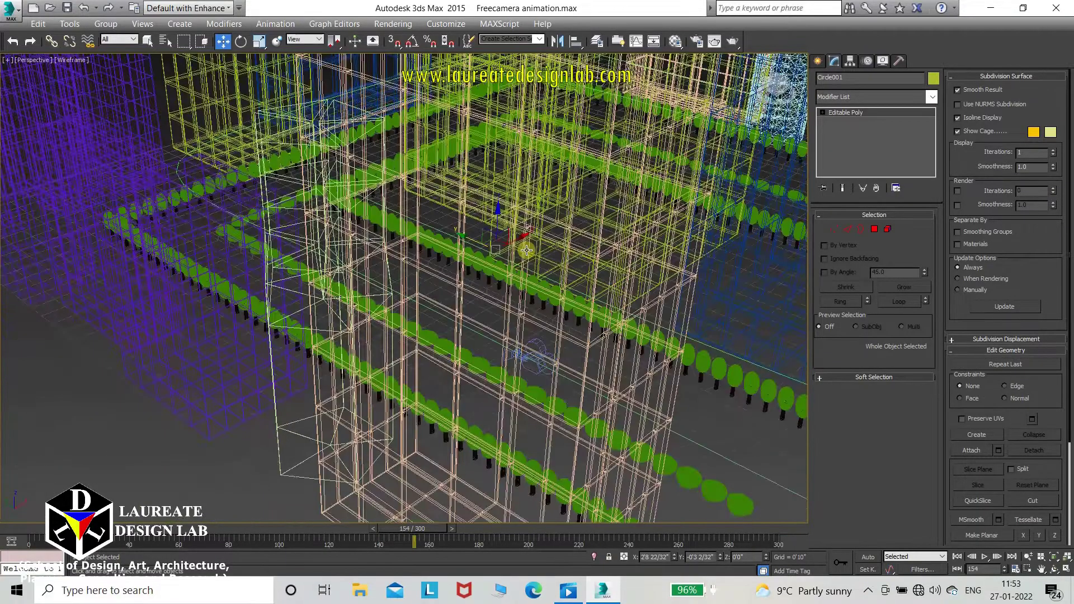
scroll(504, 251, down, 5)
scroll(425, 280, down, 4)
scroll(364, 296, down, 5)
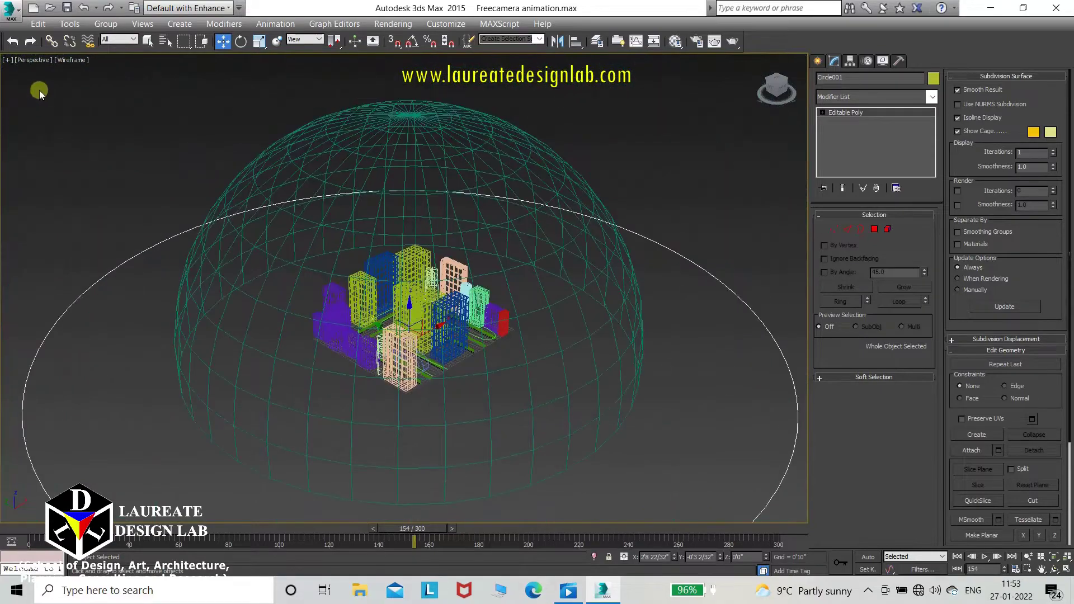
middle_drag(335, 305, 287, 258)
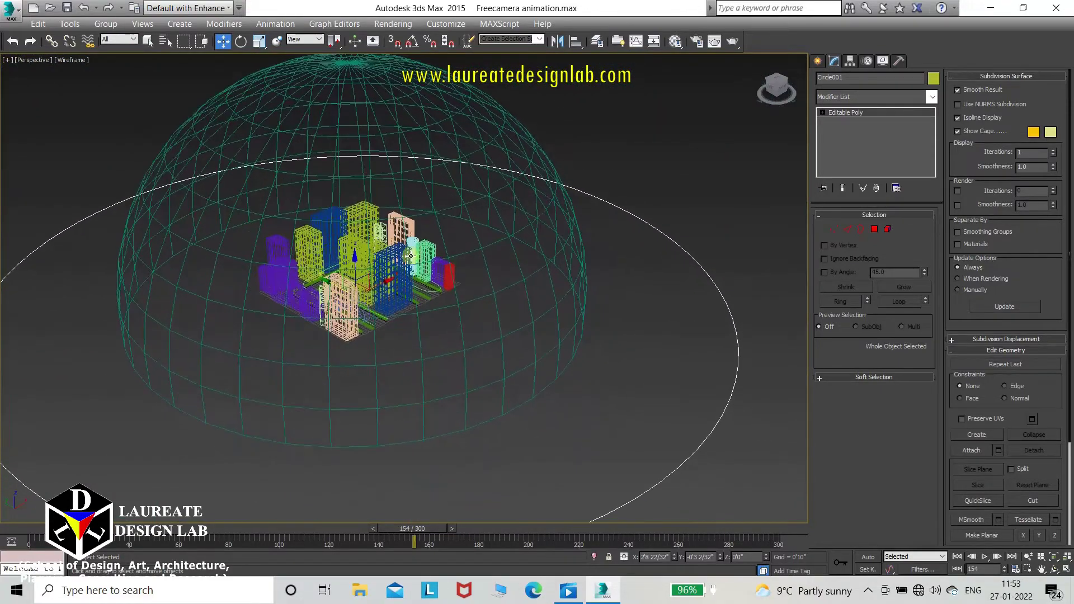
key(F3)
middle_drag(475, 286, 492, 232)
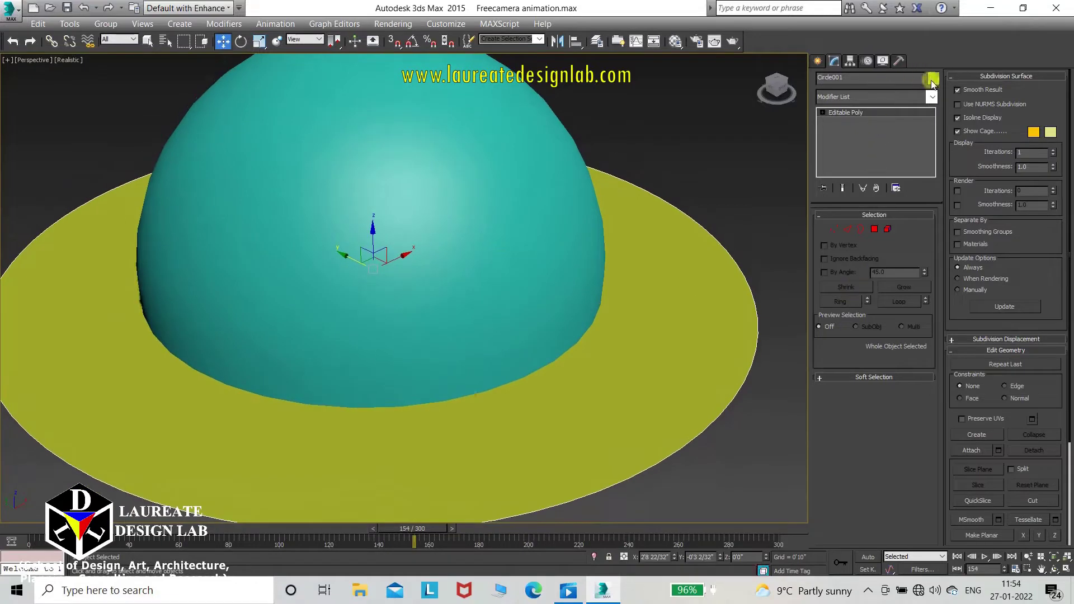
click(932, 79)
click(634, 329)
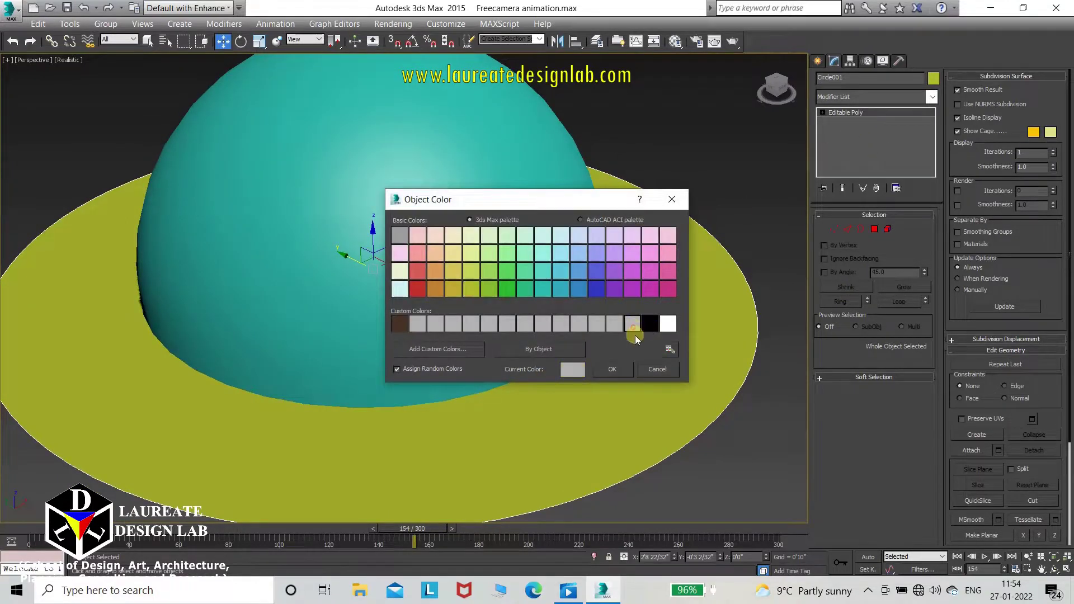
click(614, 370)
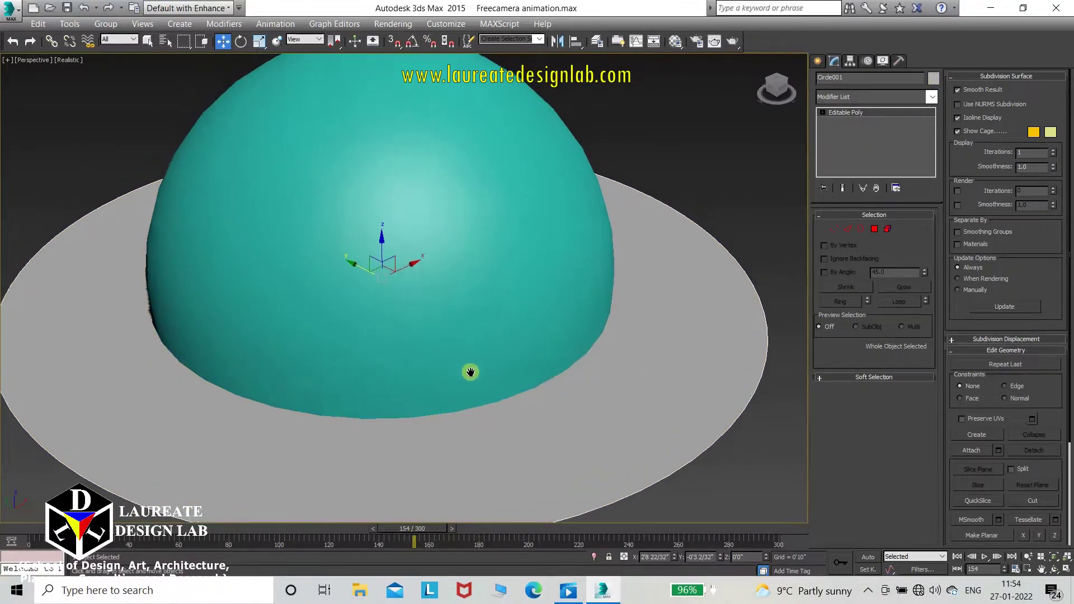
mouse_move(470, 372)
alt+middle_down()
mouse_move(360, 271)
mouse_move(372, 333)
mouse_move(401, 342)
mouse_move(371, 293)
mouse_move(367, 247)
mouse_move(386, 251)
alt+middle_up()
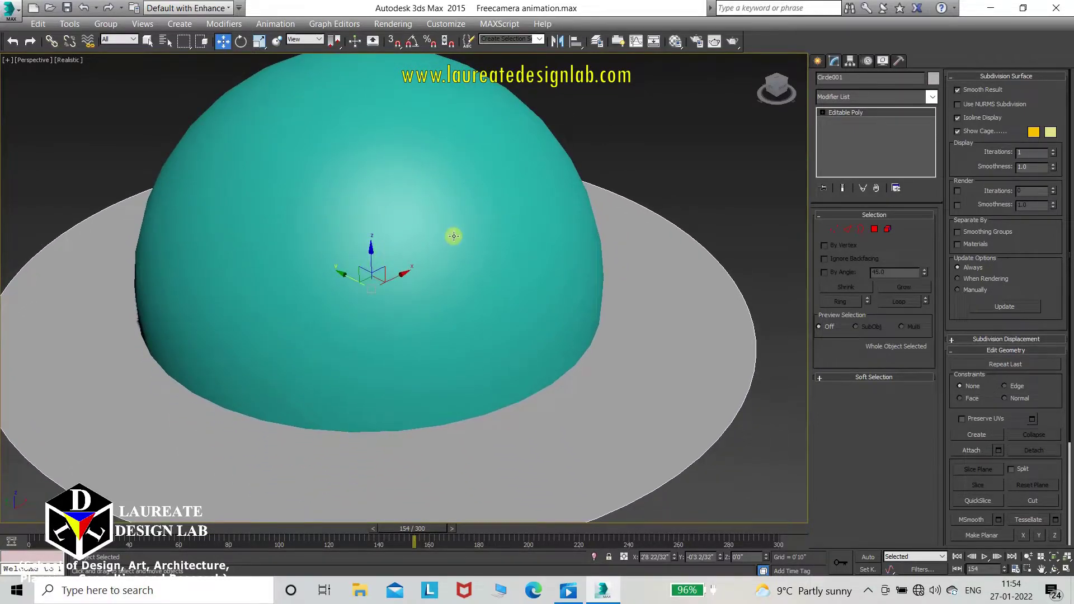
key(F3)
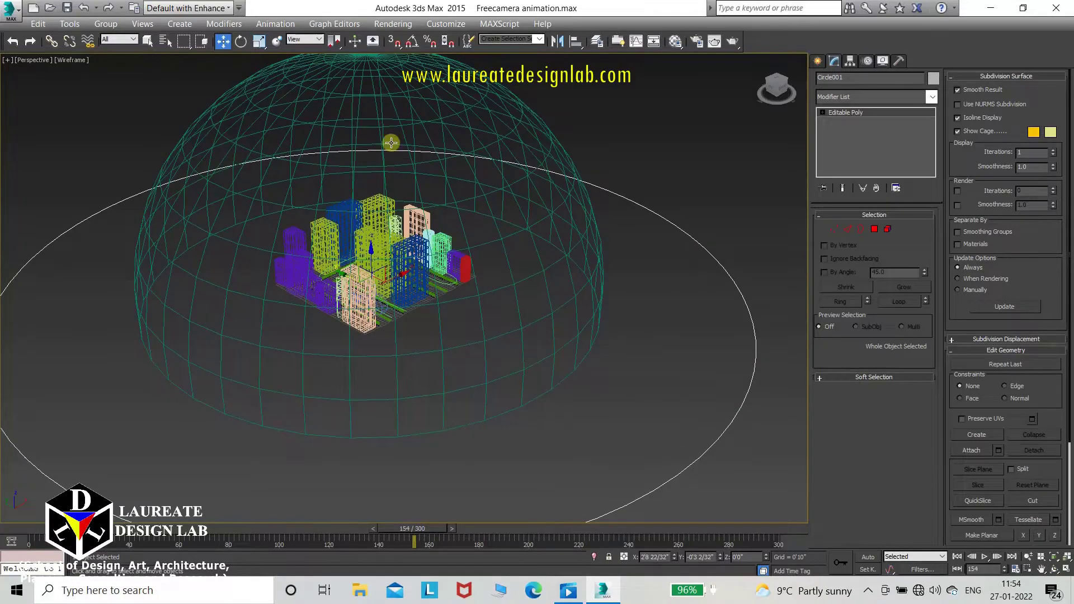
scroll(409, 190, up, 5)
scroll(459, 246, down, 5)
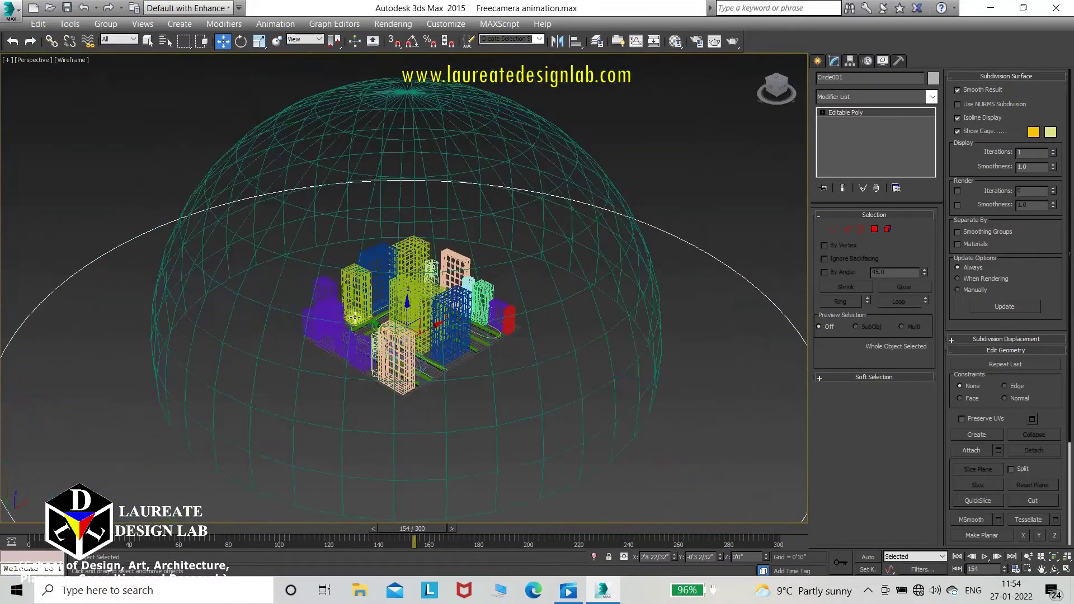
scroll(452, 300, up, 2)
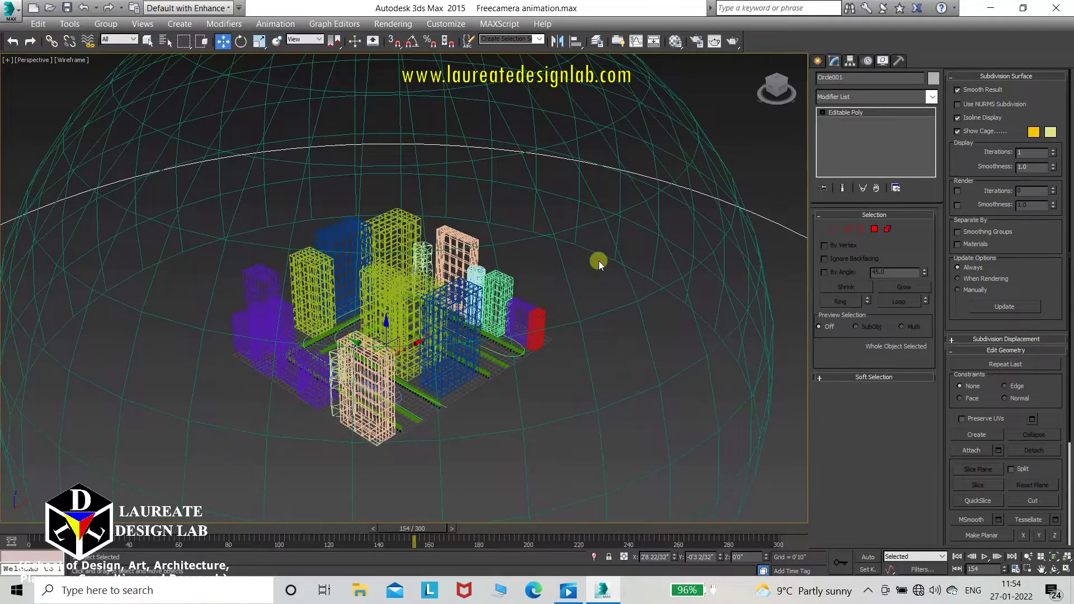
scroll(599, 265, down, 4)
key(F3)
middle_drag(599, 264, 546, 264)
scroll(538, 263, up, 3)
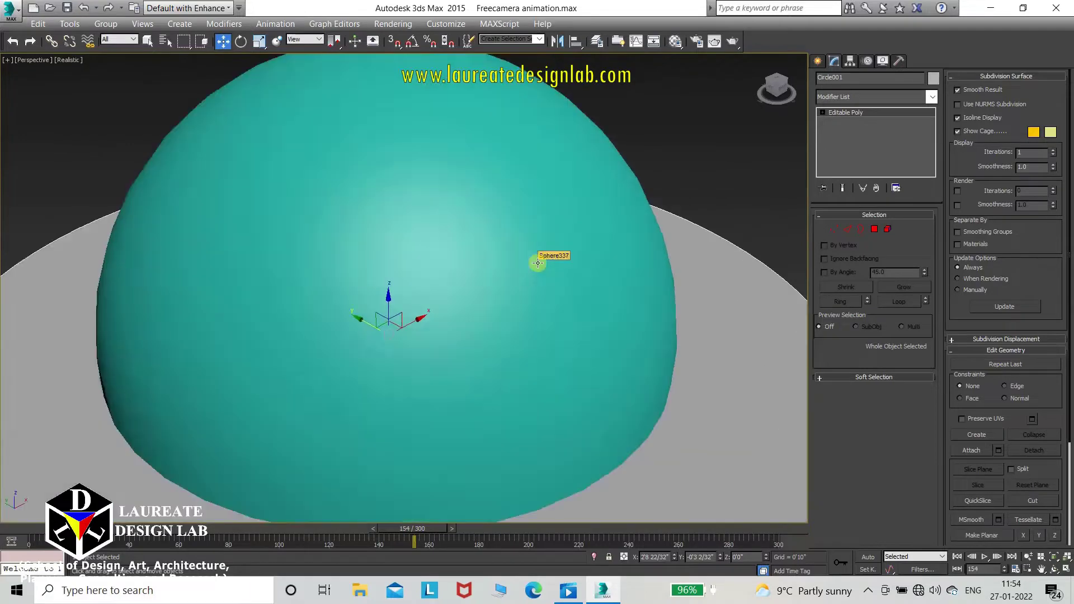
scroll(543, 262, down, 3)
middle_drag(537, 267, 504, 268)
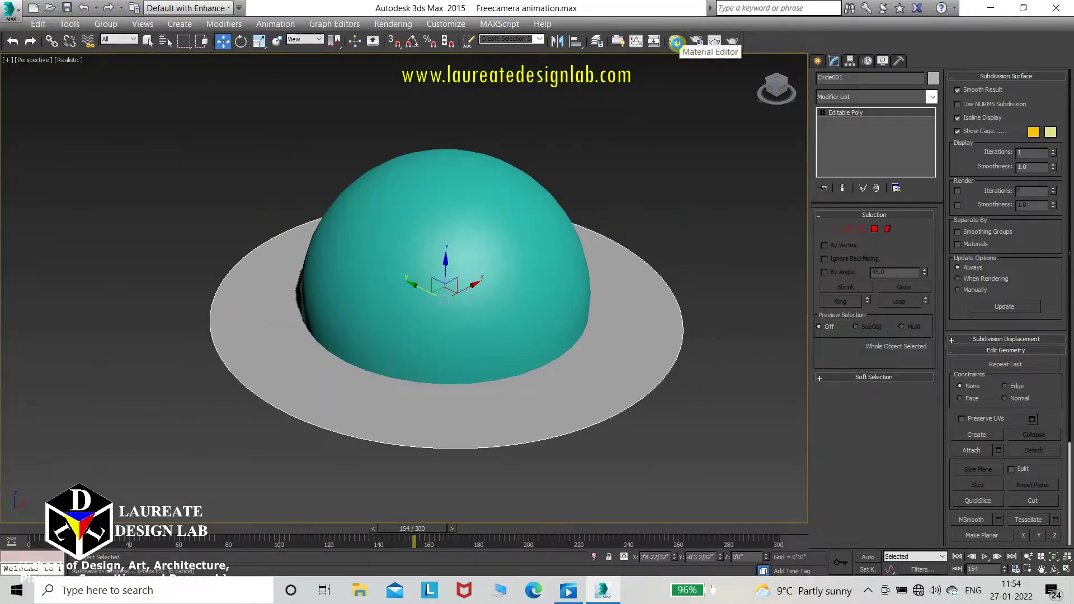
Create a material with the SKY.jpg bitmap as its diffuse map
click(676, 43)
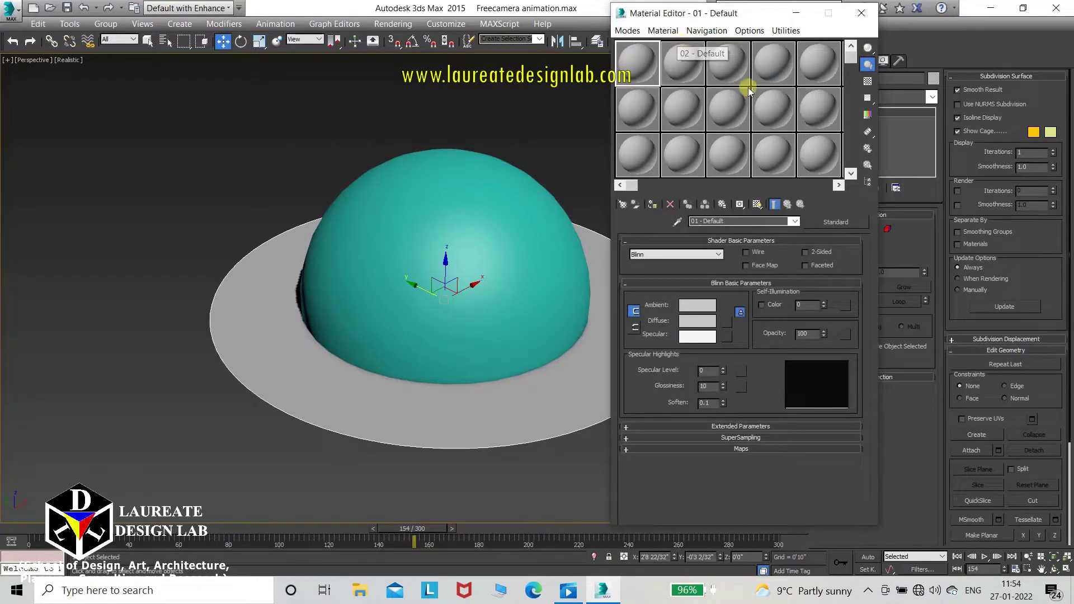
click(812, 159)
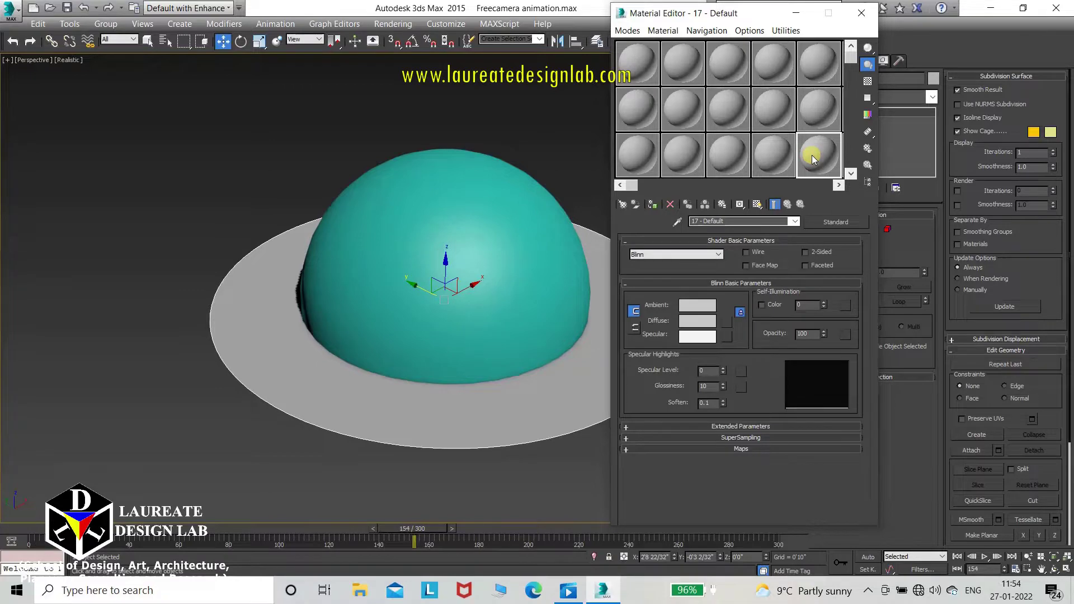
click(733, 327)
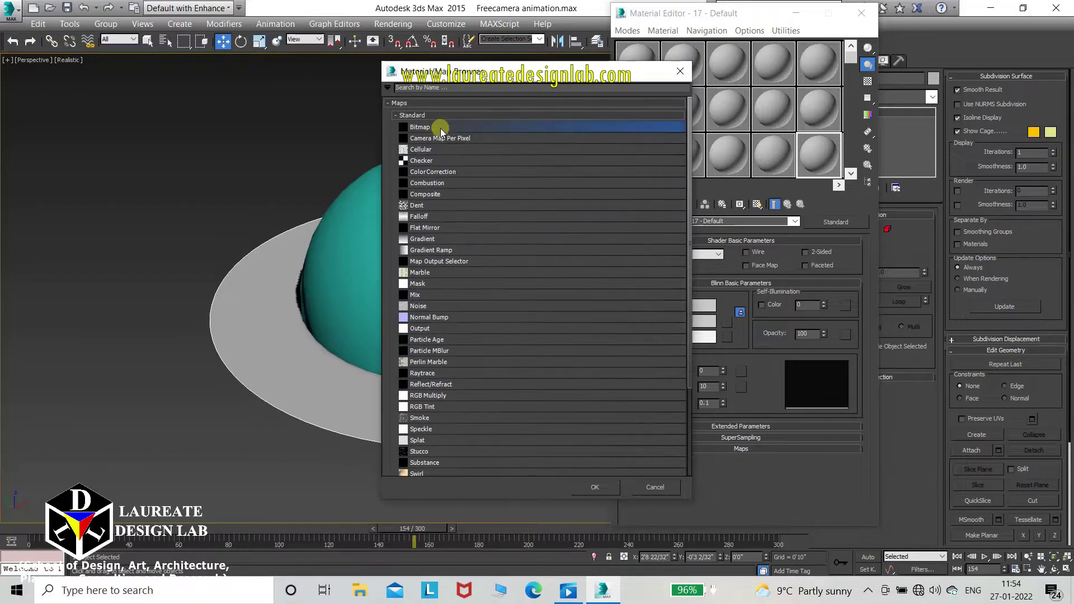
double_click(441, 129)
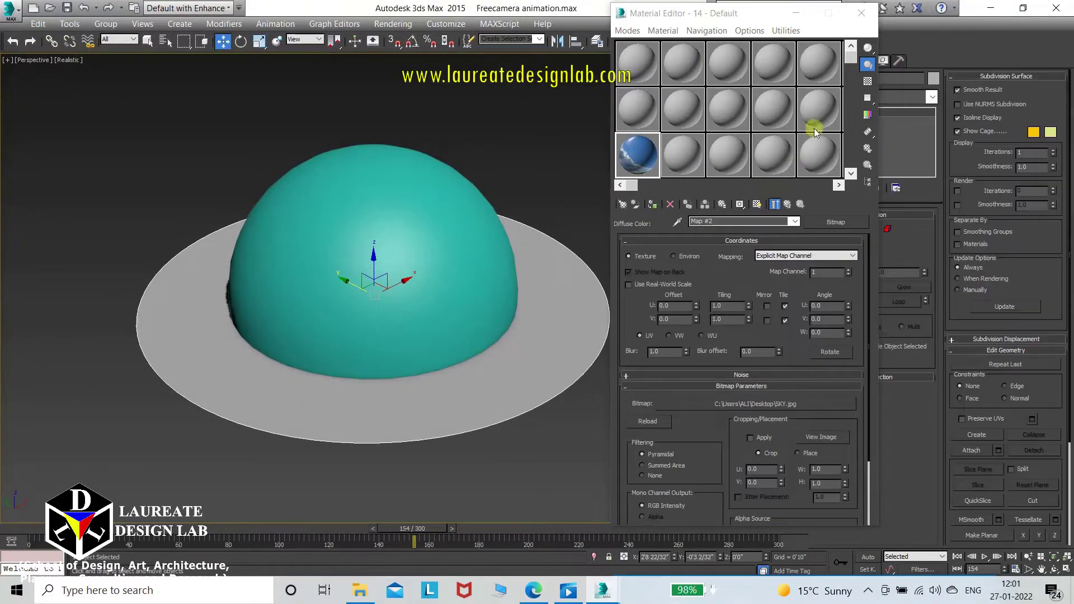
Preview the sky map, then assign the sky material to the dome
double_click(644, 153)
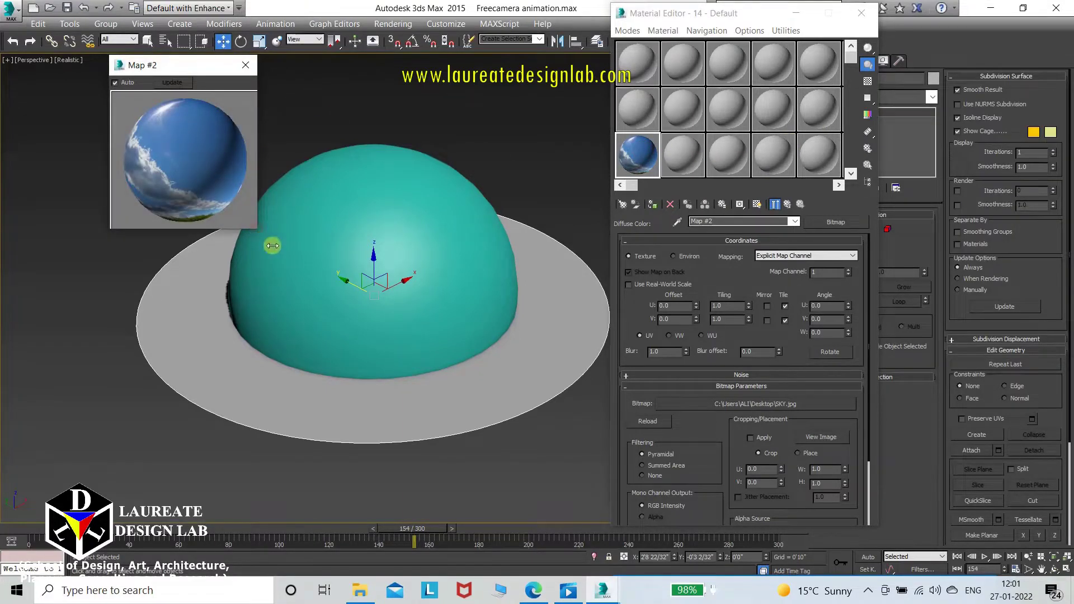
drag(254, 229, 364, 338)
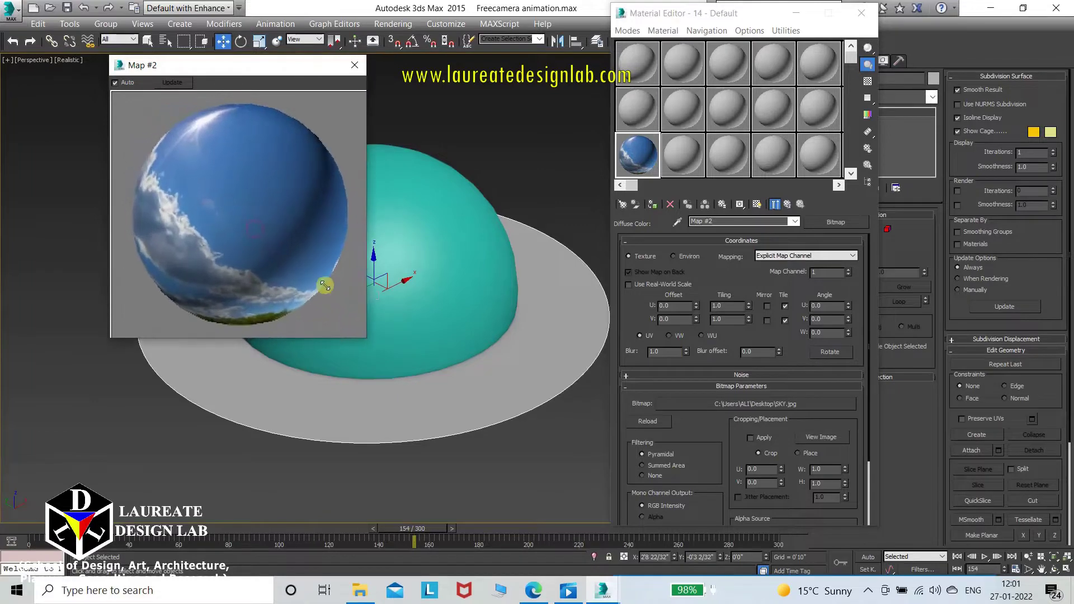
drag(280, 71, 104, 78)
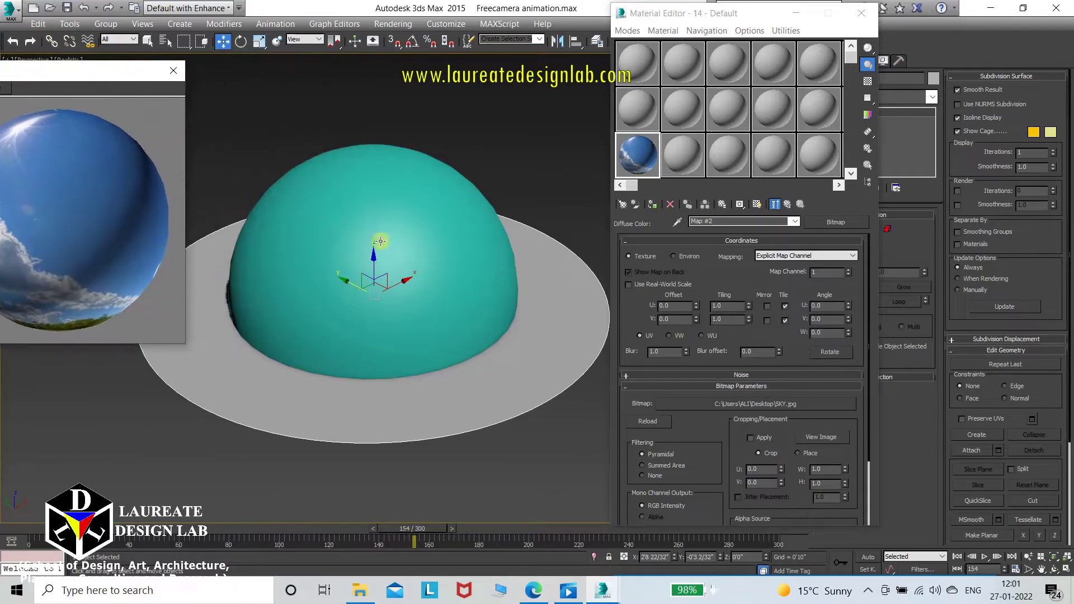
click(391, 252)
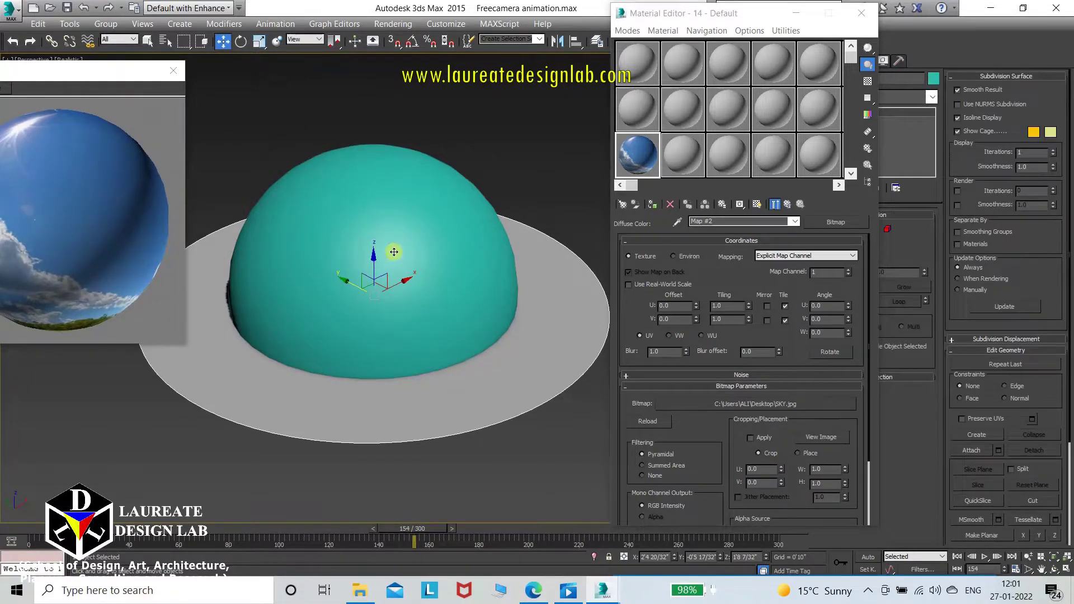
click(652, 204)
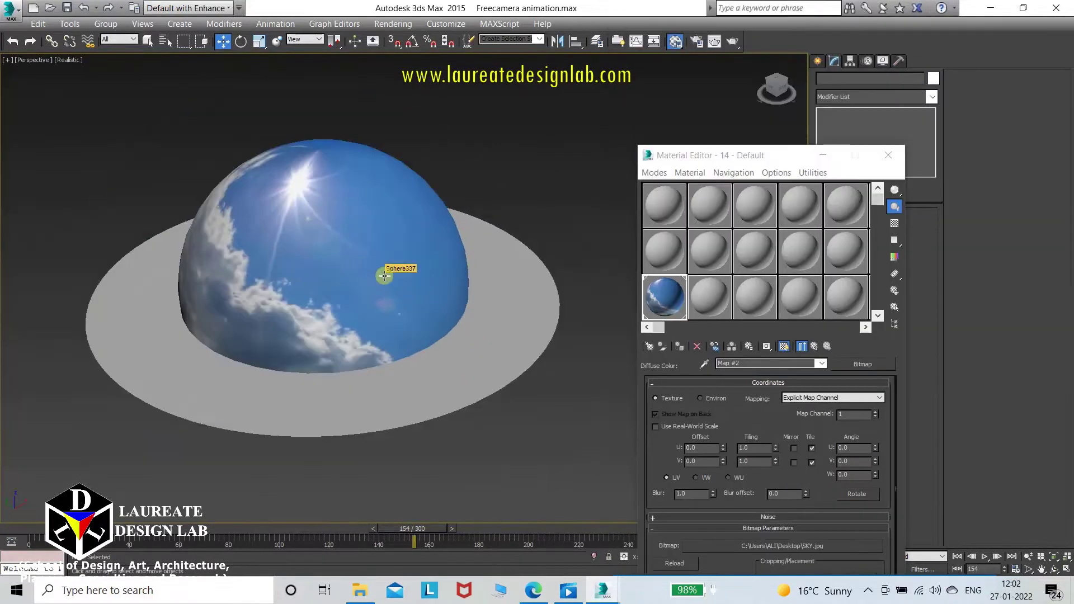
middle_drag(386, 275, 400, 296)
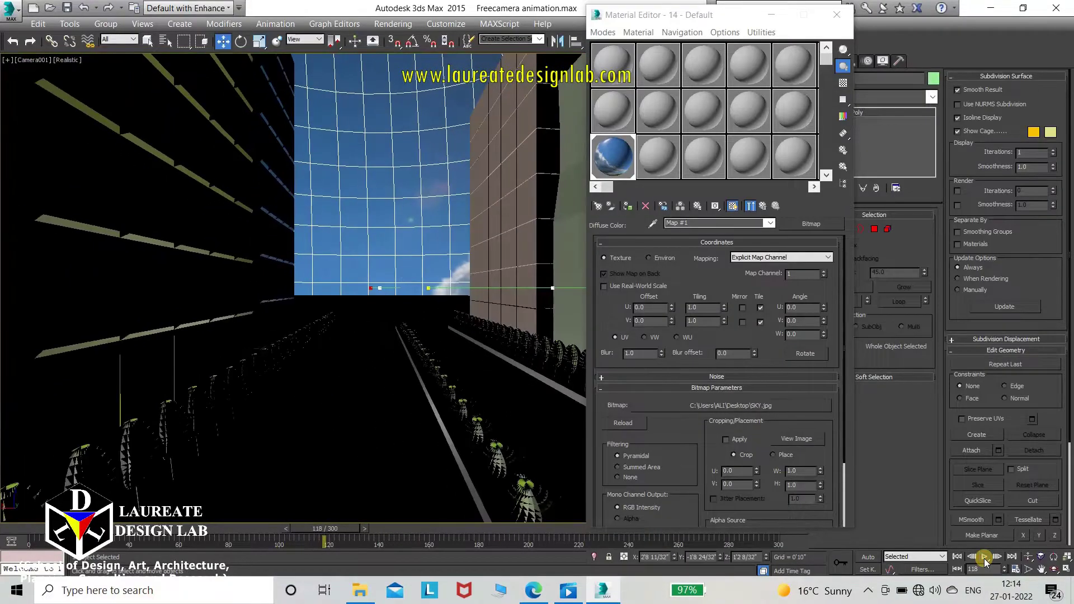
Add a spherical UVW Map to the dome and play the walkthrough to frame 284
click(837, 15)
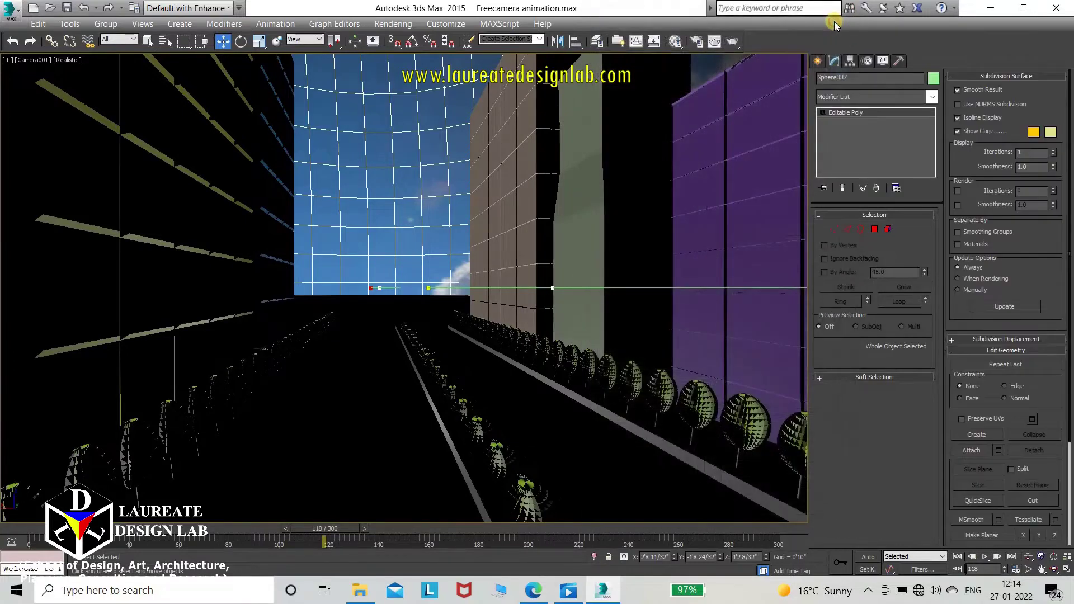
click(858, 101)
text(uvw)
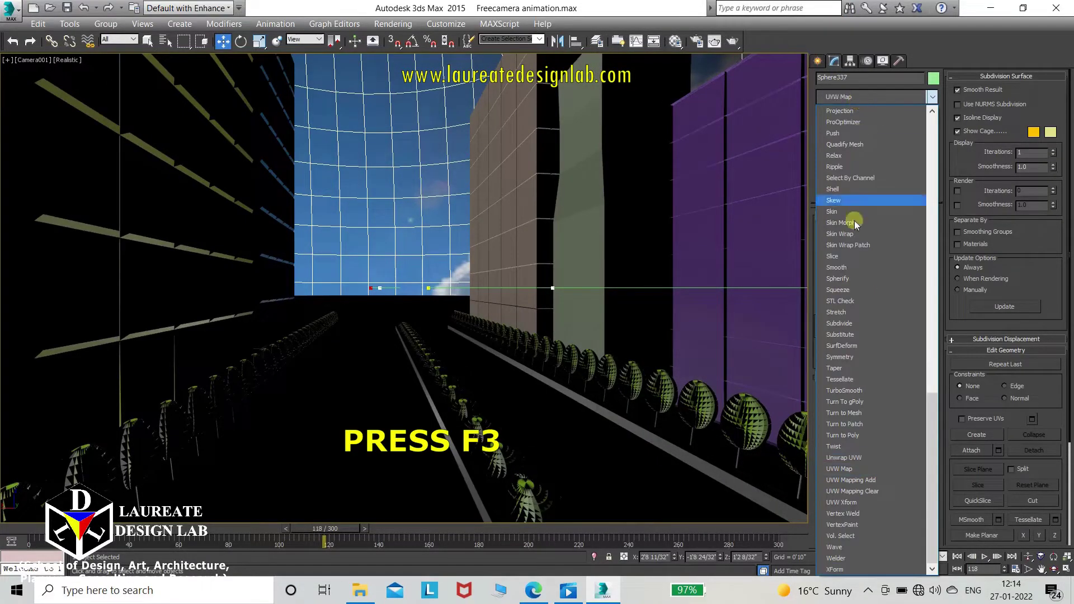
click(849, 469)
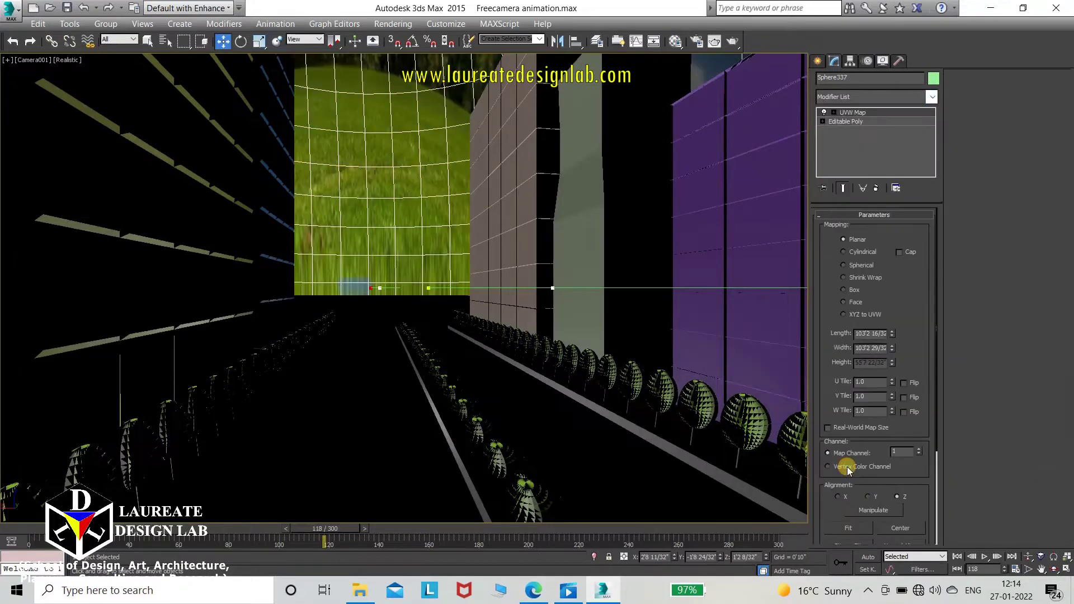
click(867, 268)
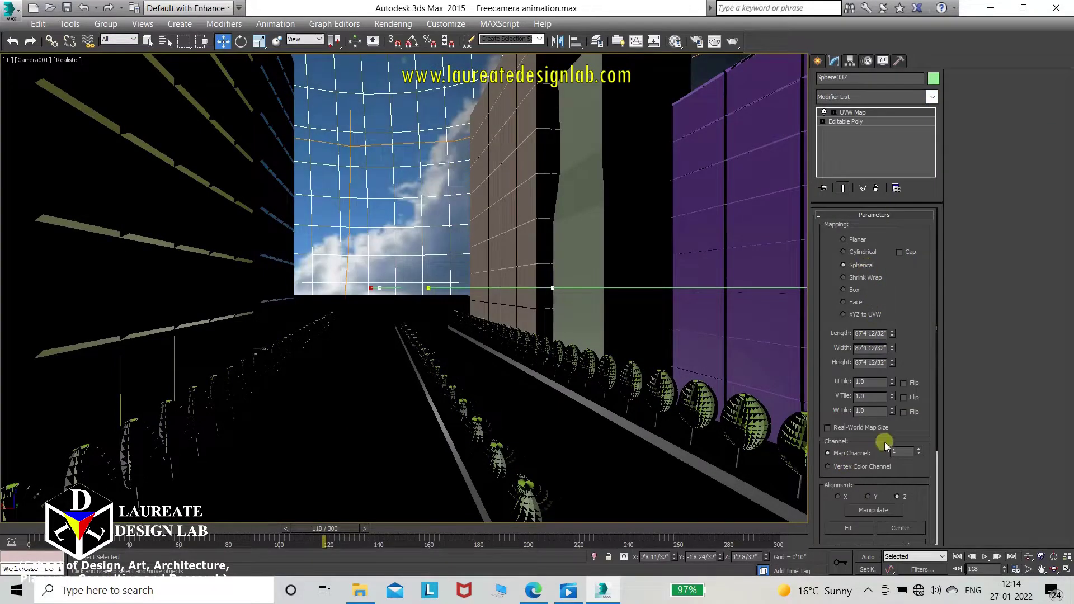
click(985, 557)
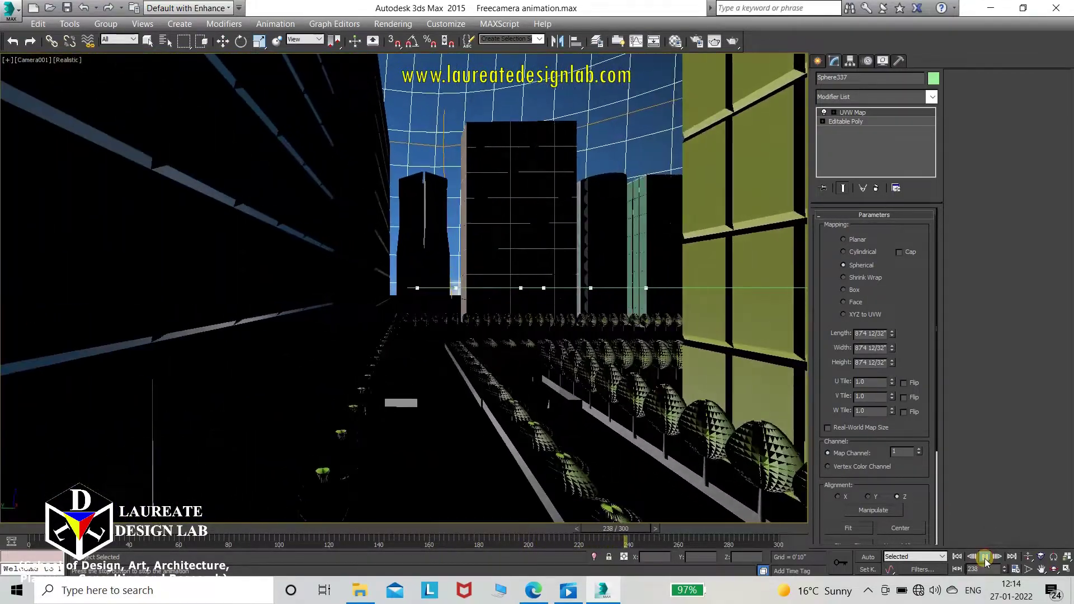
click(985, 557)
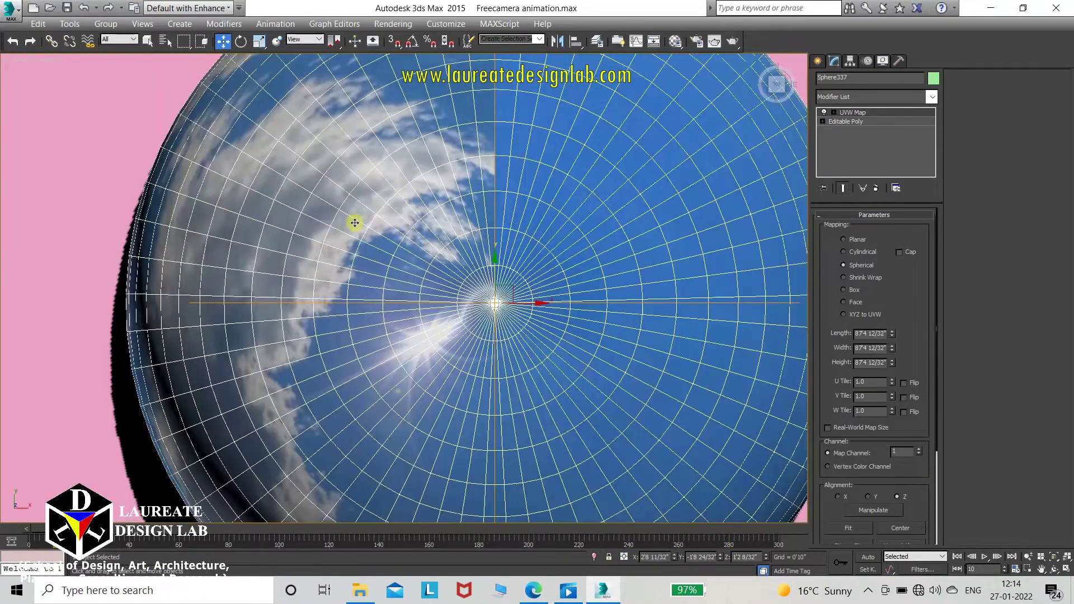
Set the Front viewport to Wireframe shading and zoom in on the dome and city
scroll(415, 246, down, 5)
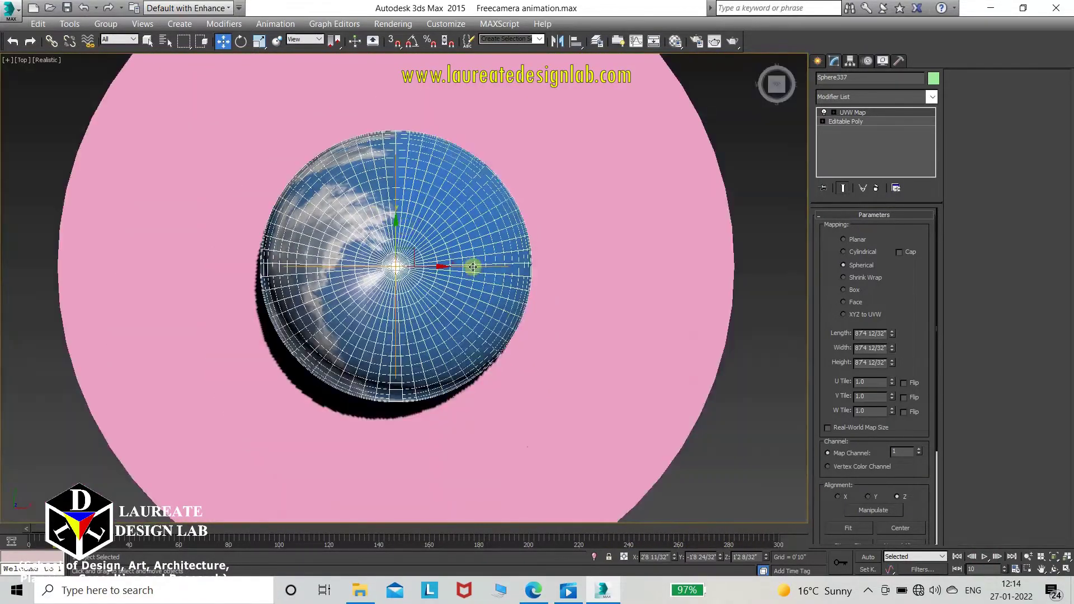
scroll(518, 335, down, 2)
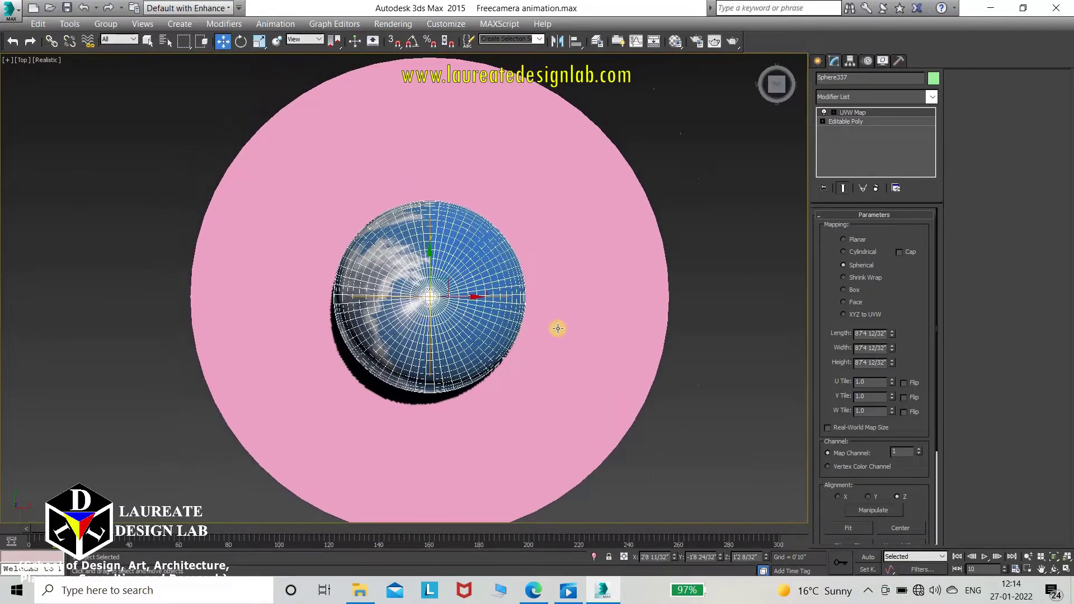
scroll(558, 328, up, 3)
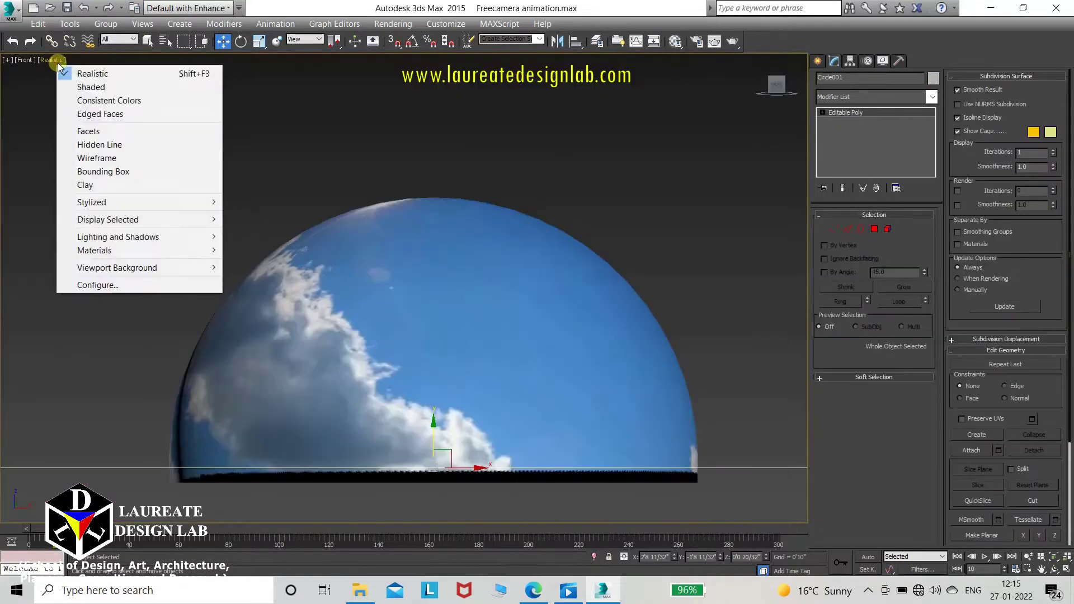
click(96, 158)
scroll(533, 384, up, 2)
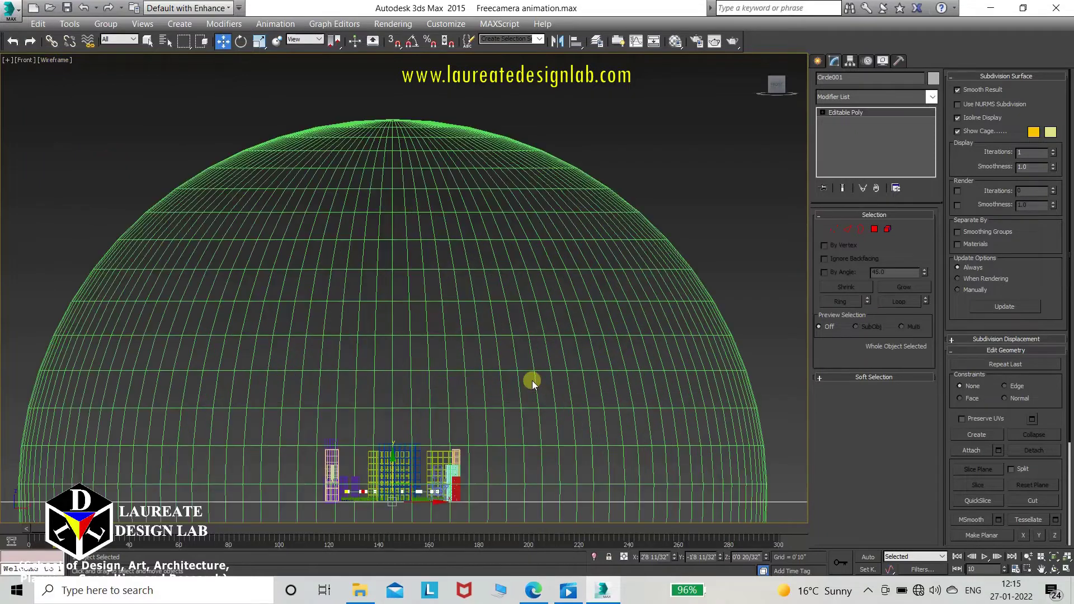
scroll(504, 322, up, 3)
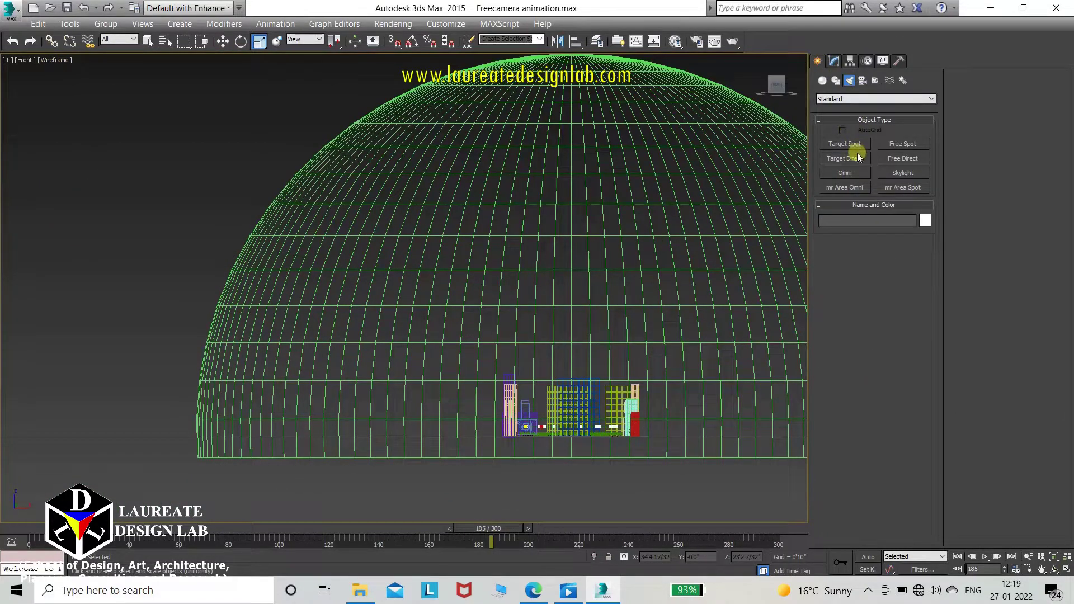
Create a free photometric light inside the dome and raise it above the city
click(853, 100)
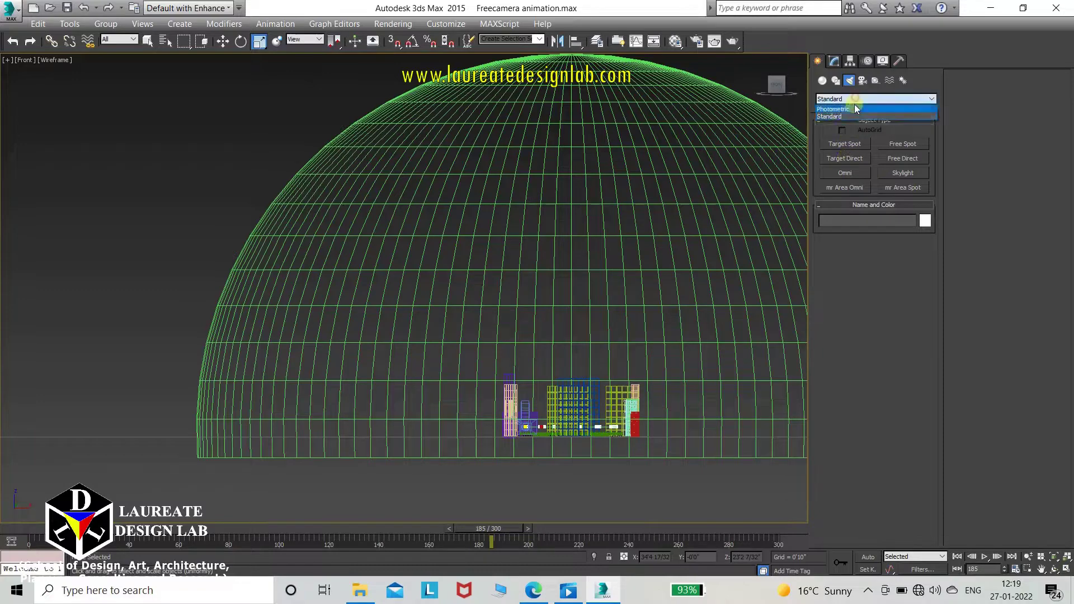
click(854, 108)
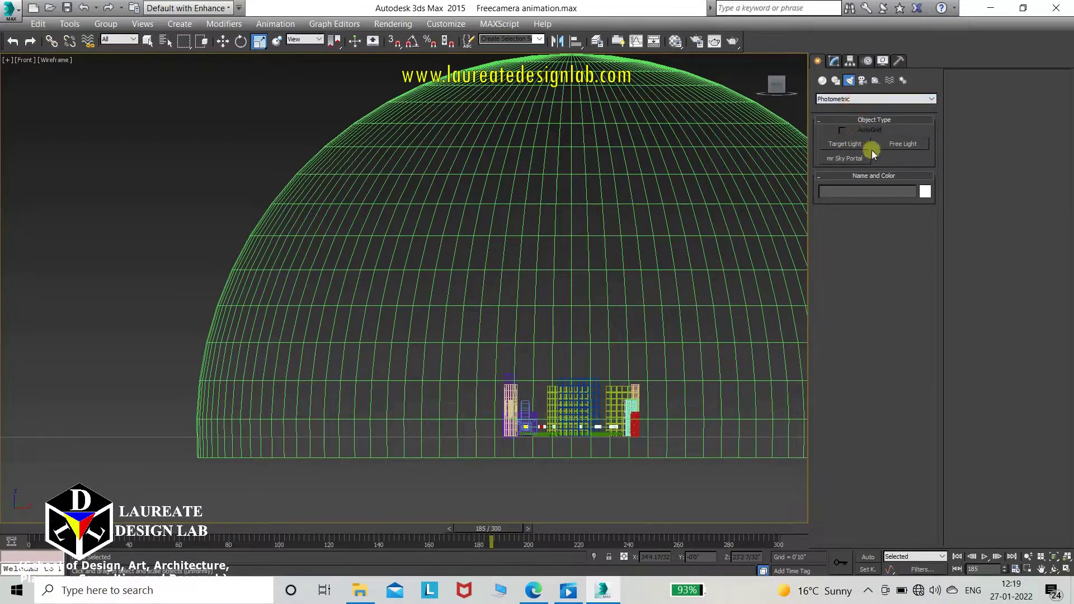
click(904, 144)
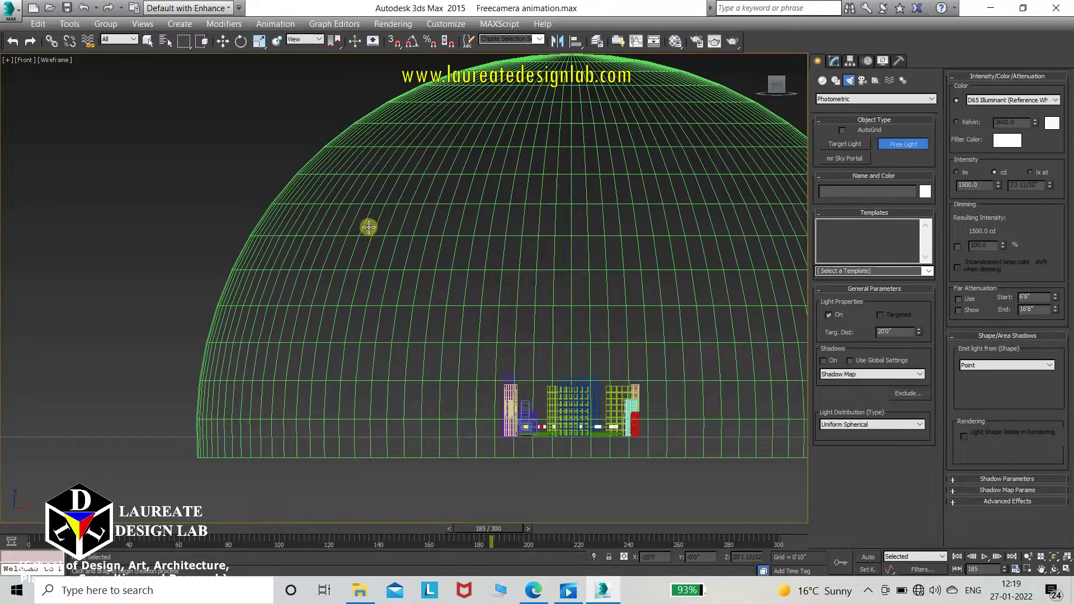
click(337, 263)
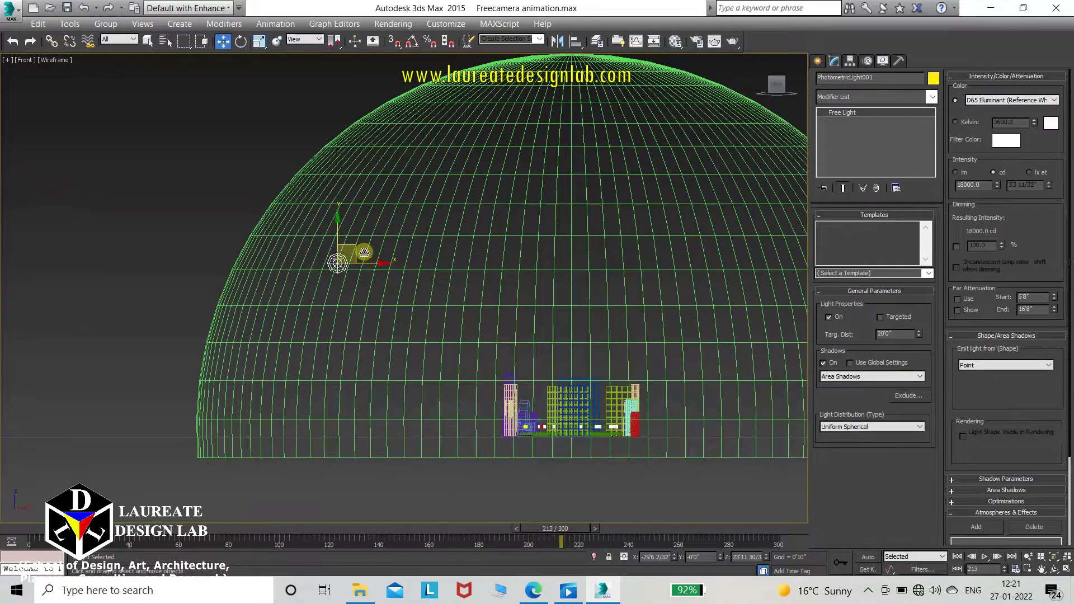
mouse_move(351, 246)
mouse_down()
mouse_move(486, 161)
mouse_move(518, 174)
mouse_up()
Move the light closer to the city in Top view, then view Camera001 with Realistic shading
key(t)
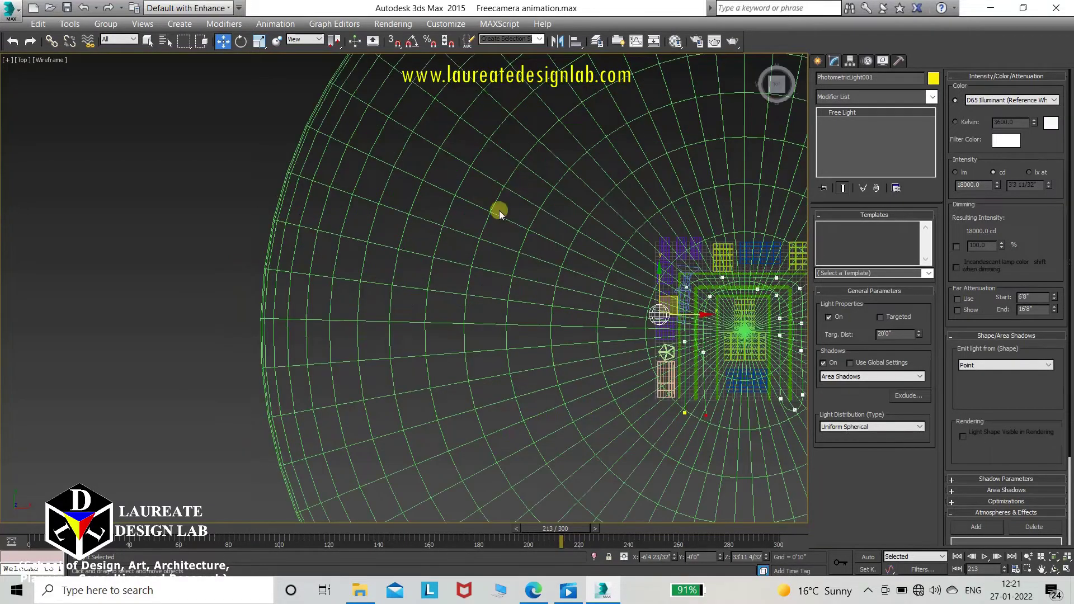
middle_drag(606, 244, 465, 218)
drag(512, 288, 541, 286)
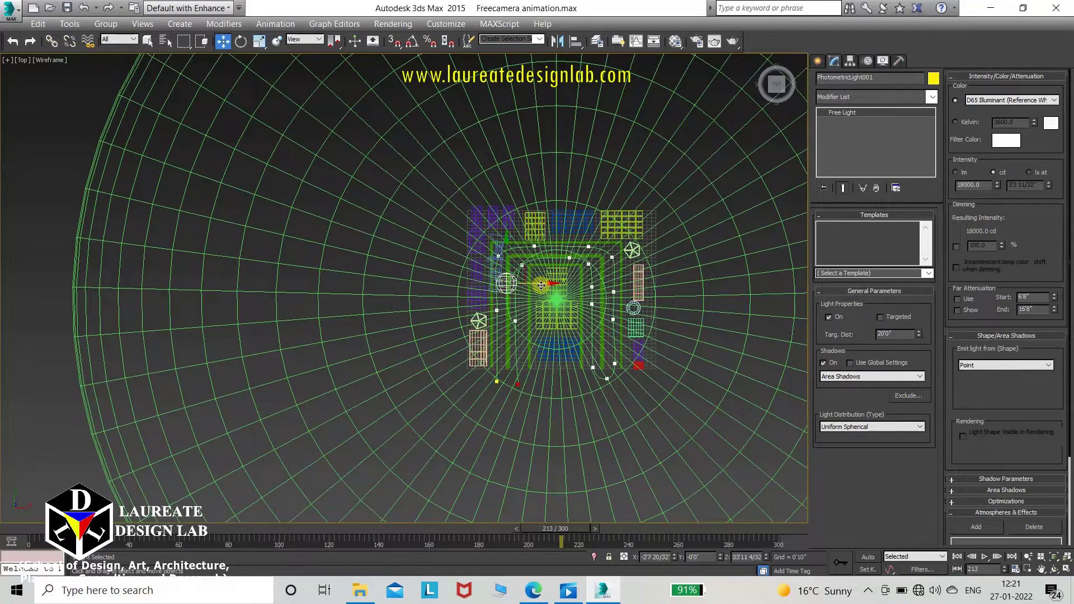
key(c)
key(F3)
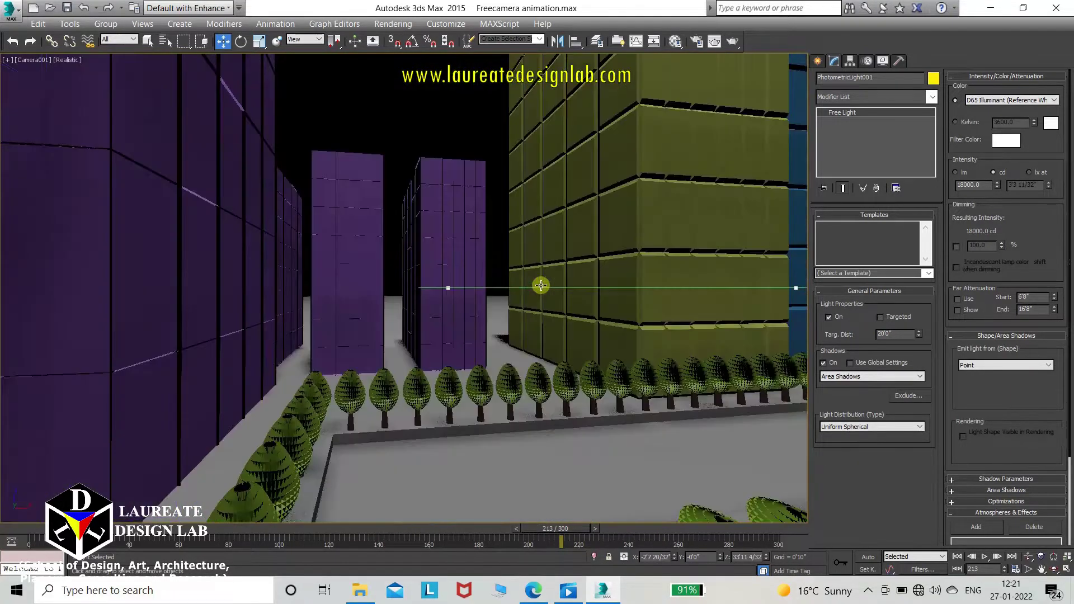
Play and stop the Camera001 walkthrough preview
click(983, 557)
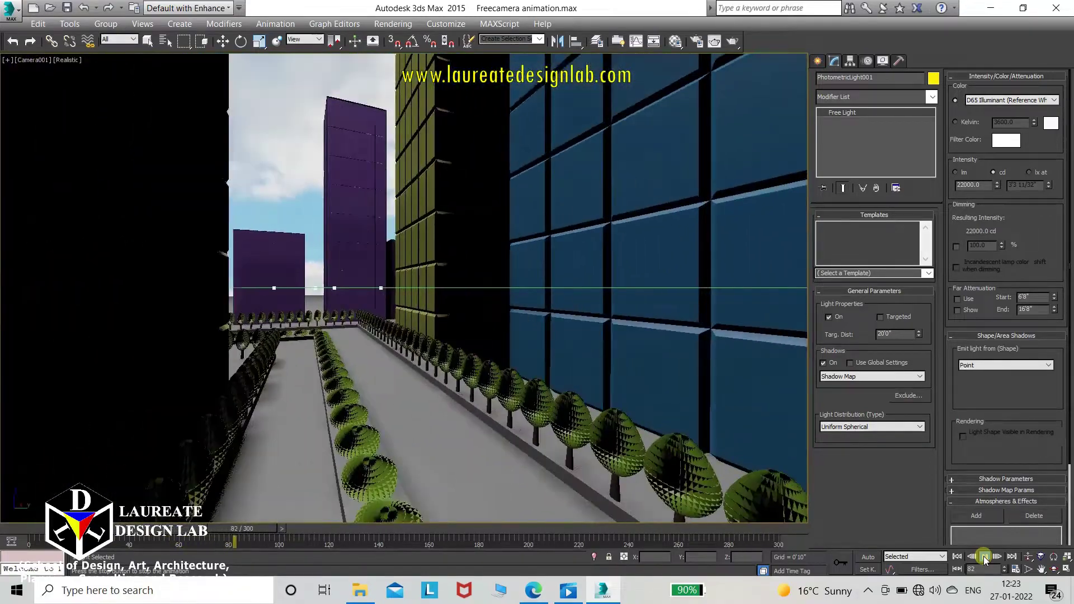
click(985, 558)
click(168, 42)
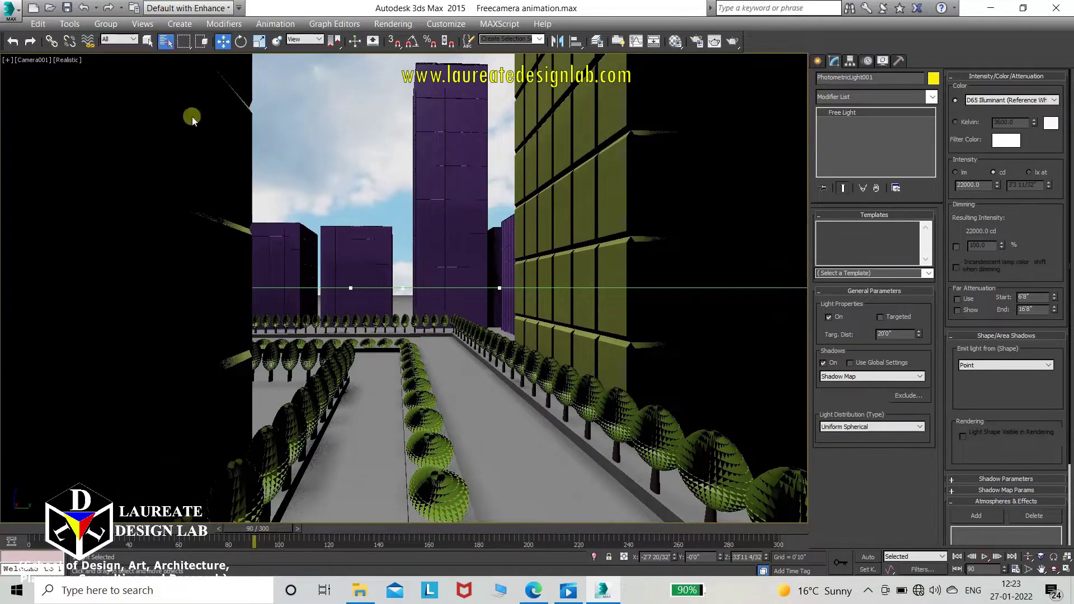
Select Camera001 from the scene object list filtered to cameras only
click(87, 165)
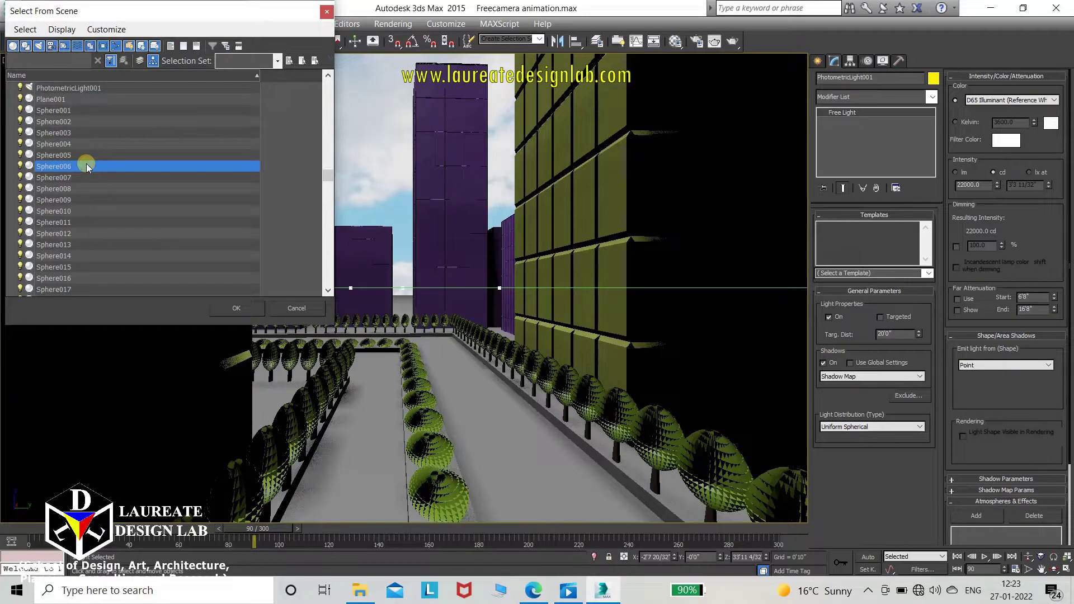
scroll(102, 126, up, 10)
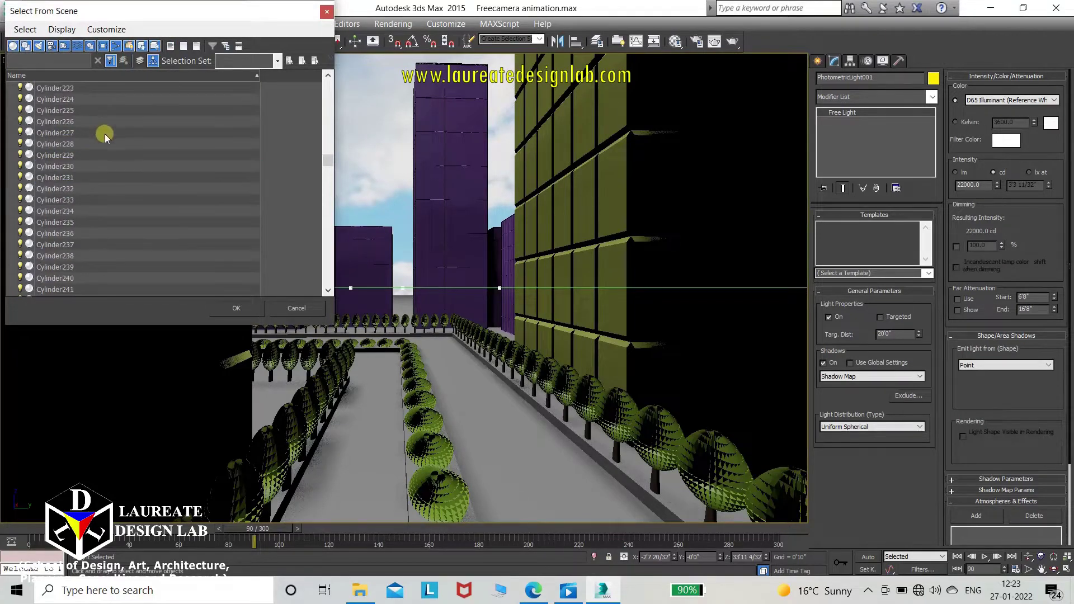
click(183, 47)
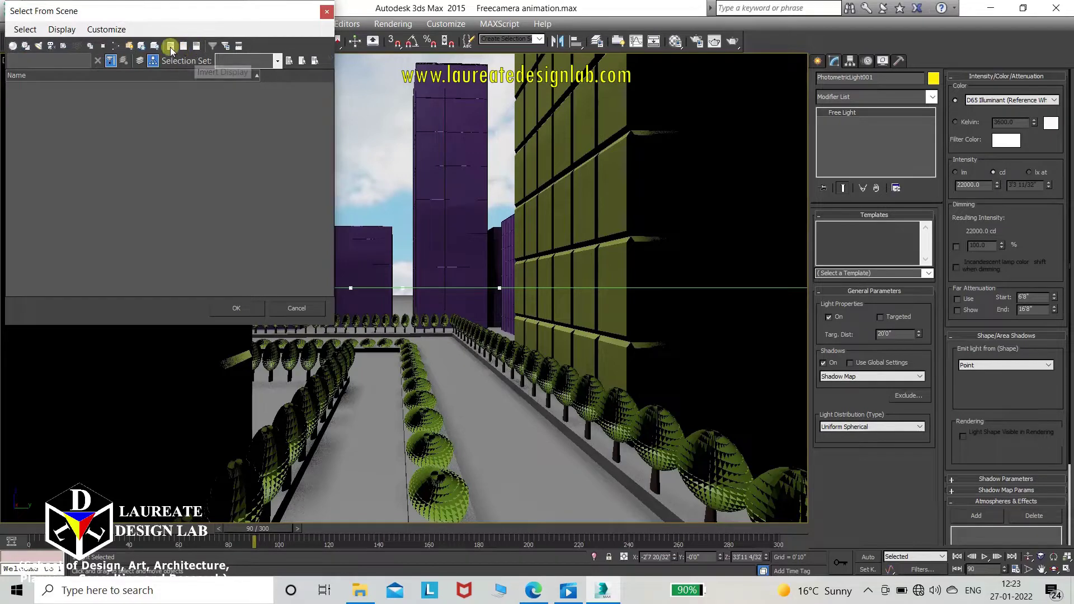
click(51, 46)
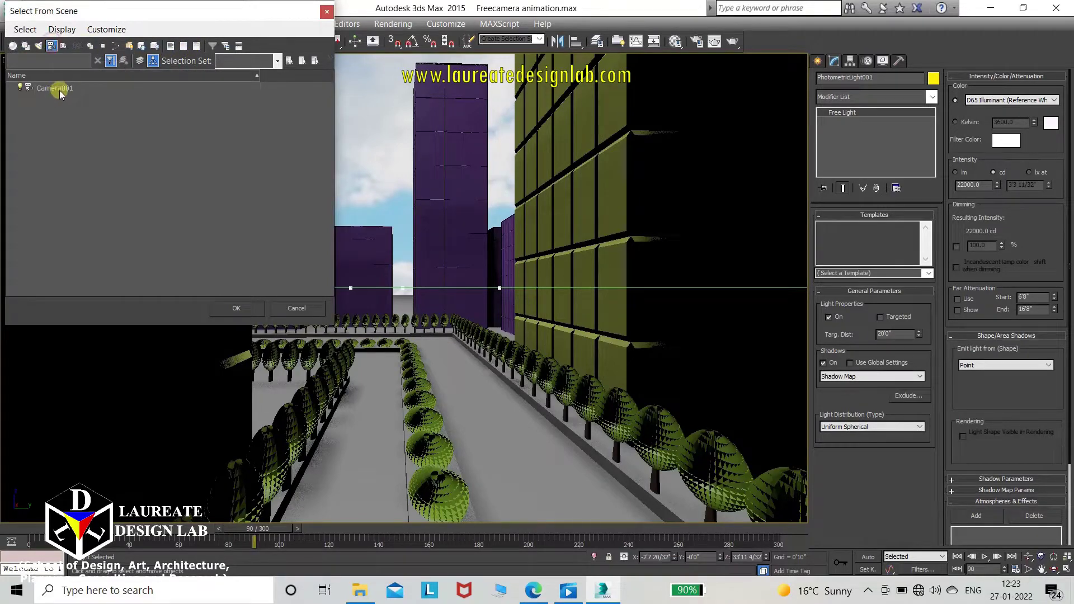
click(60, 90)
double_click(59, 89)
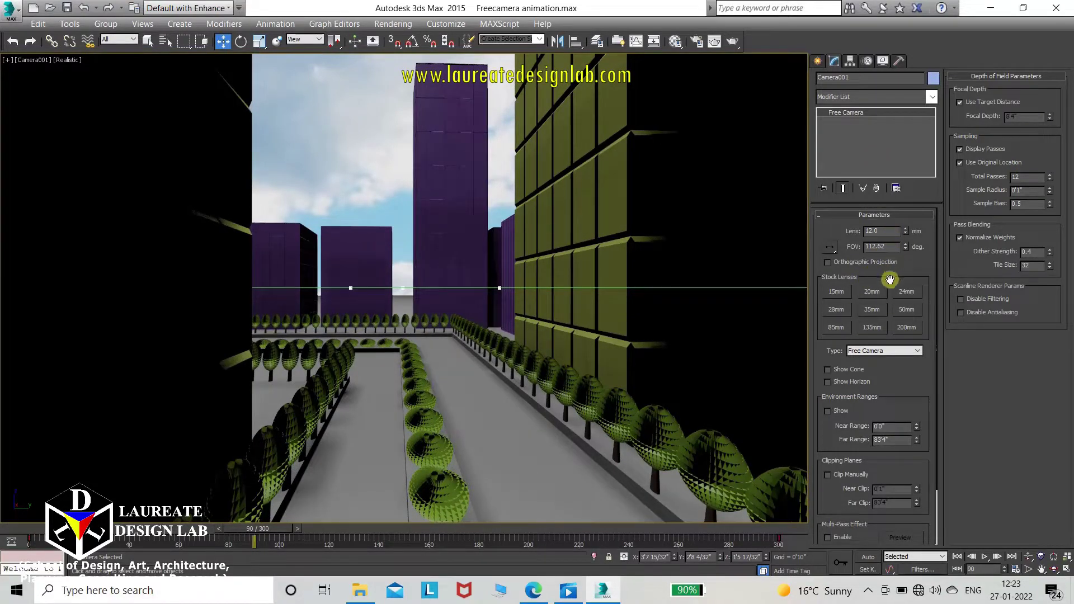
Shorten Camera001's lens from 12 mm down to 7 mm, previewing the walkthrough between changes
click(905, 234)
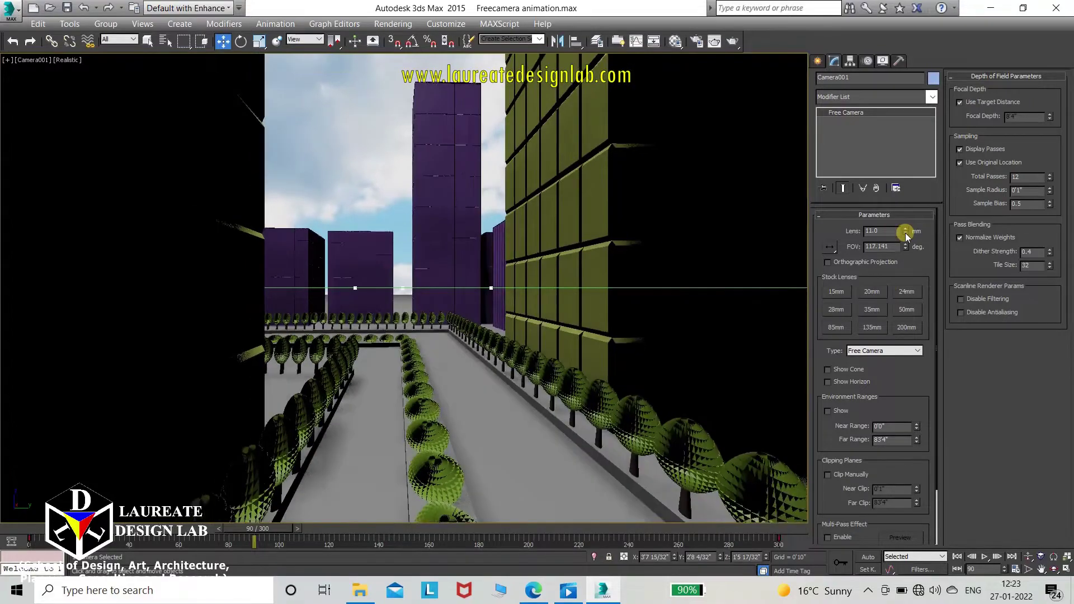
click(906, 234)
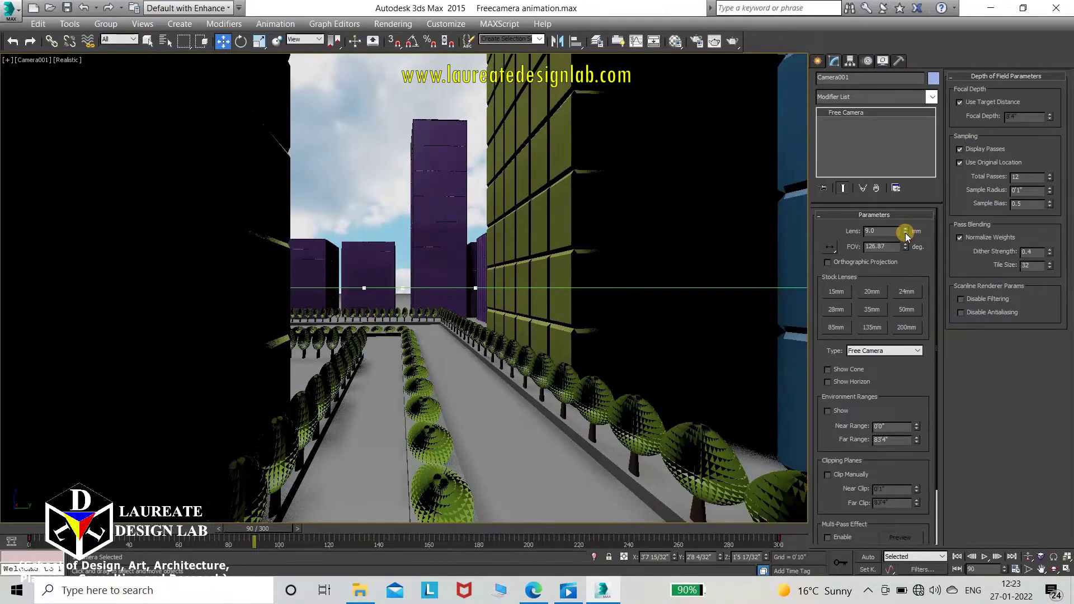
click(986, 557)
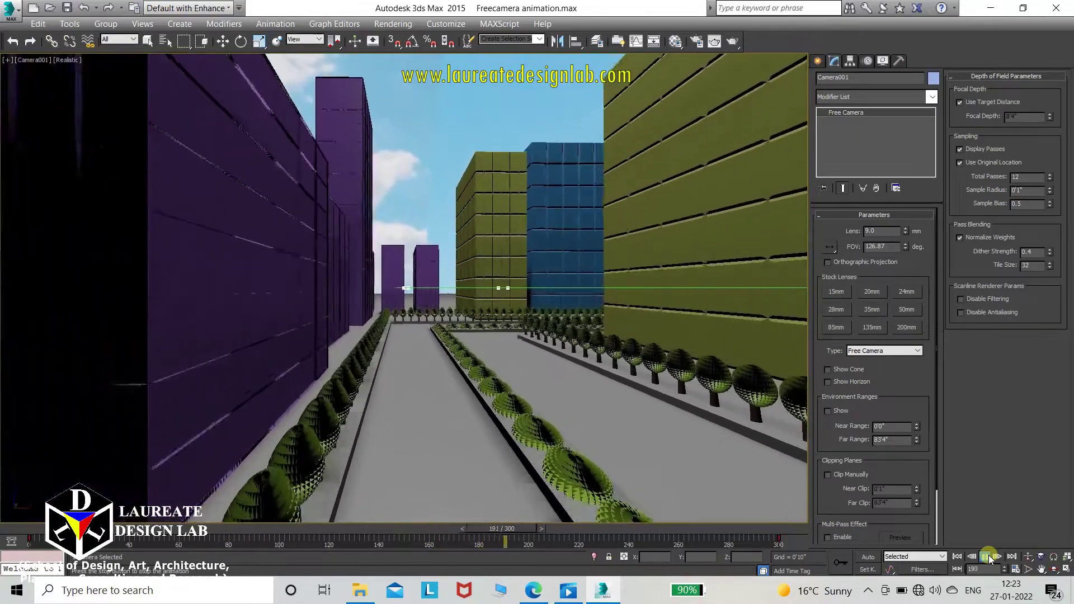
click(988, 558)
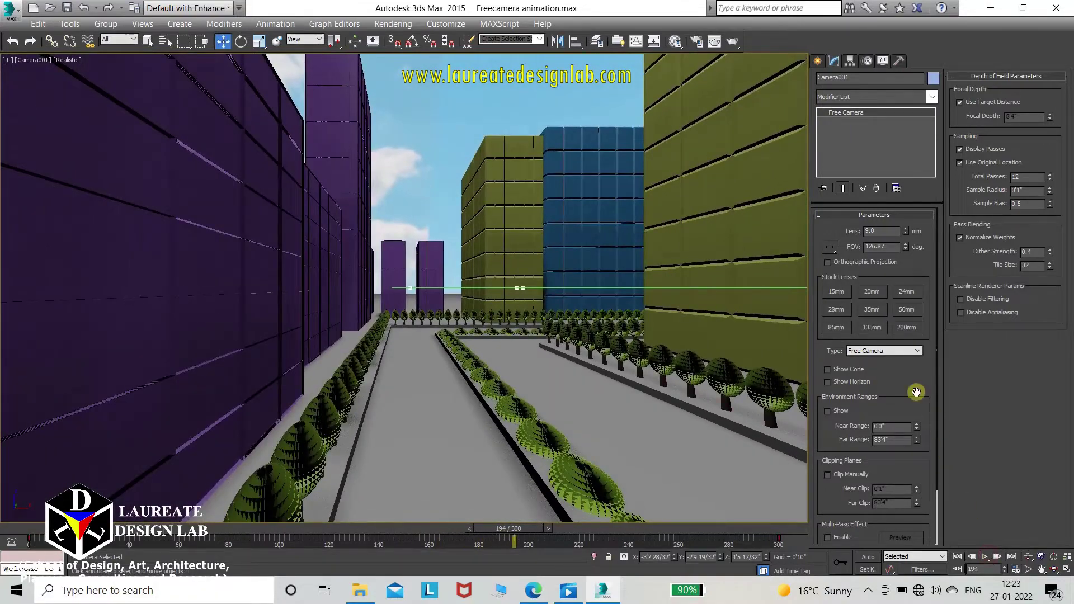
click(906, 231)
click(905, 230)
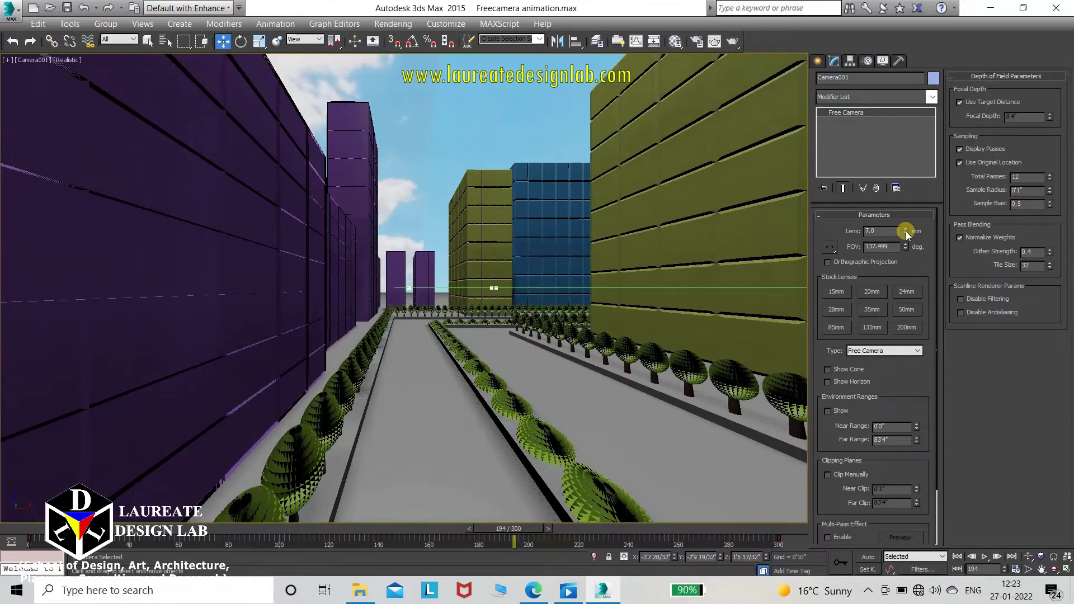
click(986, 555)
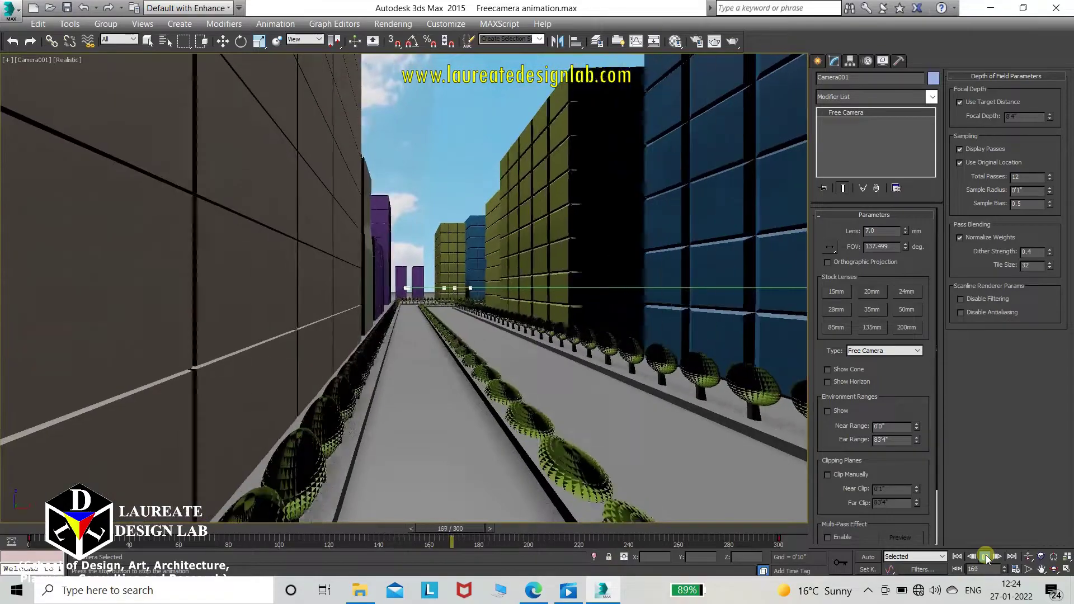
Re-scale the animation time to an end time of 220 frames
click(986, 556)
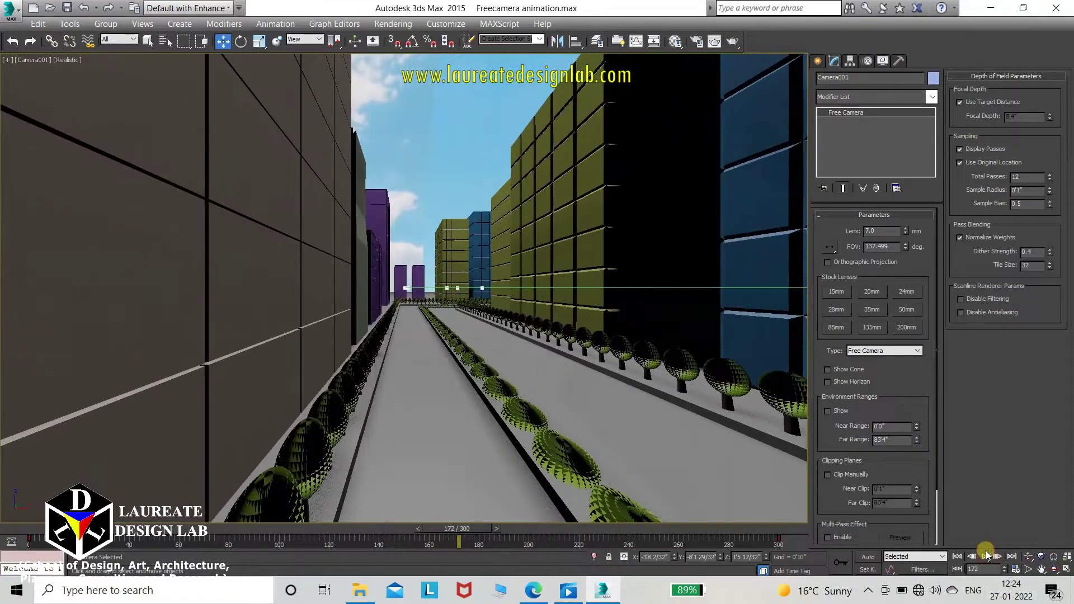
key(ctrl+x)
click(1015, 565)
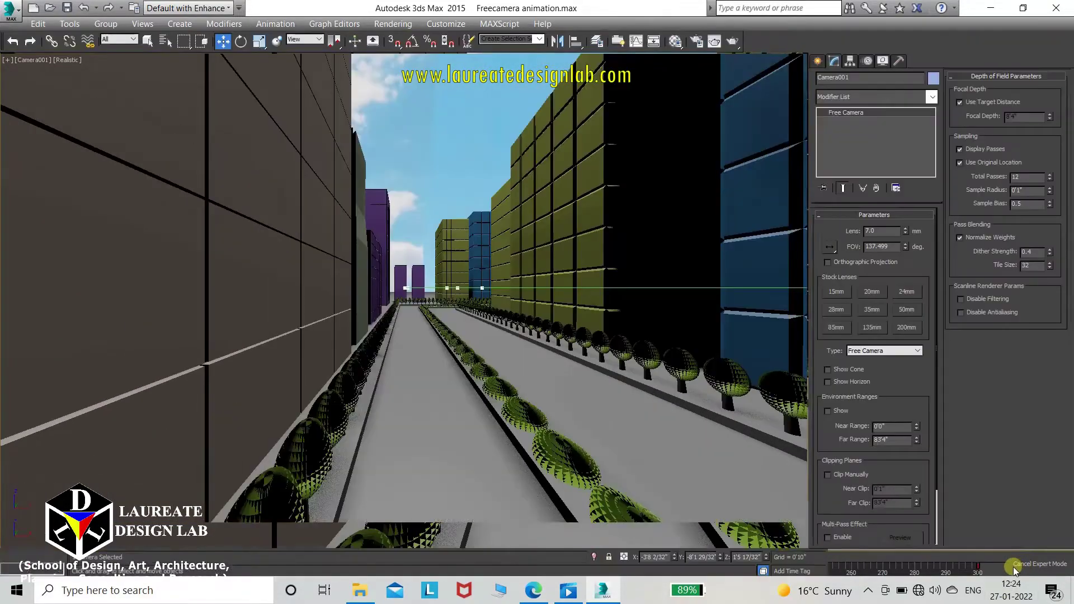
click(1015, 570)
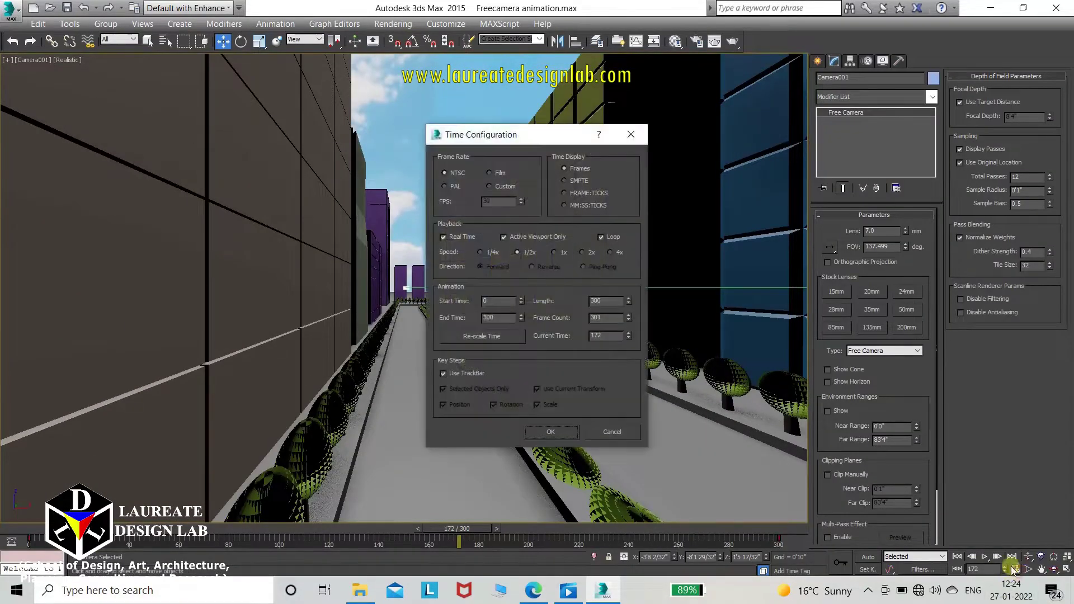
click(520, 333)
double_click(546, 317)
text(220)
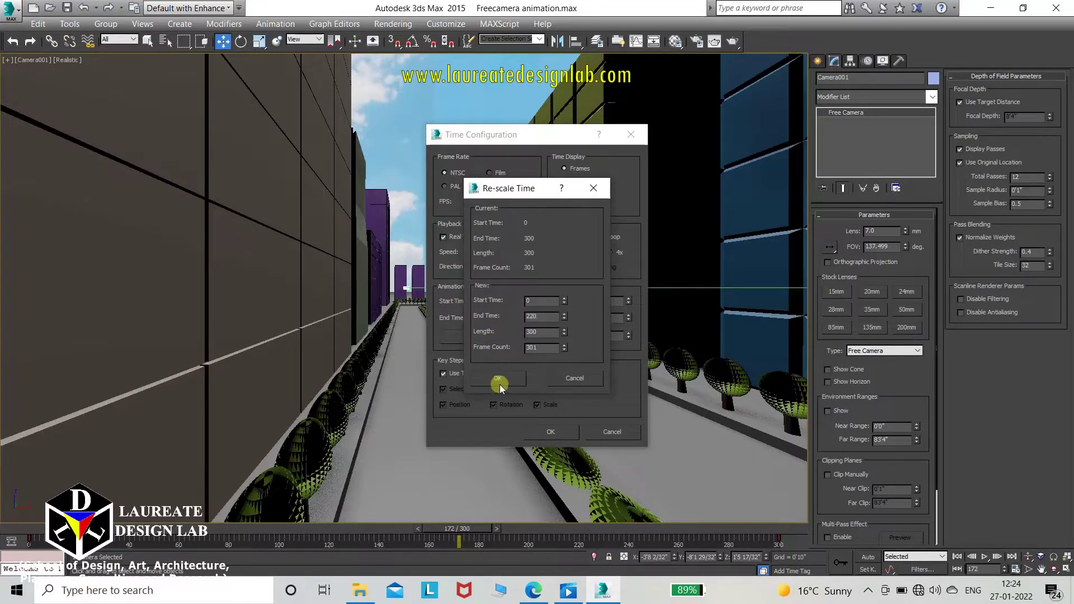
click(499, 384)
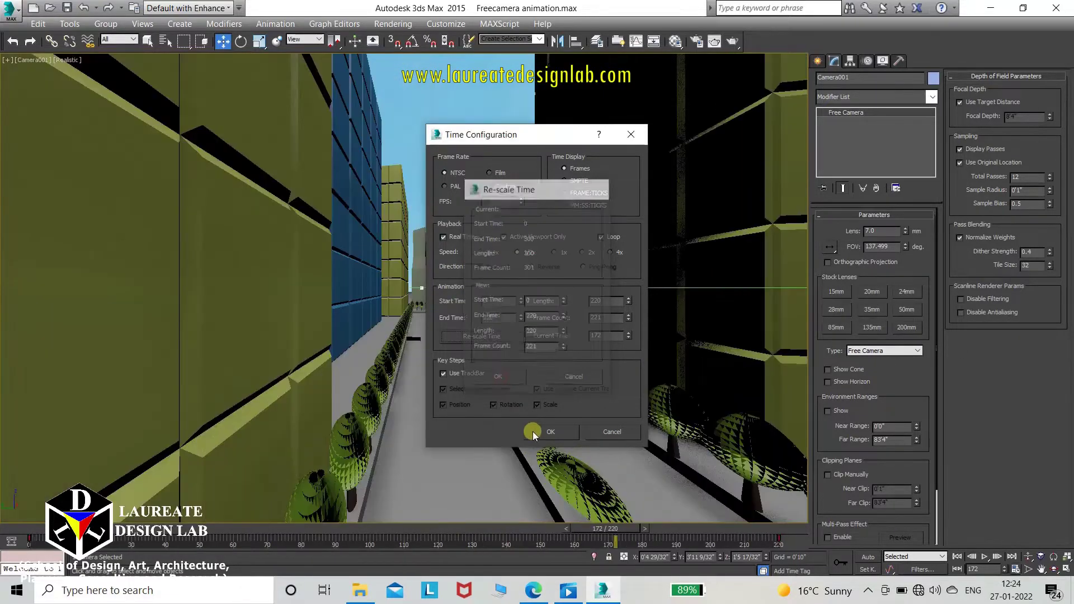
click(544, 432)
Preview the 220-frame walkthrough, then re-scale the end time to 400 frames
click(986, 556)
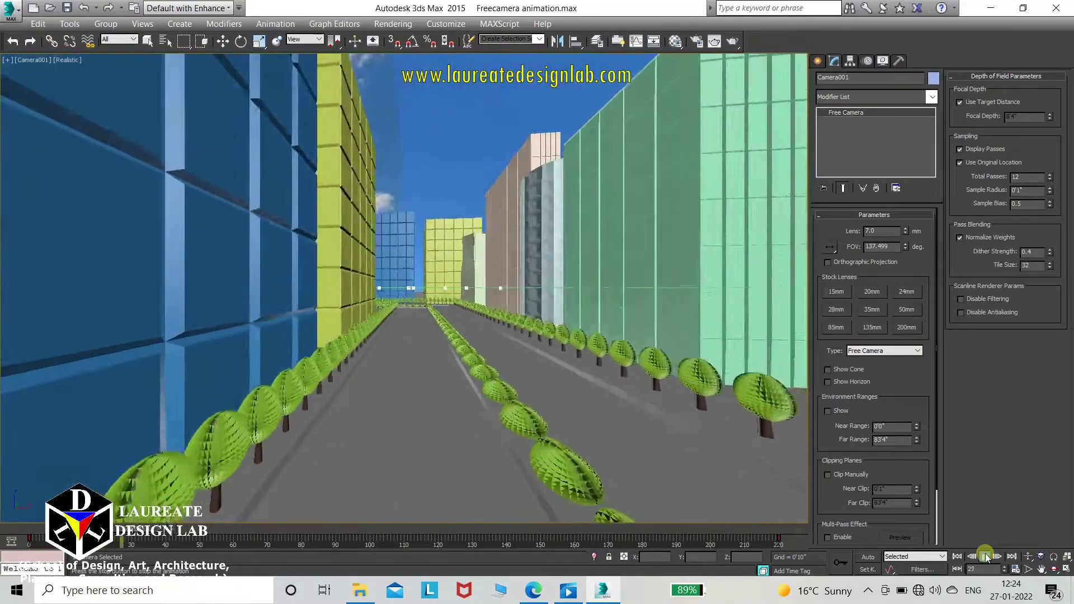
click(985, 556)
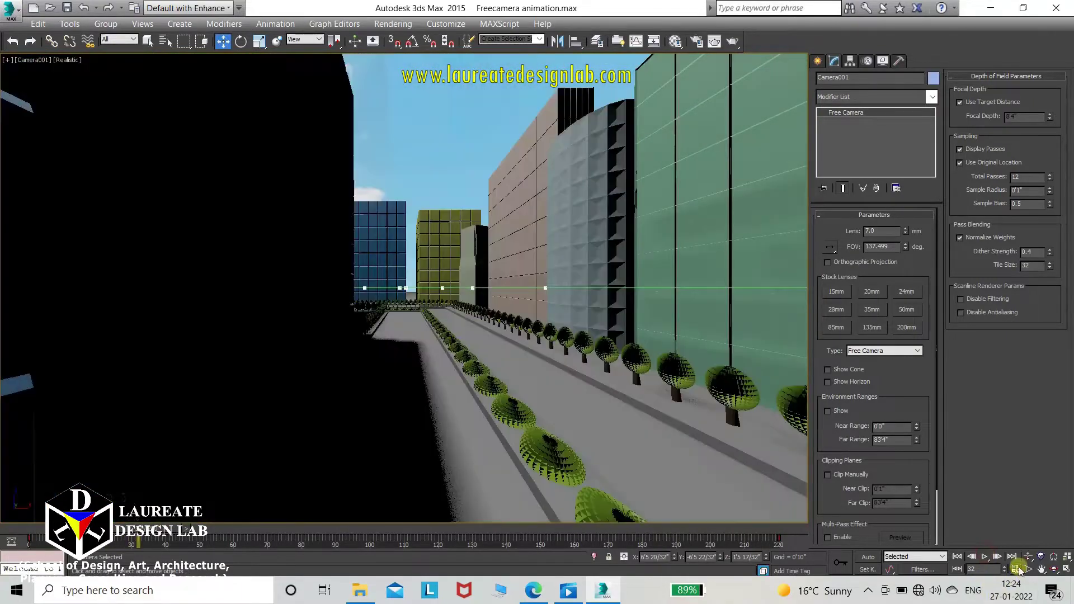
click(1016, 569)
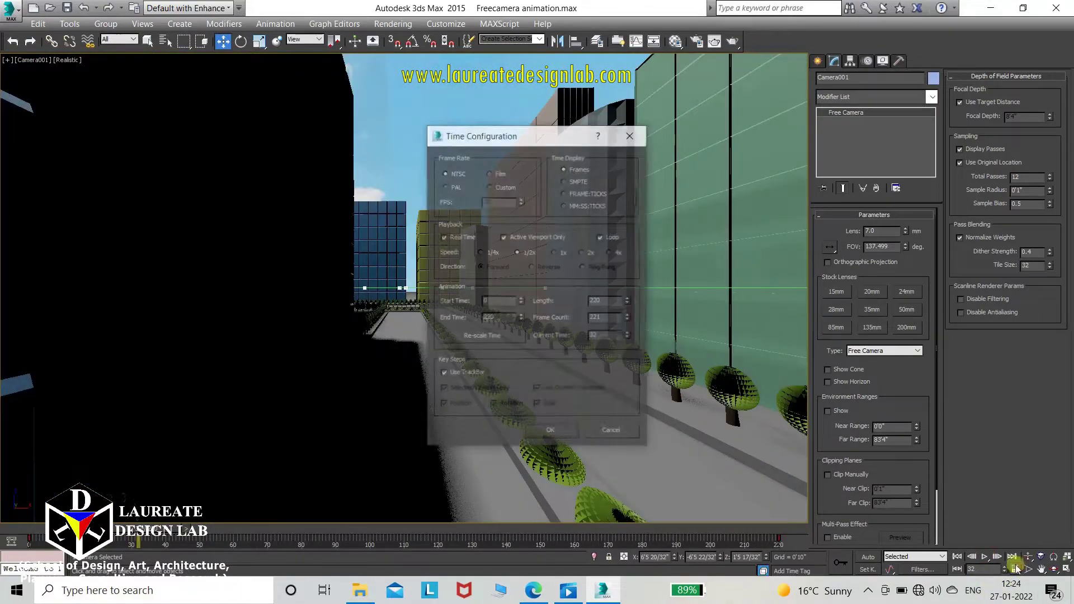
click(521, 336)
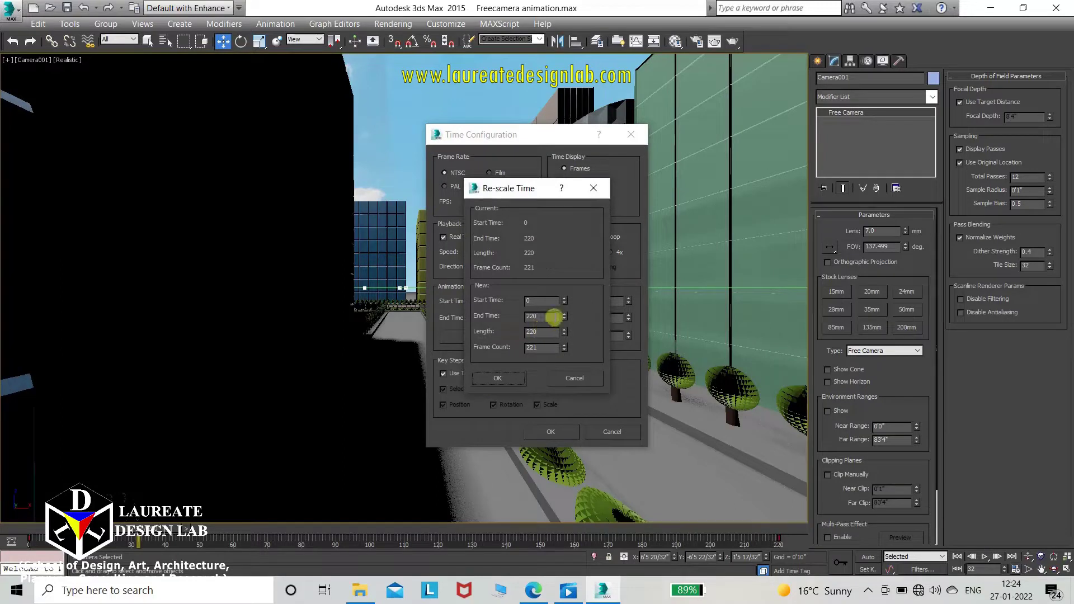
double_click(550, 317)
text(400)
click(518, 373)
Confirm the 400-frame rescale and preview the walkthrough
click(554, 430)
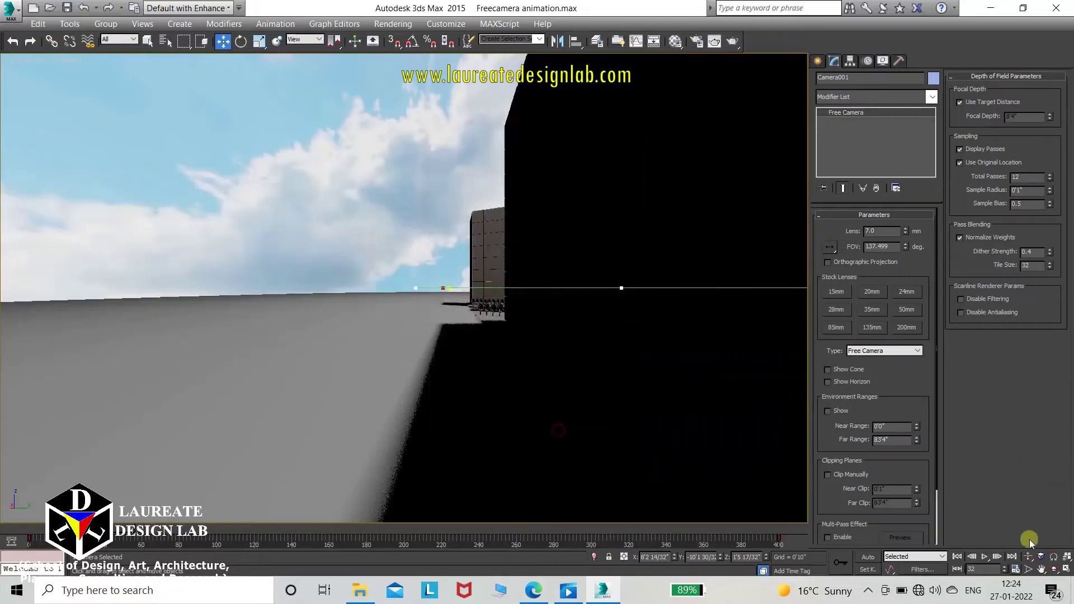
click(984, 558)
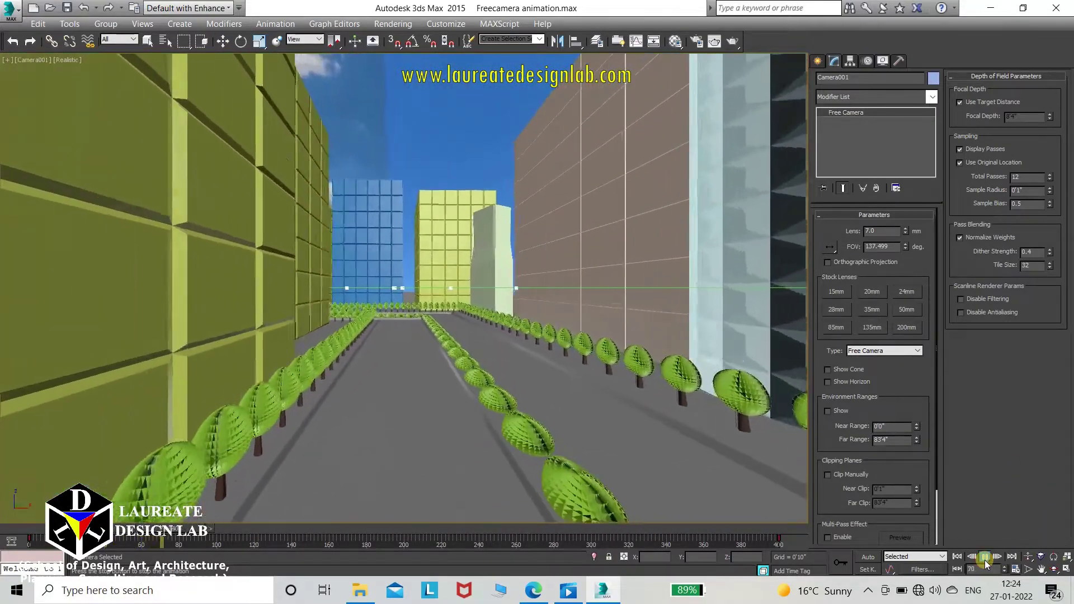
click(985, 558)
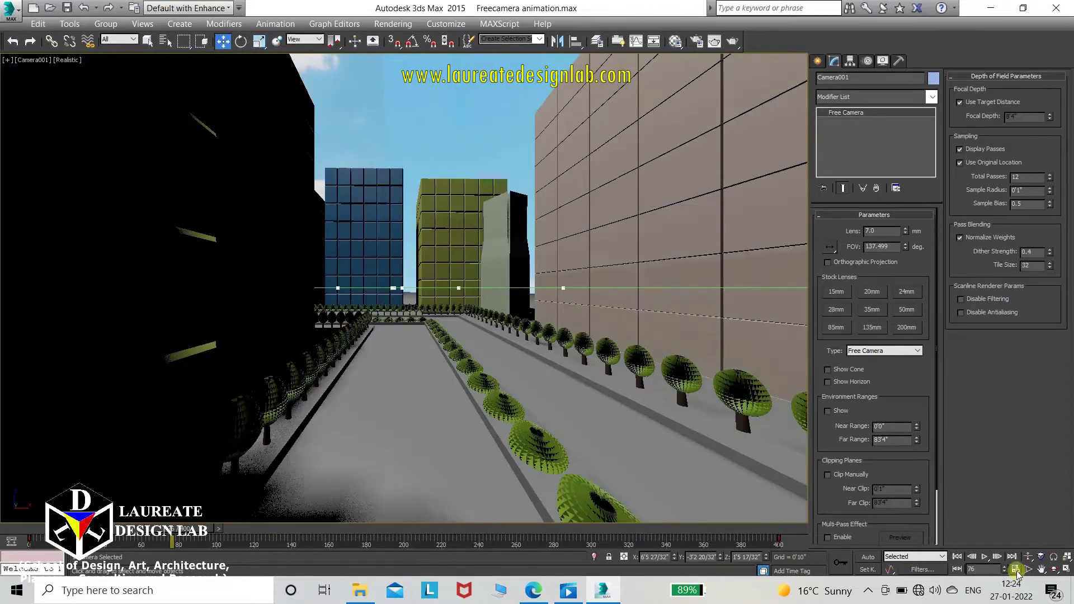
Re-scale the animation end time to 600 frames and preview the walkthrough
click(1016, 570)
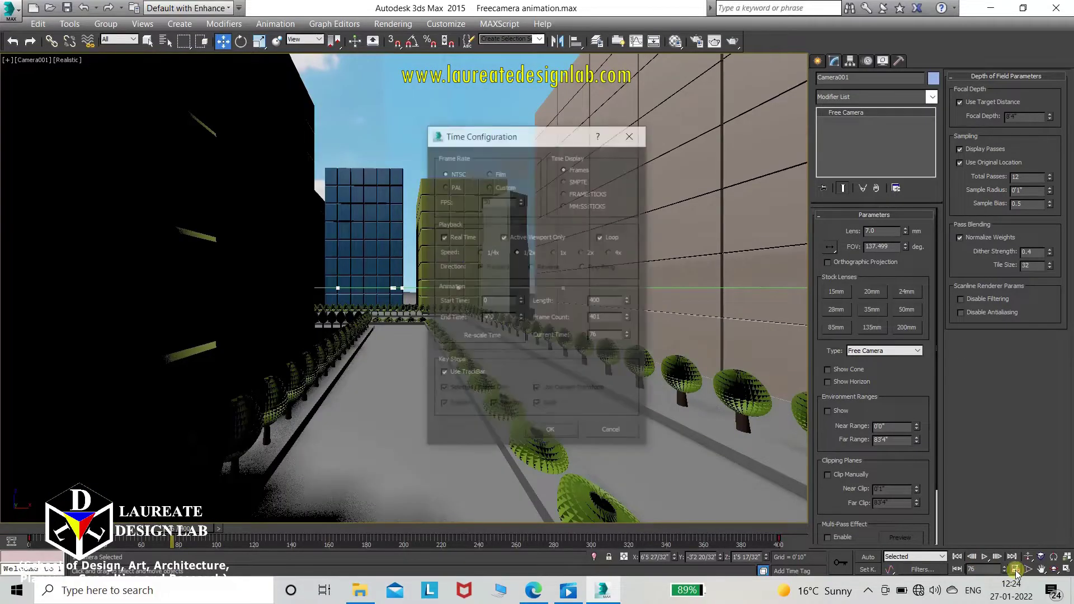
click(514, 332)
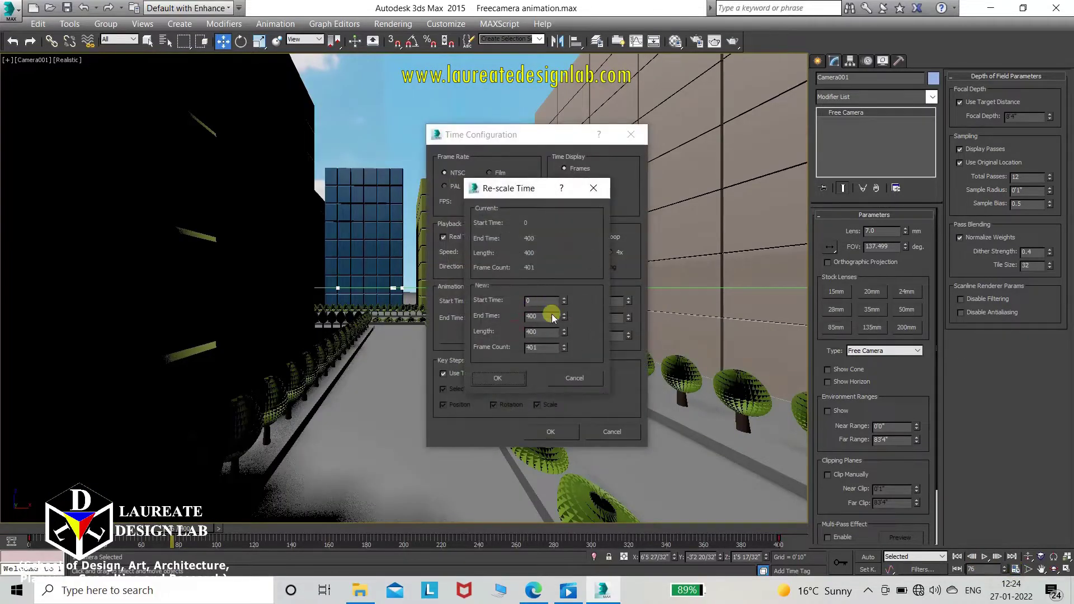
drag(553, 317, 509, 315)
text(00)
click(519, 381)
click(549, 428)
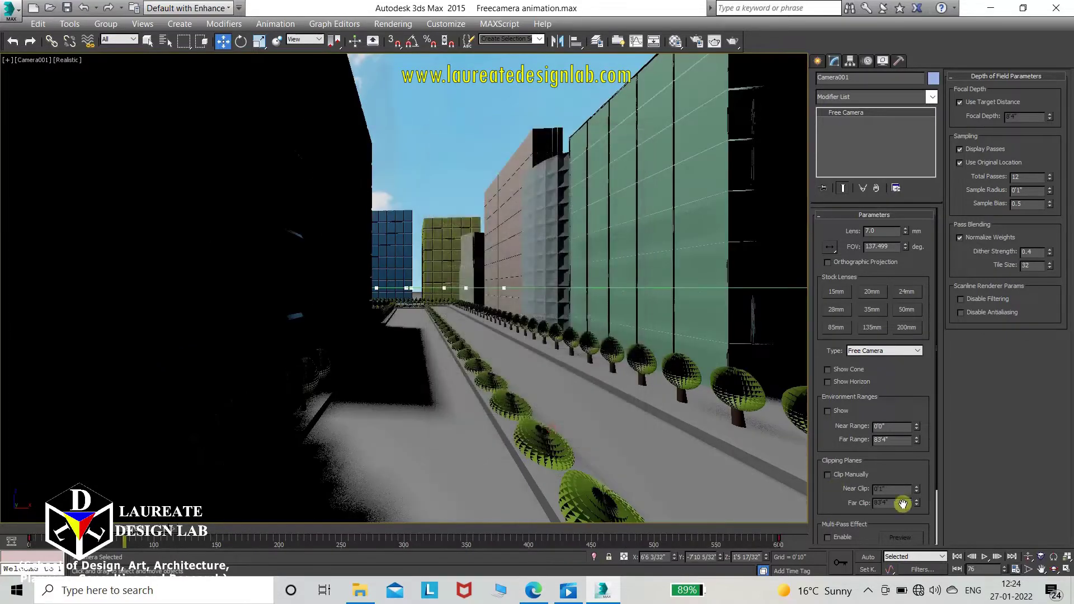
click(987, 556)
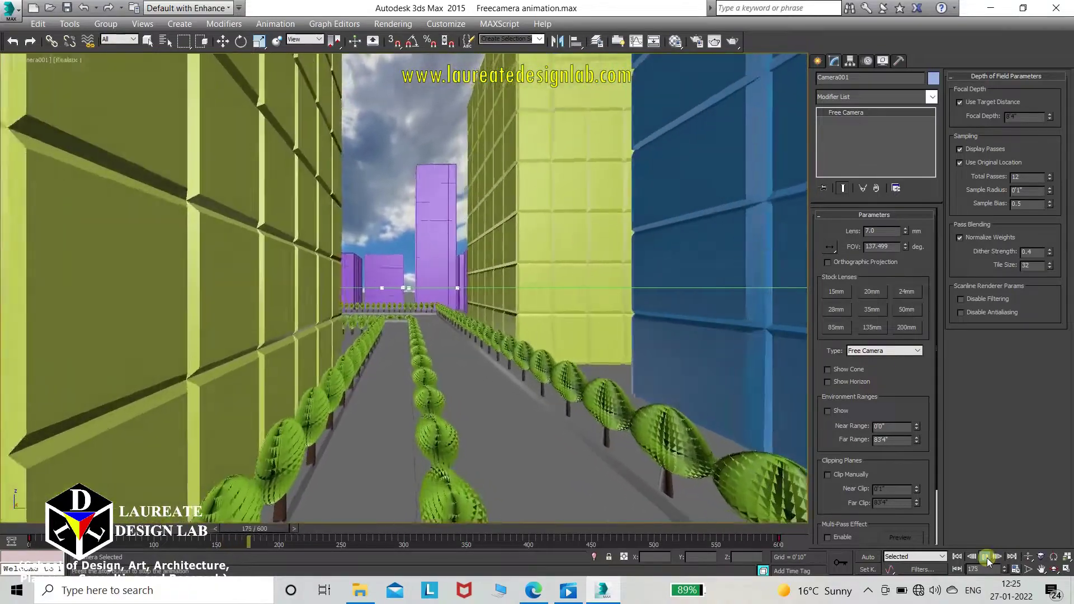
click(988, 563)
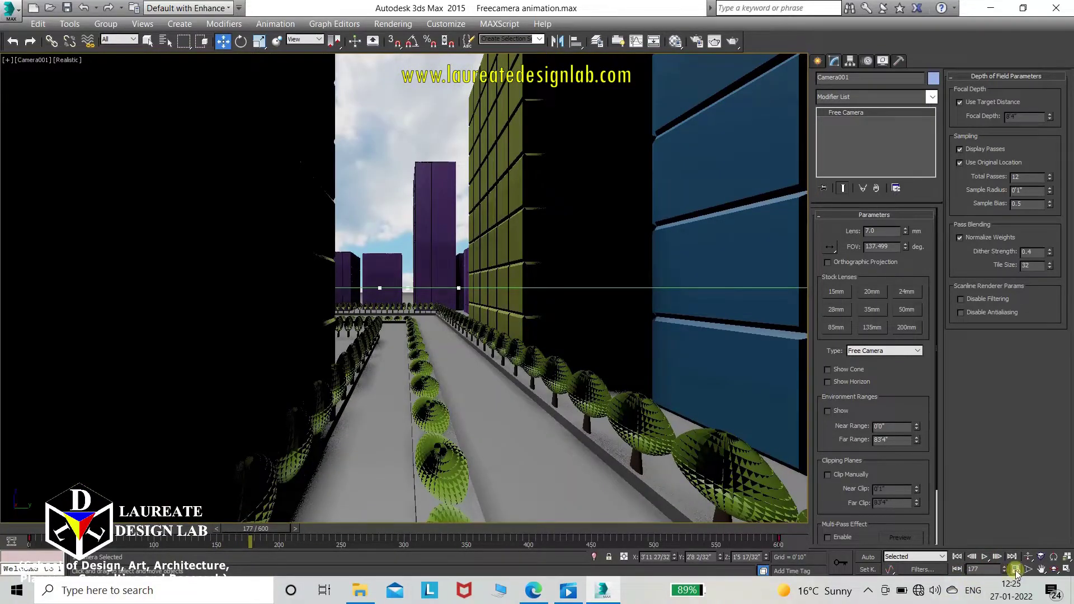
Re-scale the timeline to run to frame 1000 and play the walkthrough
click(1015, 570)
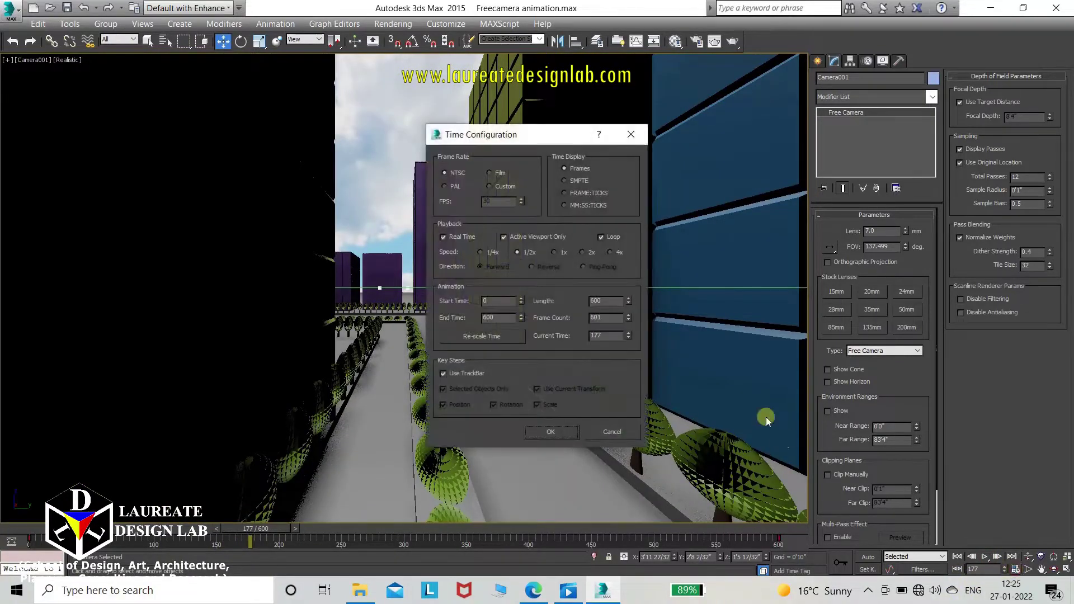
click(514, 339)
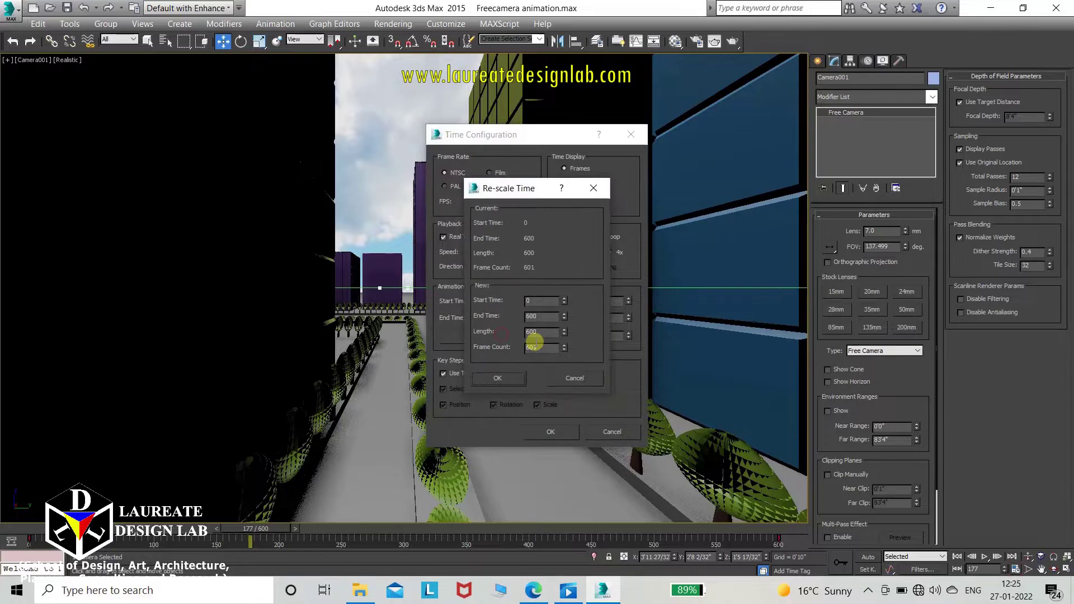
double_click(544, 316)
text(500)
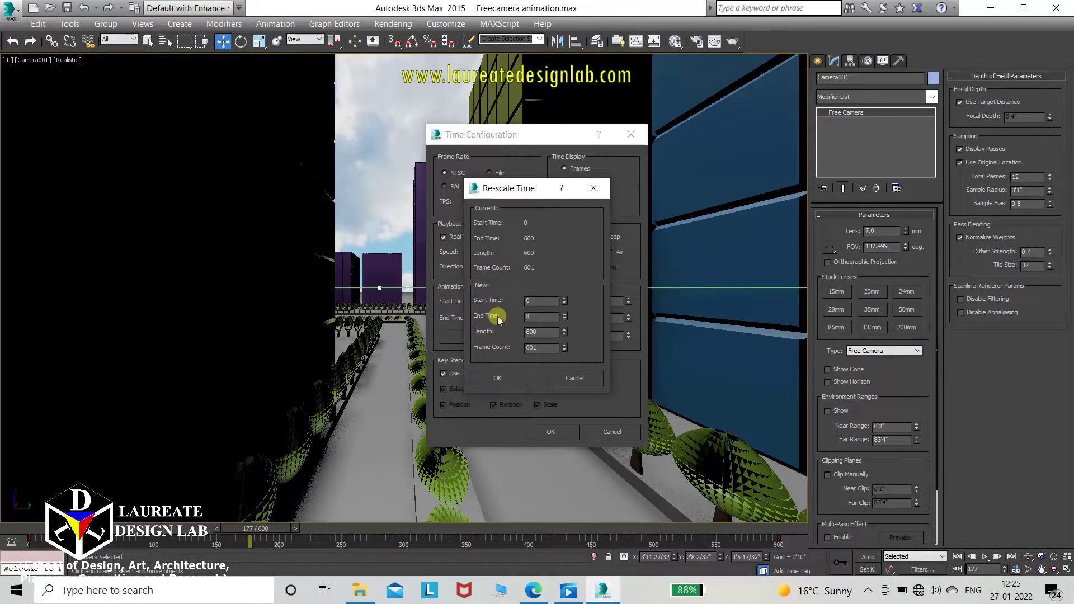
text(00)
click(517, 377)
click(546, 426)
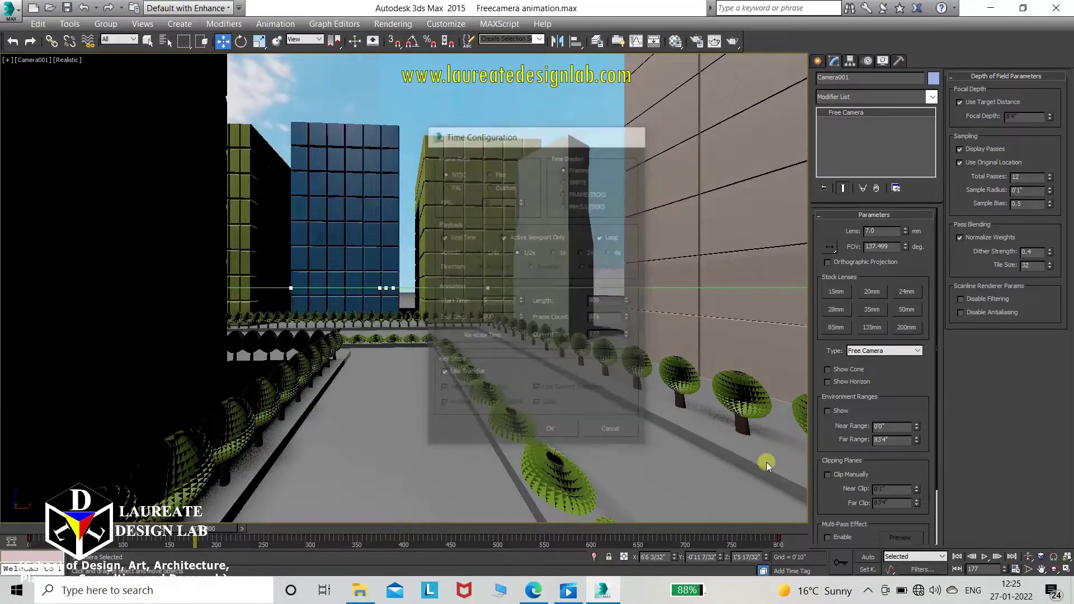
click(985, 556)
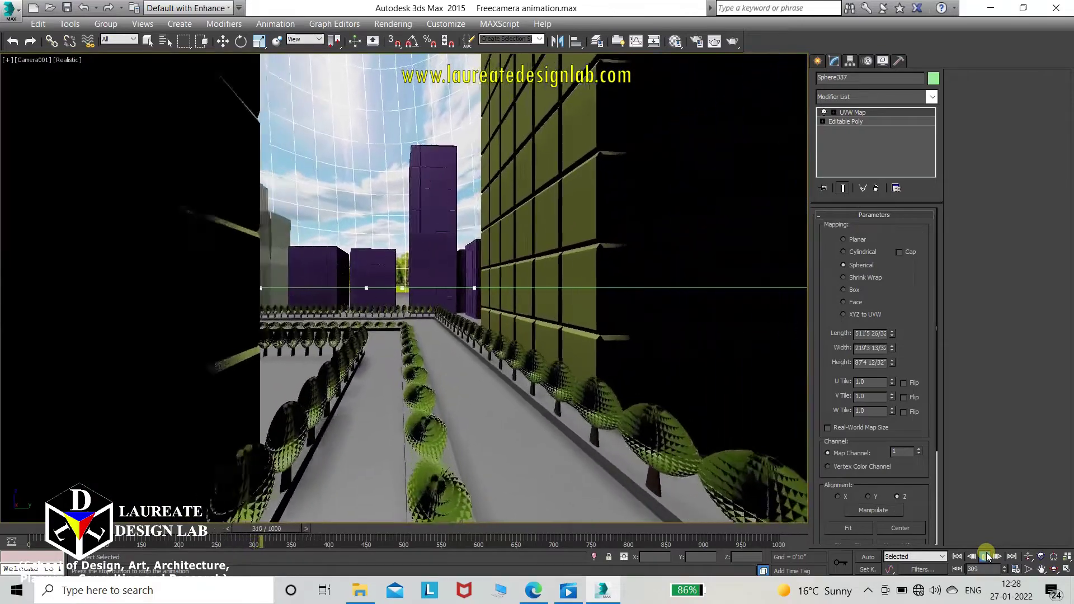
Select PhotometricLight001 by name and set its intensity to 26000 cd
click(987, 555)
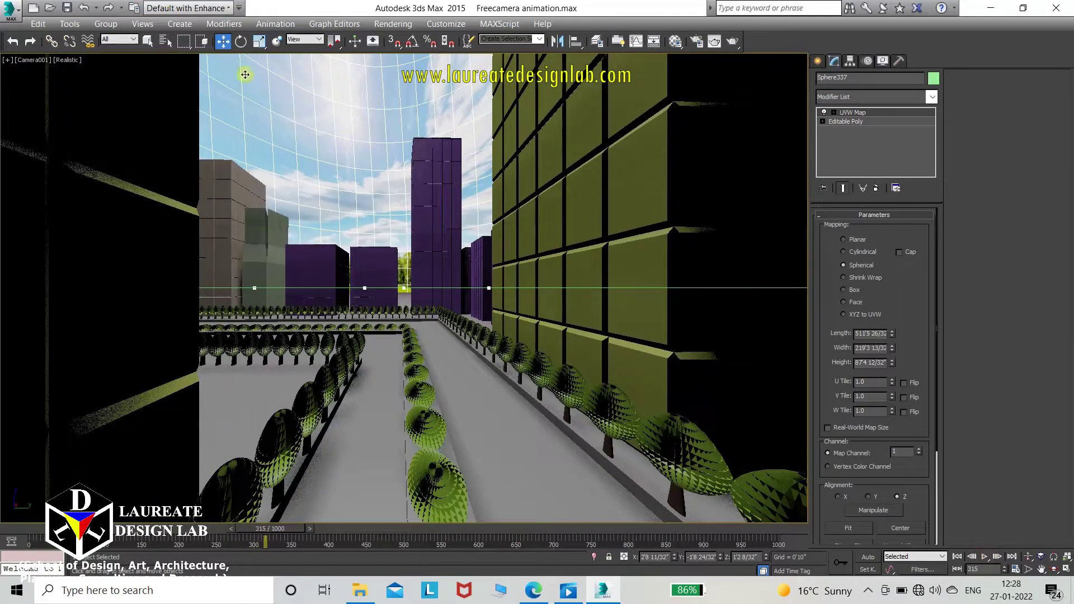
click(165, 41)
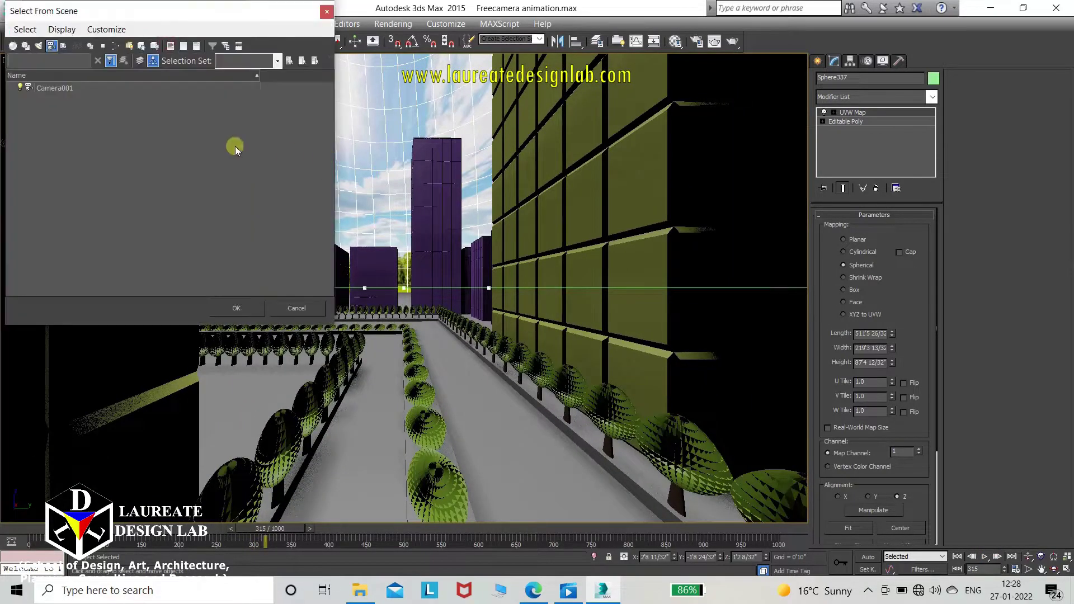
click(38, 45)
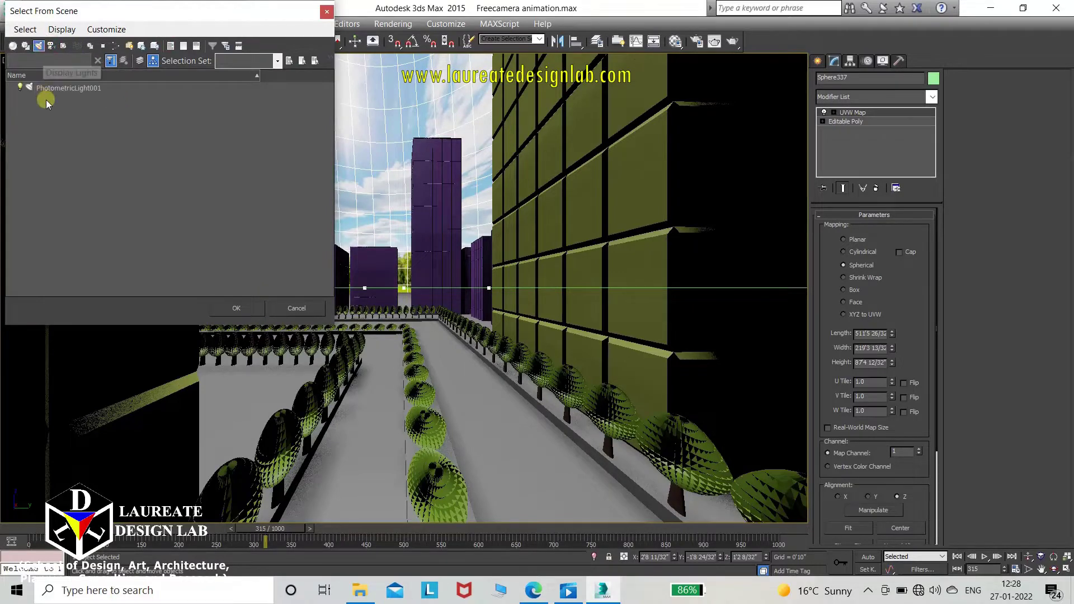
click(59, 88)
double_click(59, 88)
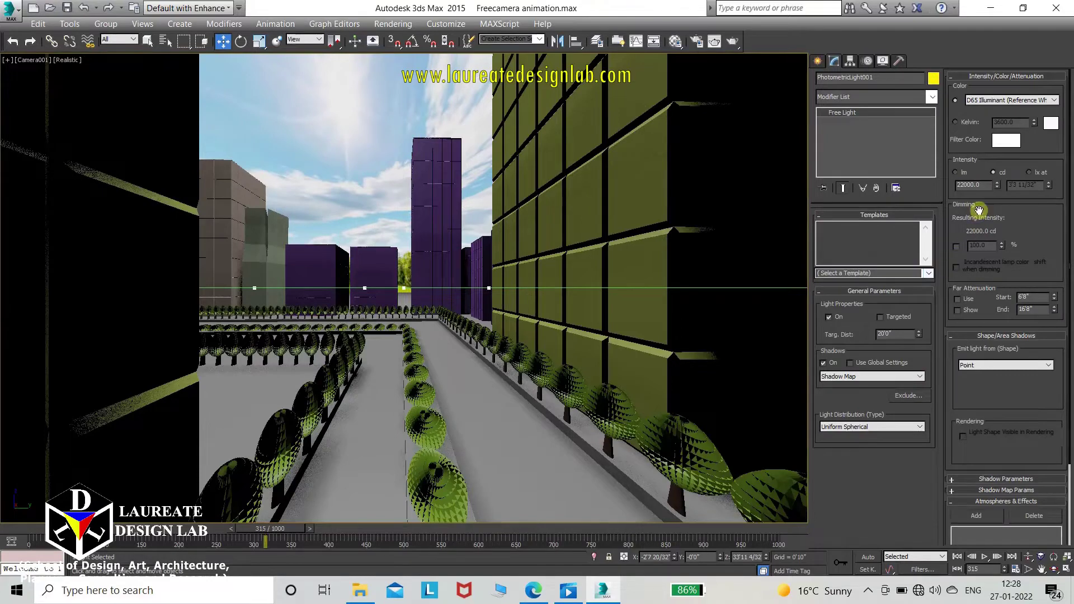
double_click(984, 185)
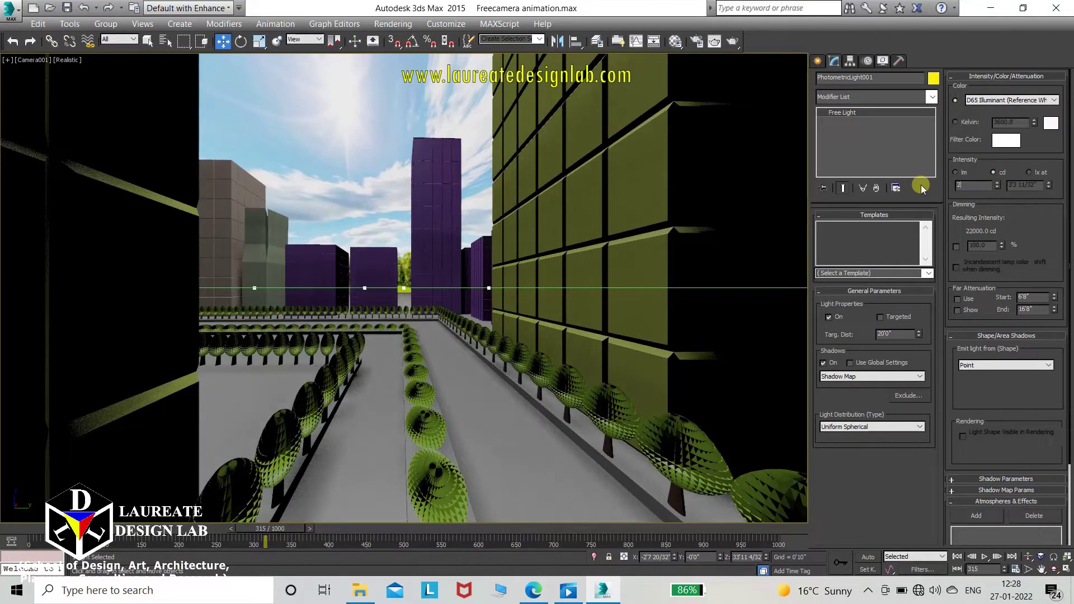
text(500)
key(Return)
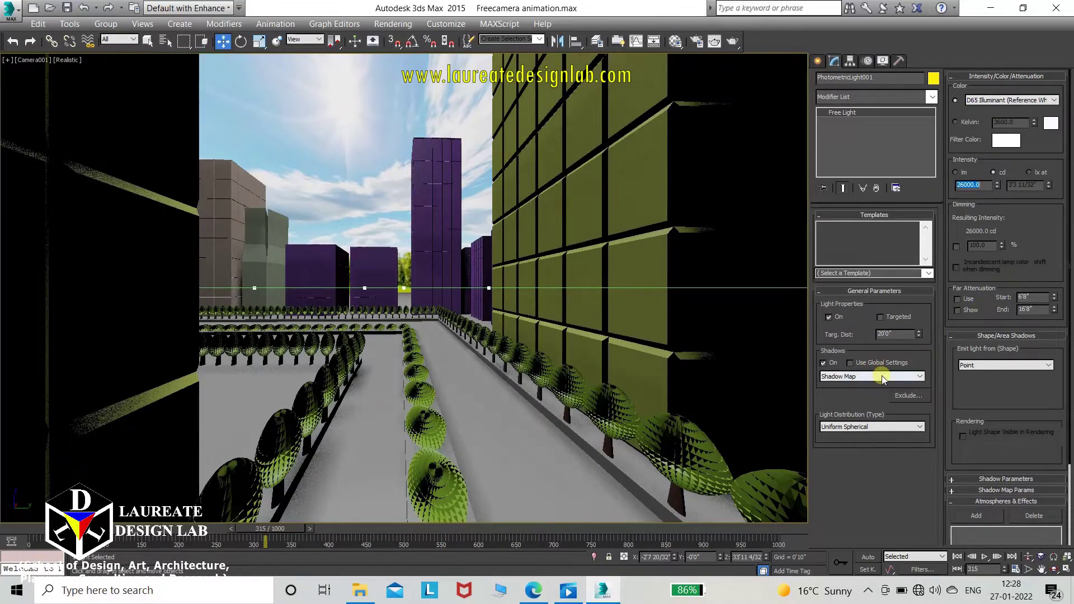
Lower the shadow map bias slightly and preview the walkthrough lighting
click(968, 491)
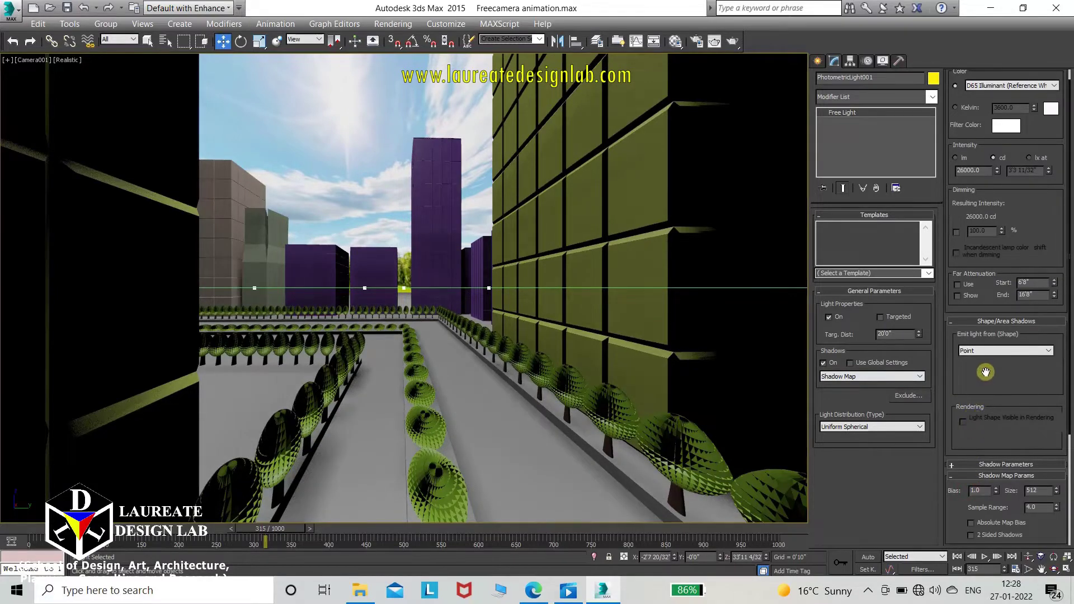
mouse_move(986, 373)
mouse_down()
mouse_move(993, 278)
mouse_move(979, 244)
mouse_up()
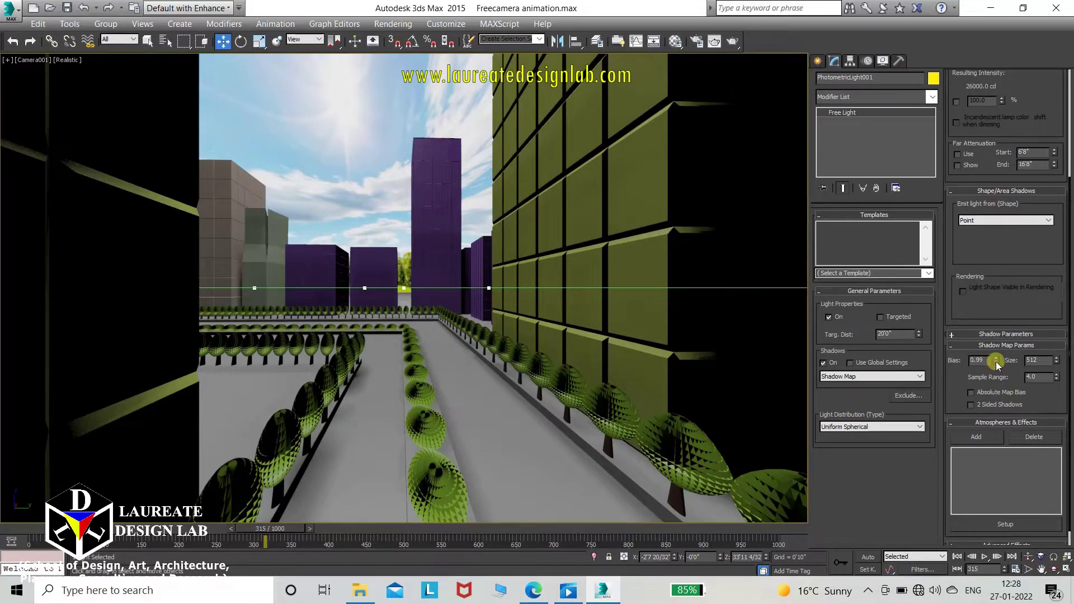
click(997, 363)
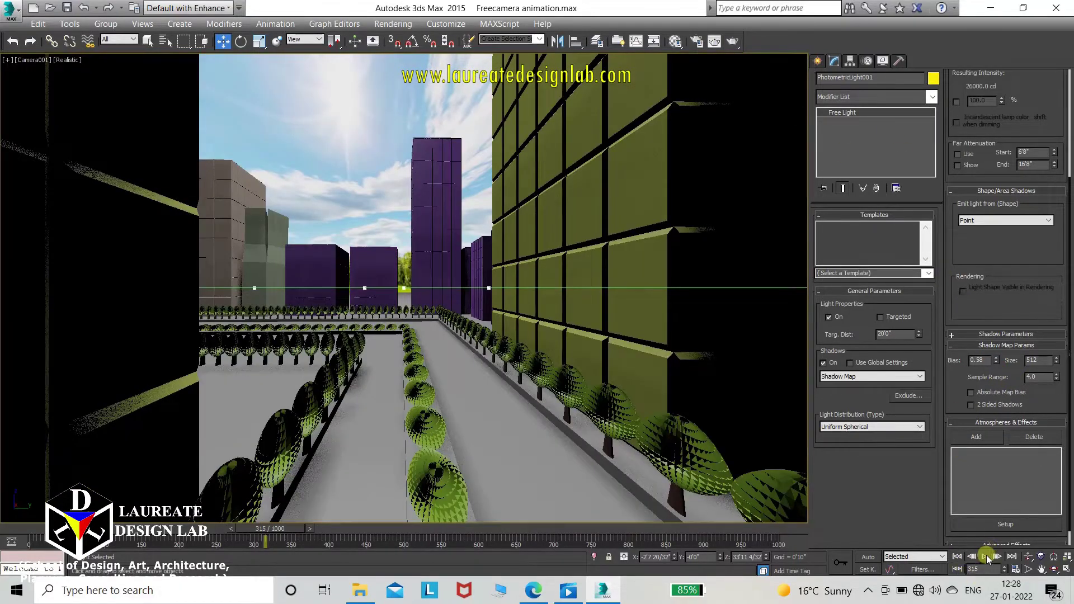
click(985, 557)
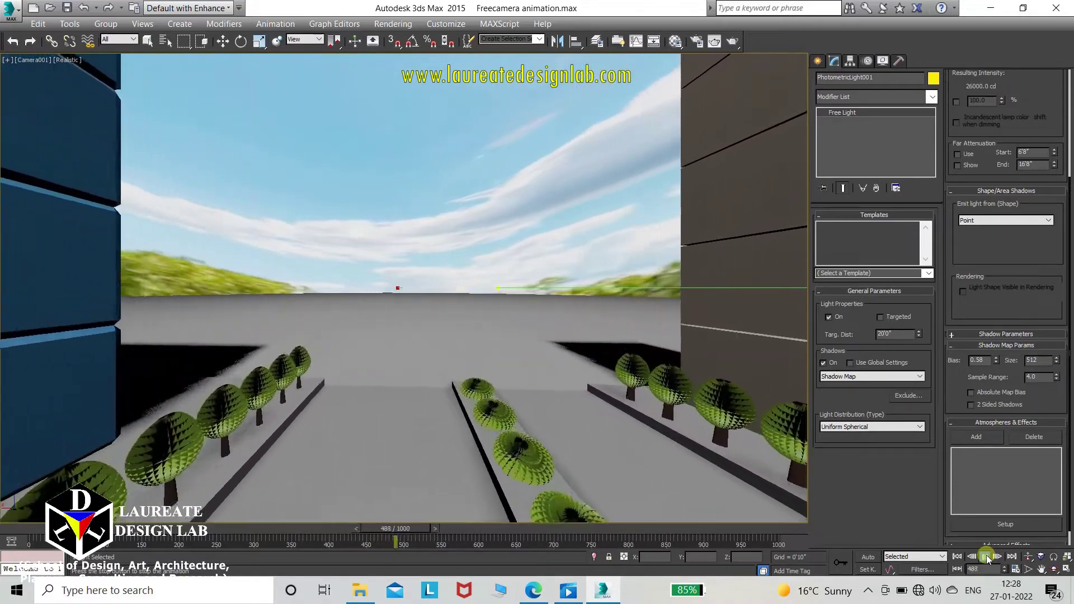
click(988, 558)
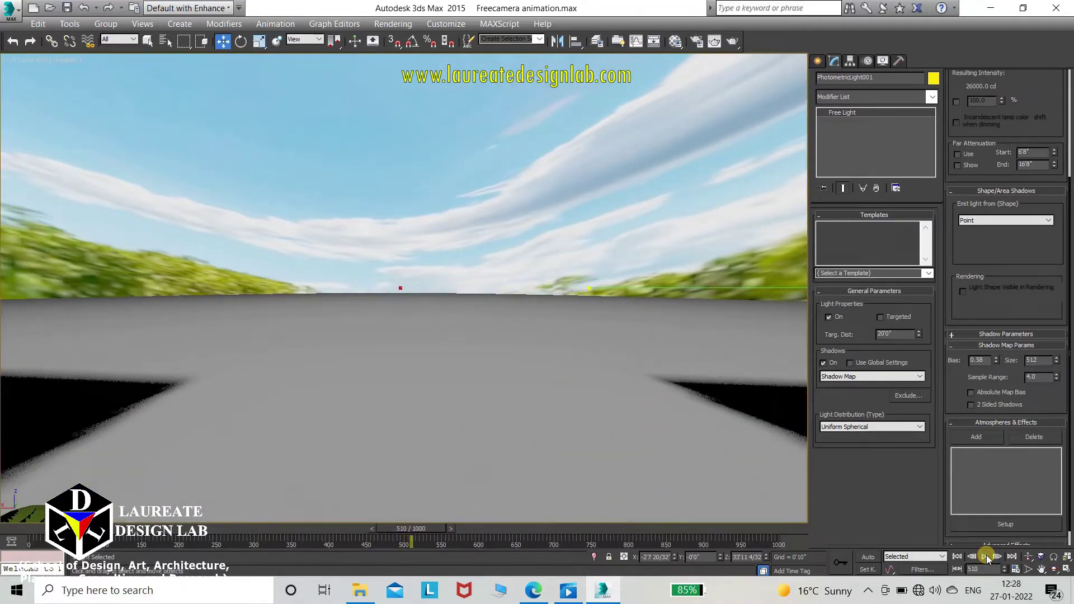
Set shadow map sample range 3.2, size below 500 and bias 0.28, then preview the walkthrough
click(997, 361)
drag(998, 361, 999, 370)
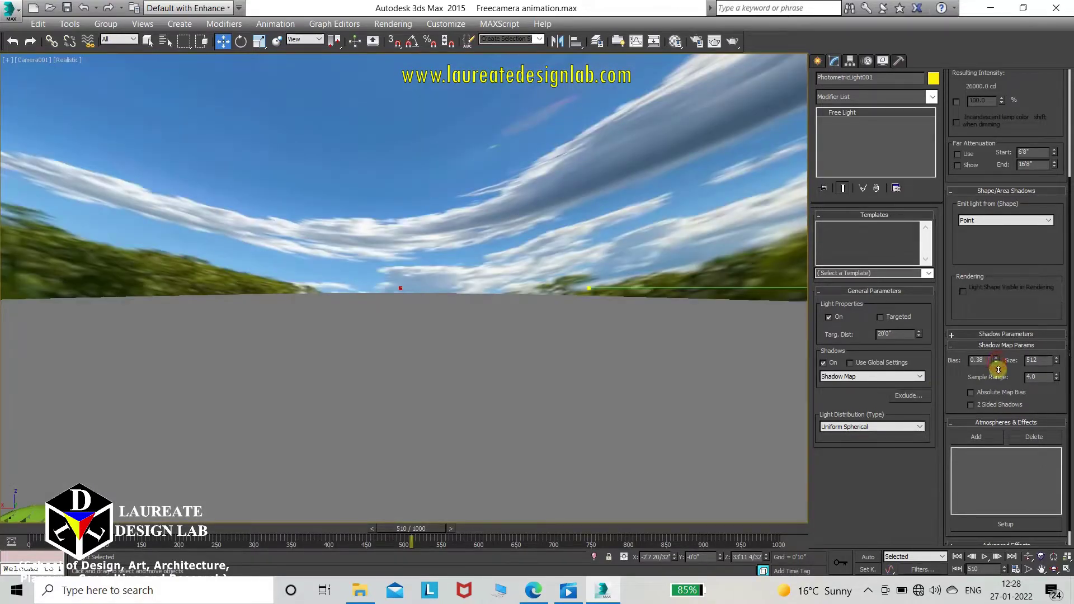
click(1057, 378)
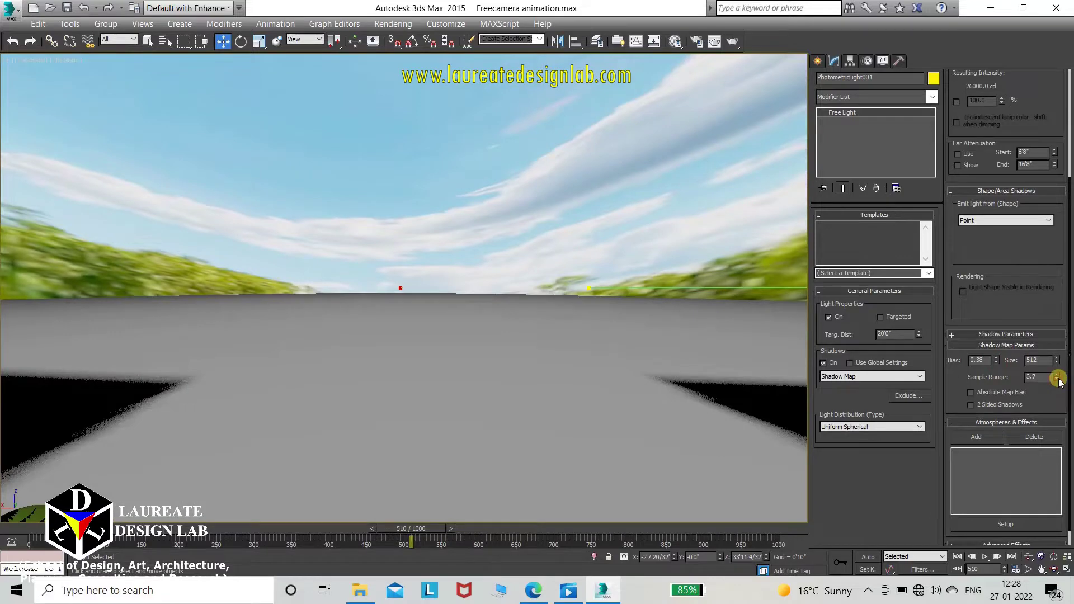
click(1058, 381)
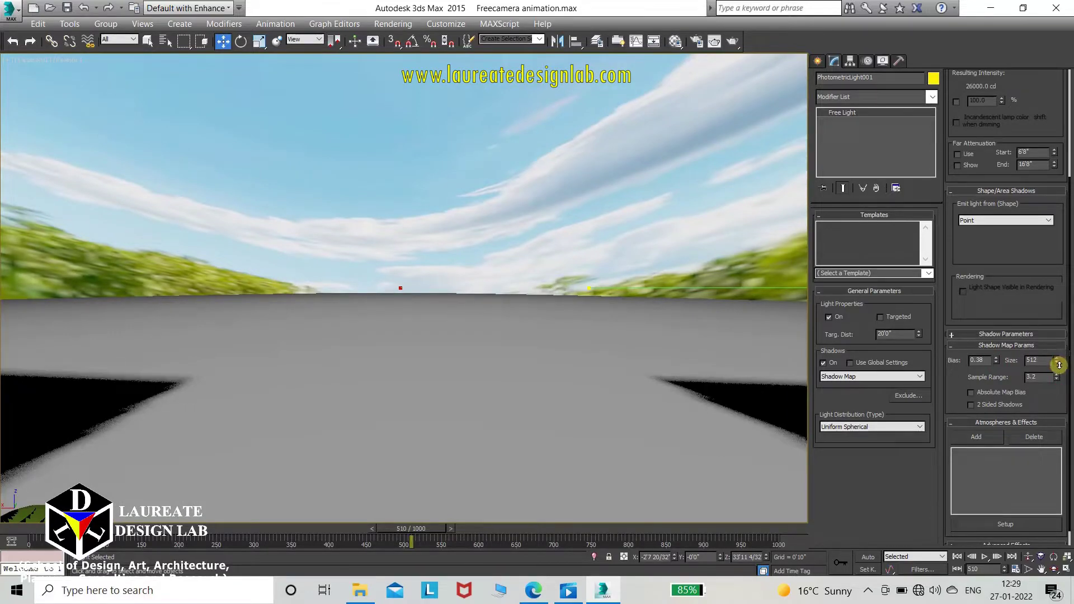
drag(1059, 365, 1062, 346)
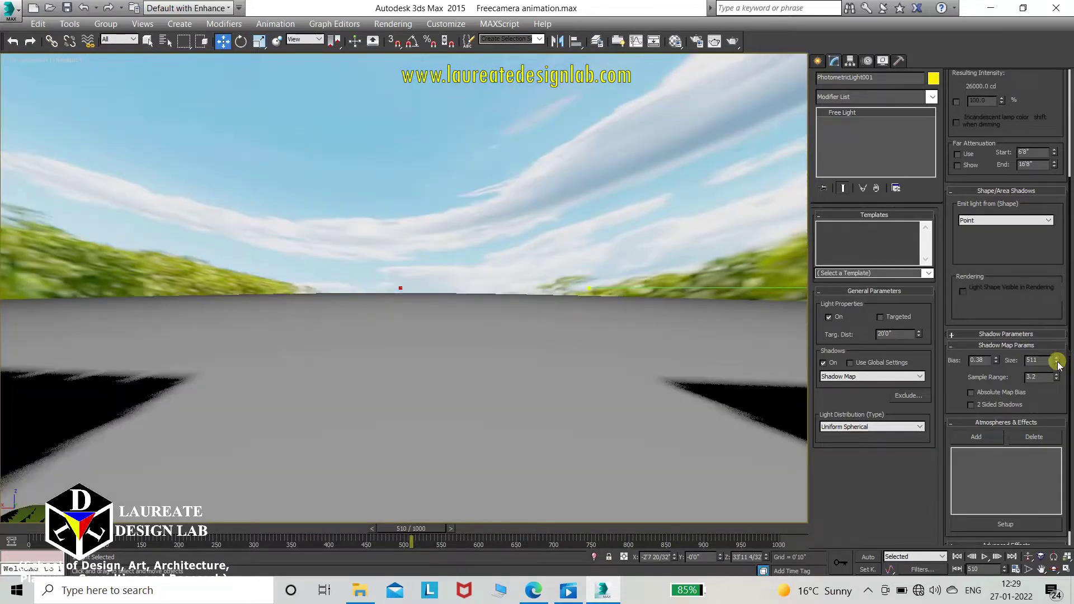
drag(1059, 366, 1058, 361)
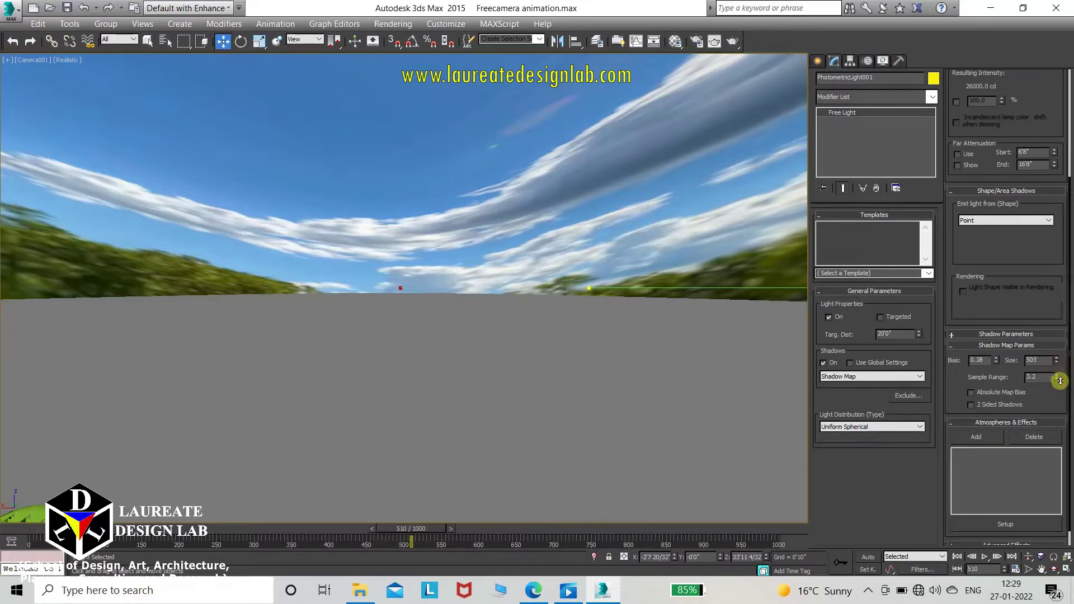
drag(1063, 417, 1064, 498)
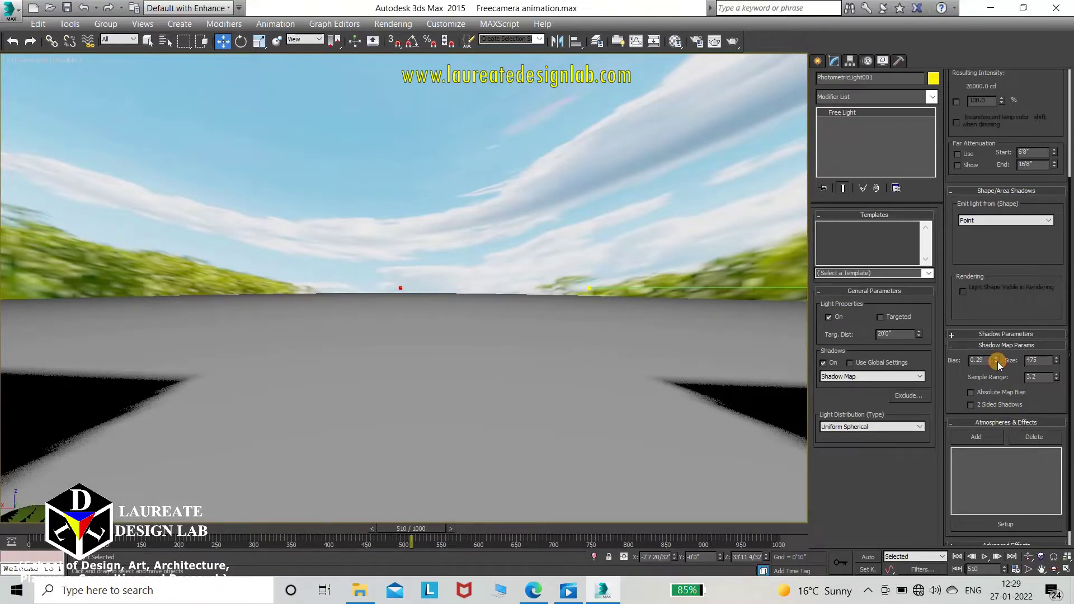
click(999, 361)
click(985, 558)
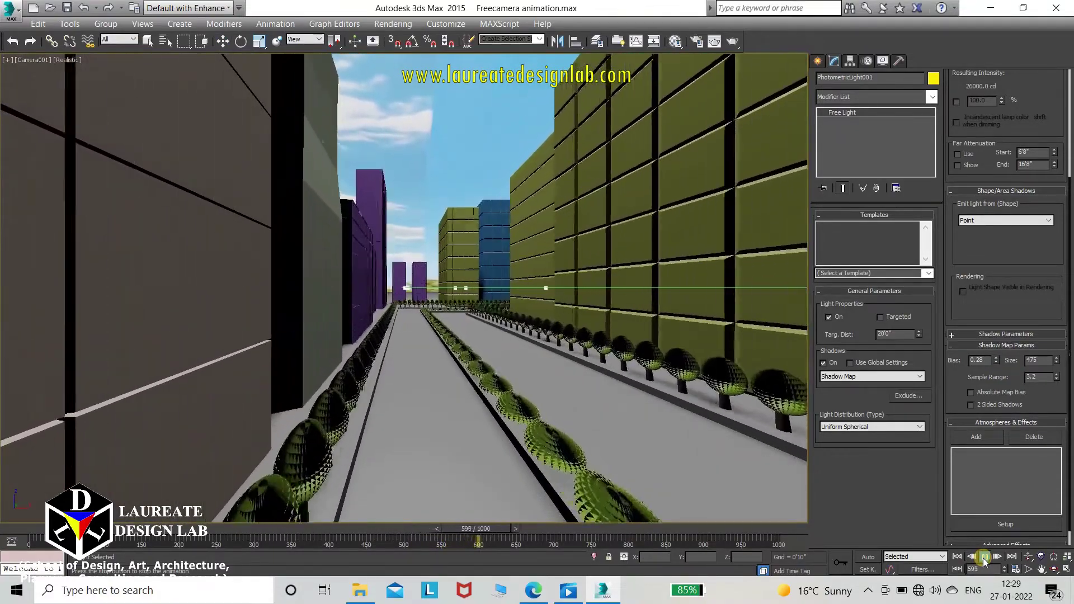
click(985, 557)
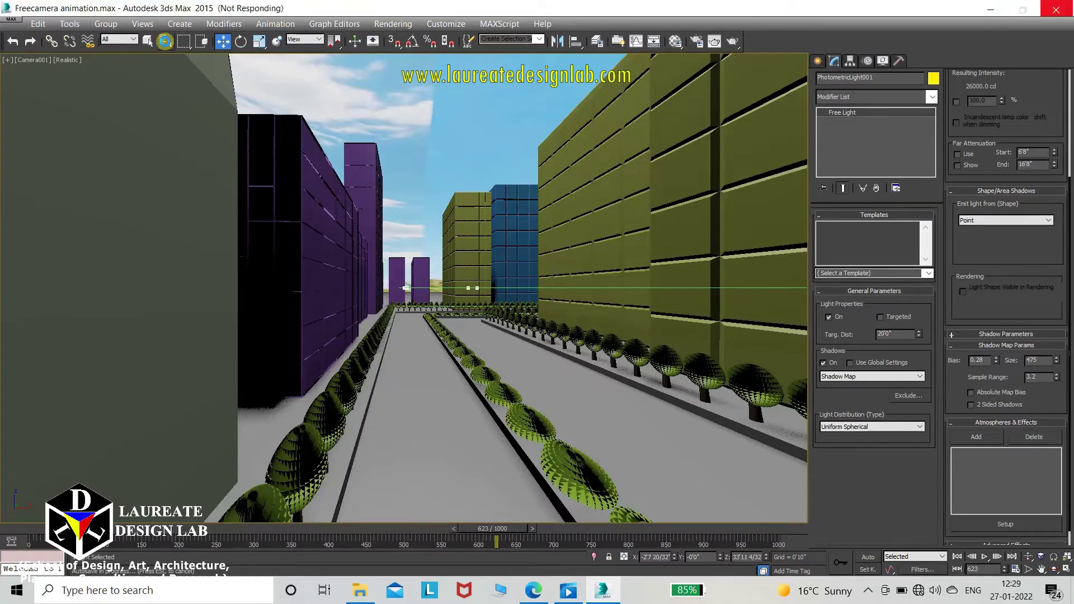
Select PhotometricLight001 from the scene list filtered to lights only
click(164, 42)
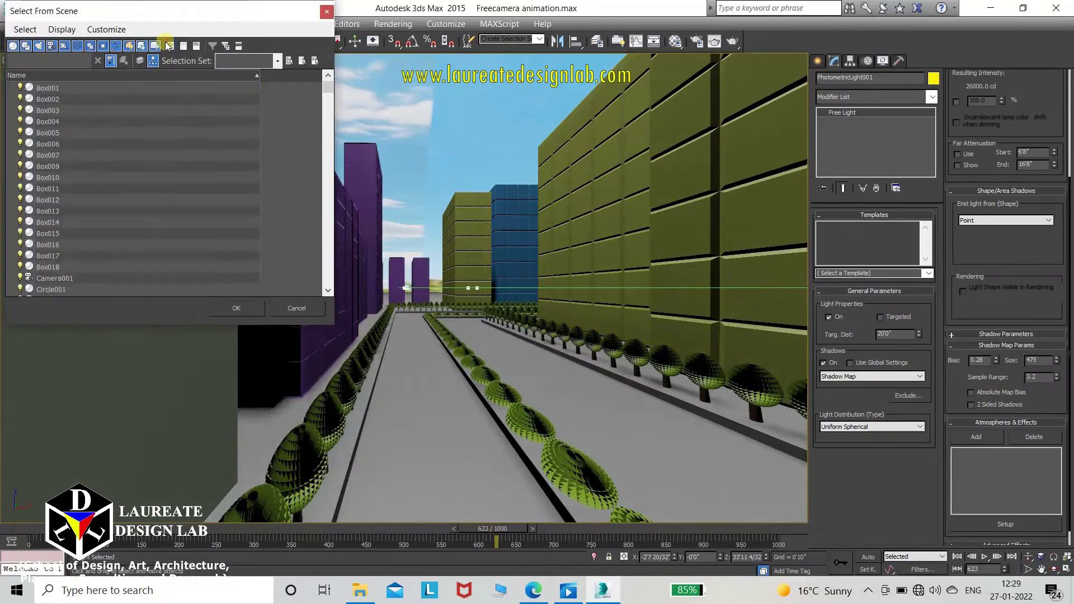
click(184, 45)
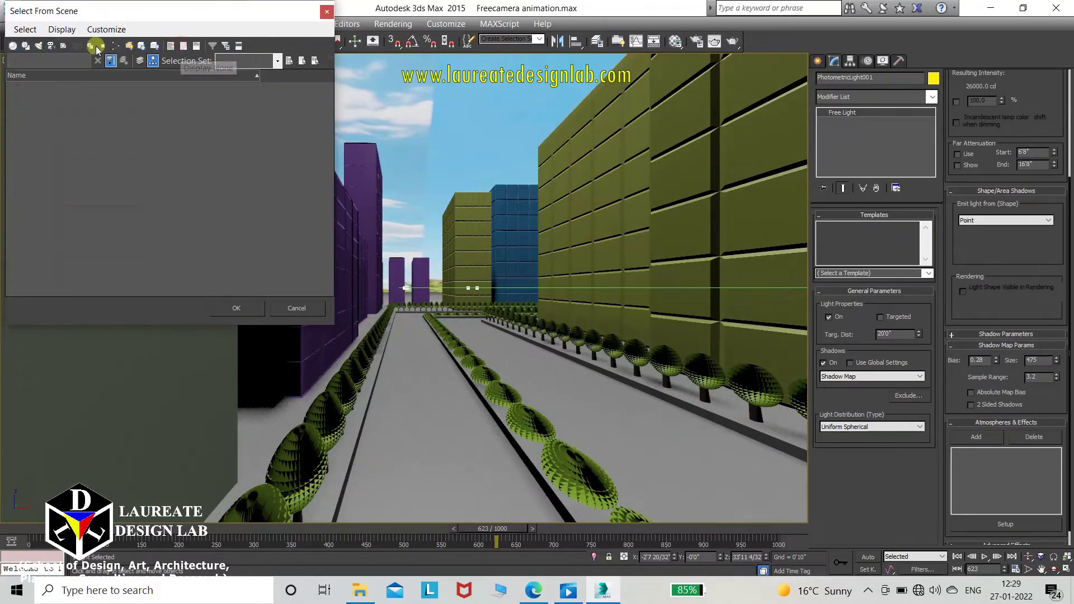
click(45, 48)
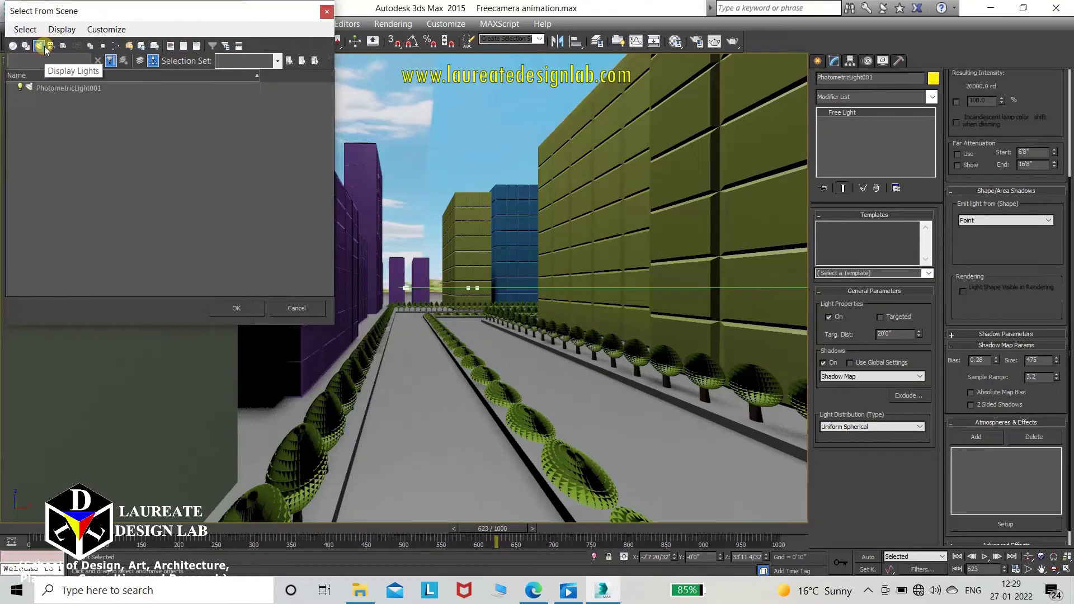
double_click(84, 88)
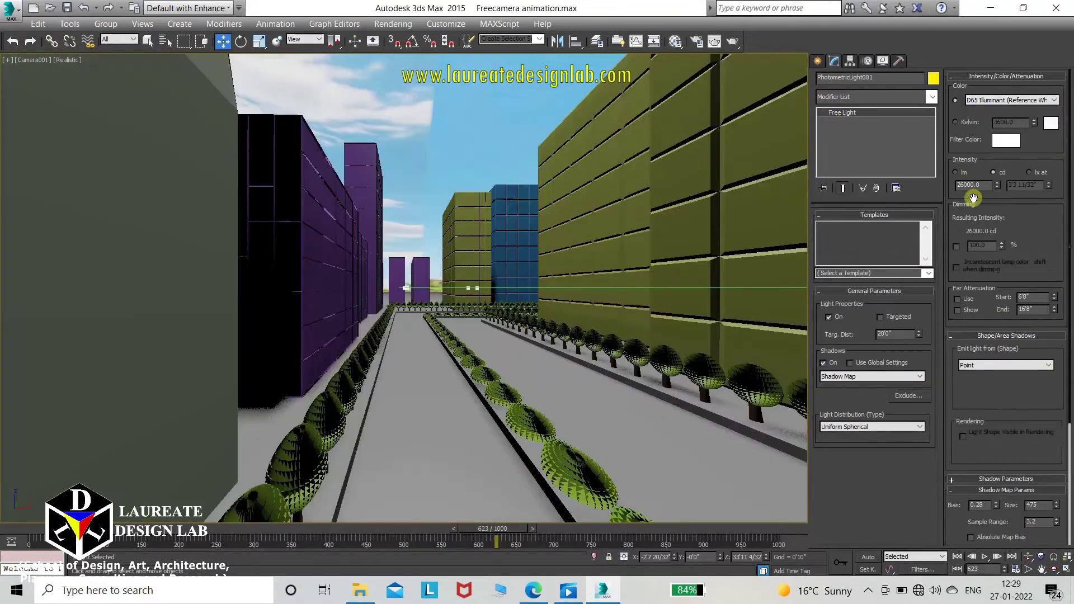
Raise the light's intensity to 40000 cd and play the walkthrough
double_click(982, 185)
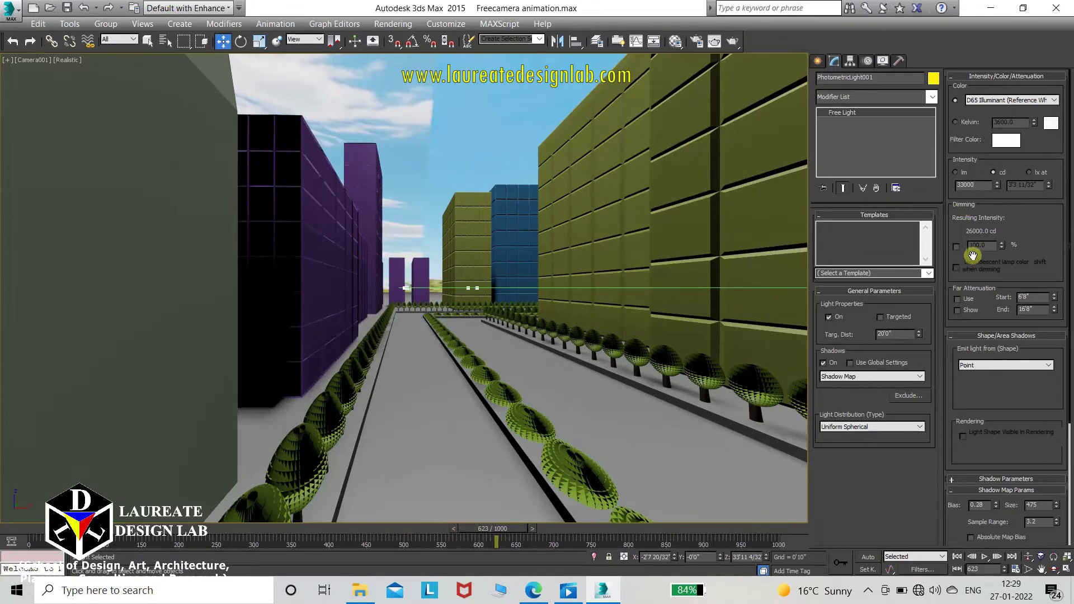
key(Return)
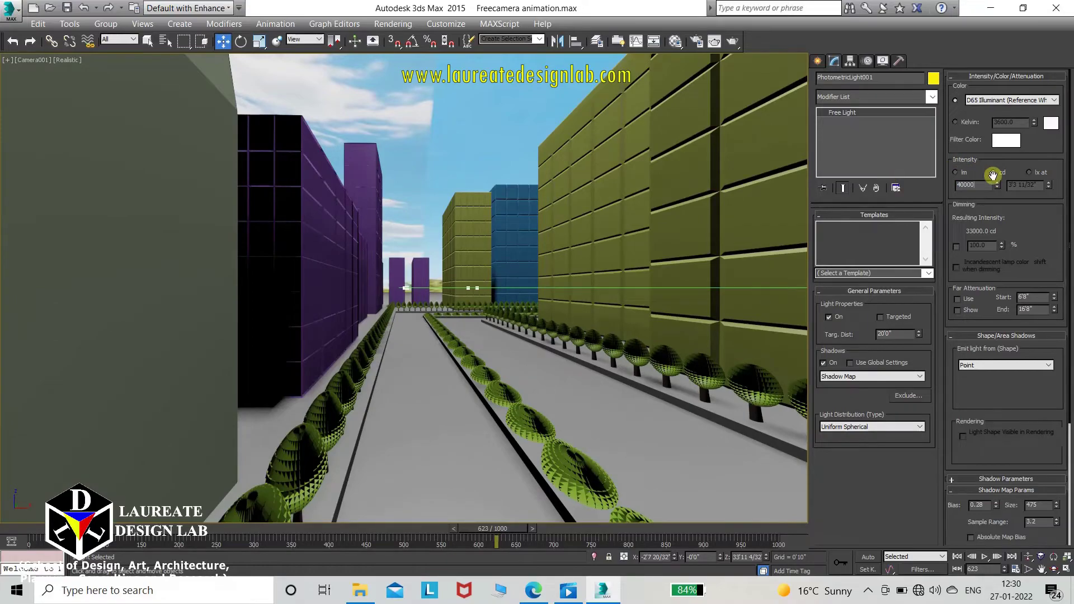
key(Return)
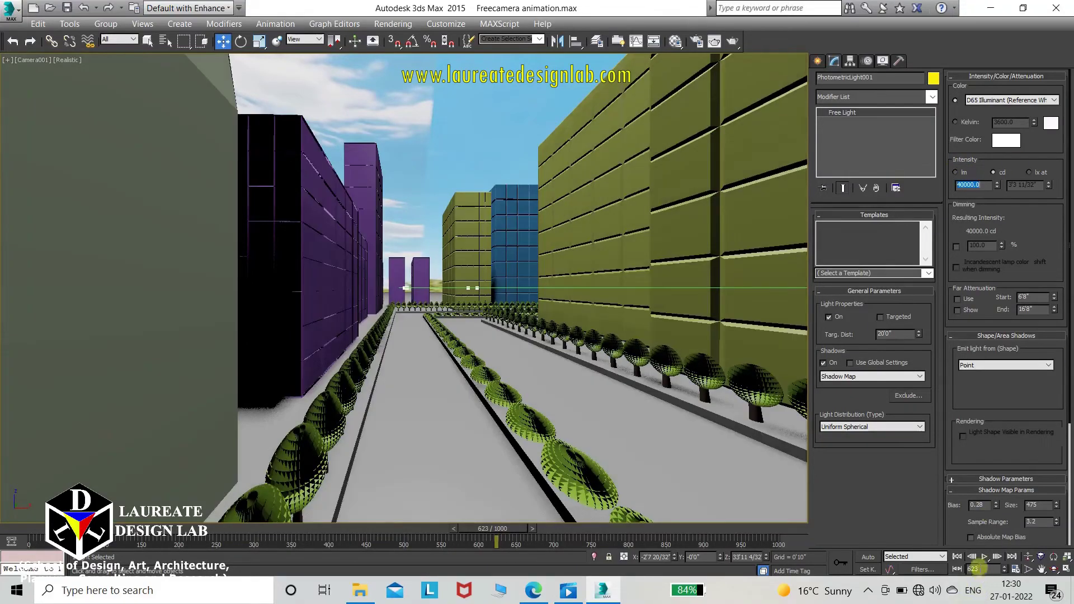
click(985, 556)
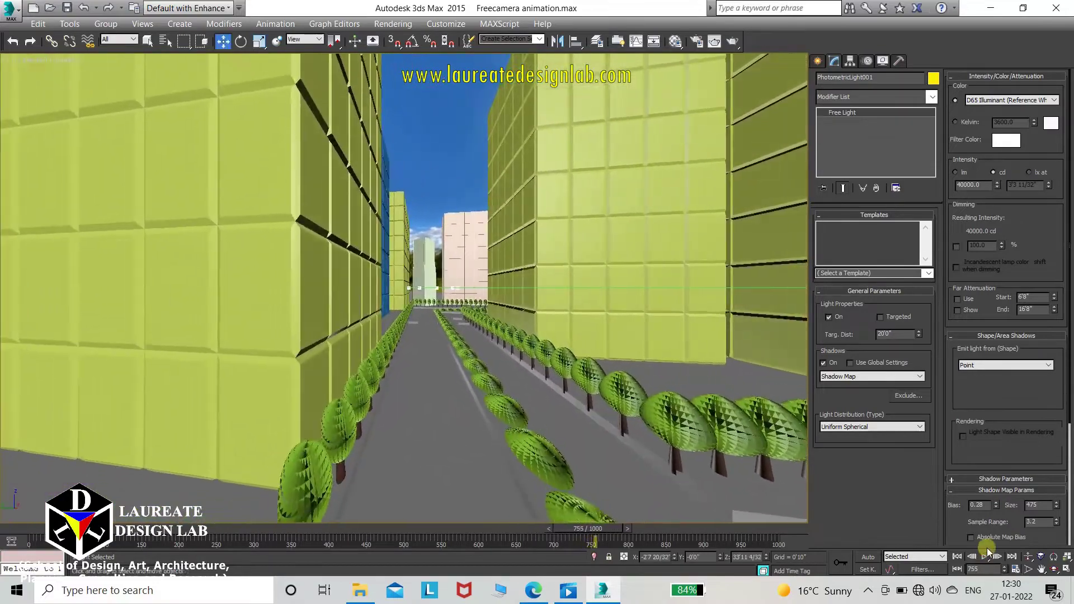
Set the shadow map bias to 1.0, then nudge it slightly higher
click(985, 557)
click(985, 505)
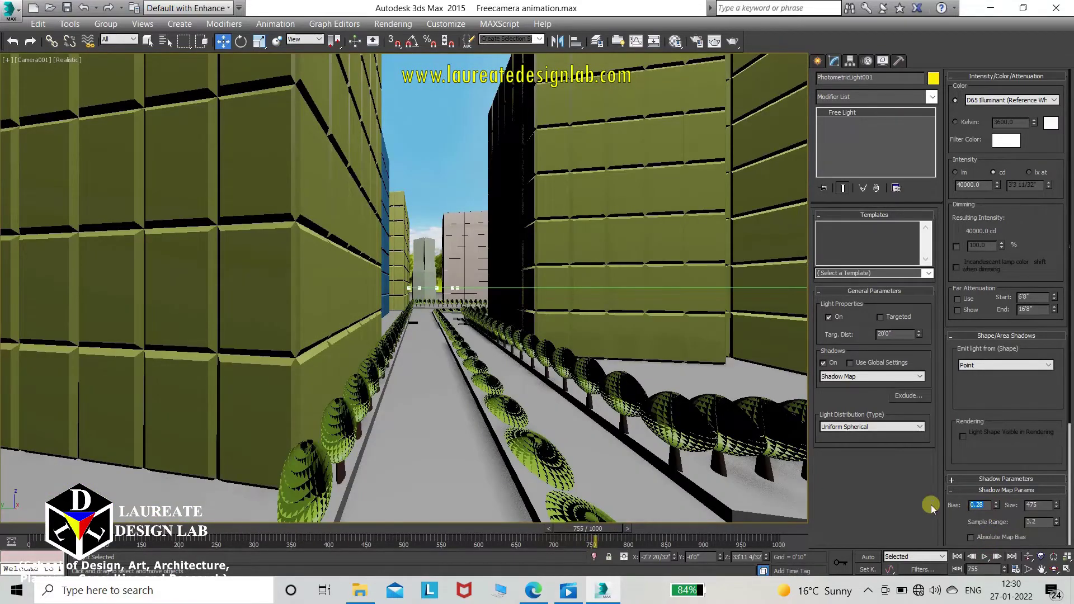
text(1)
key(Return)
drag(998, 507, 1001, 484)
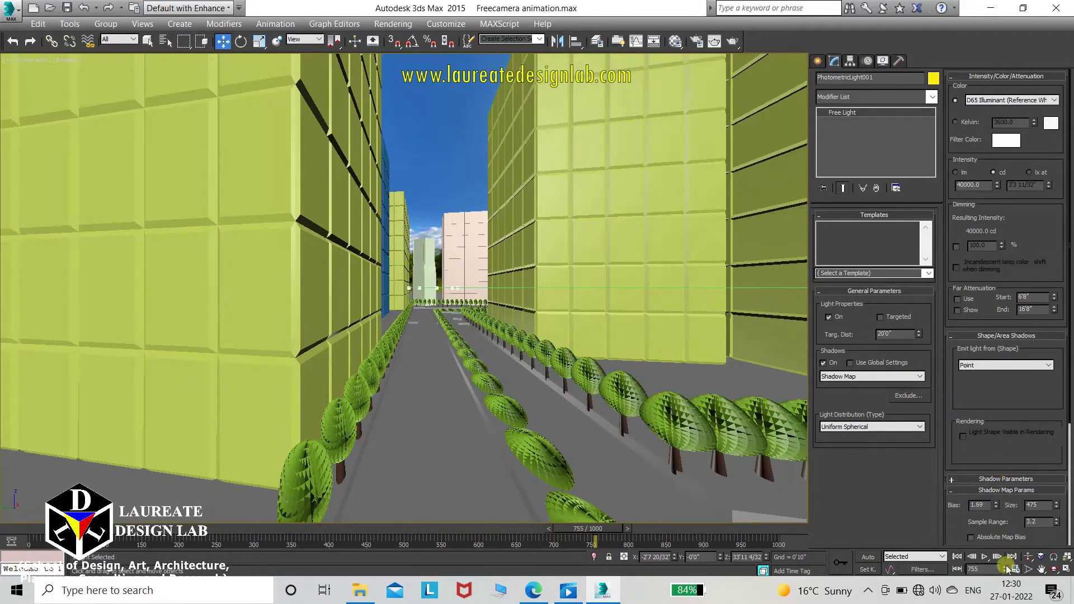
Raise the shadow bias further, previewing the walkthrough before and after
click(985, 557)
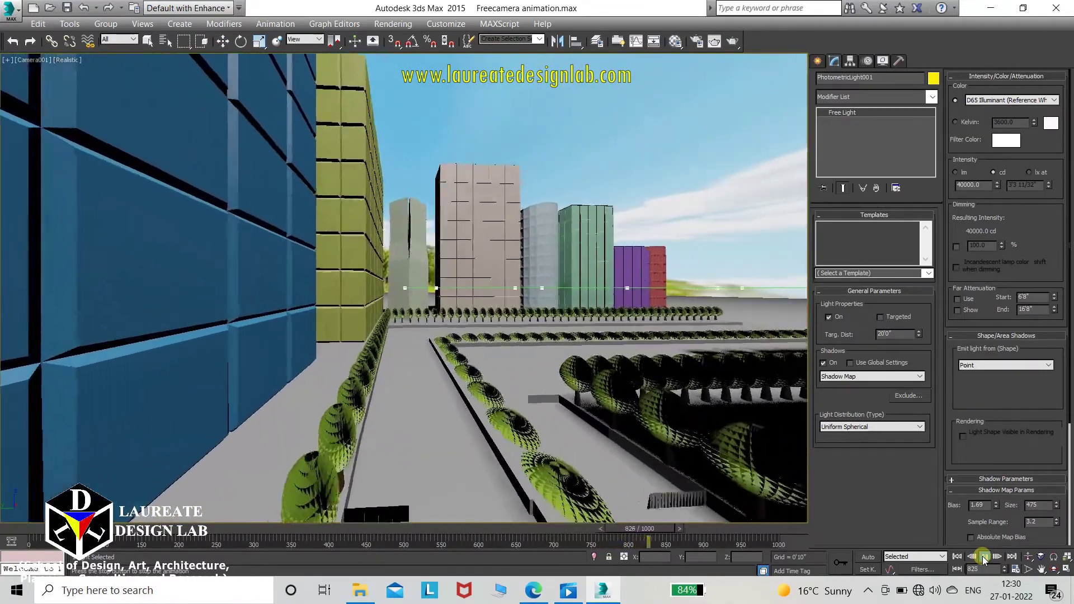
click(984, 558)
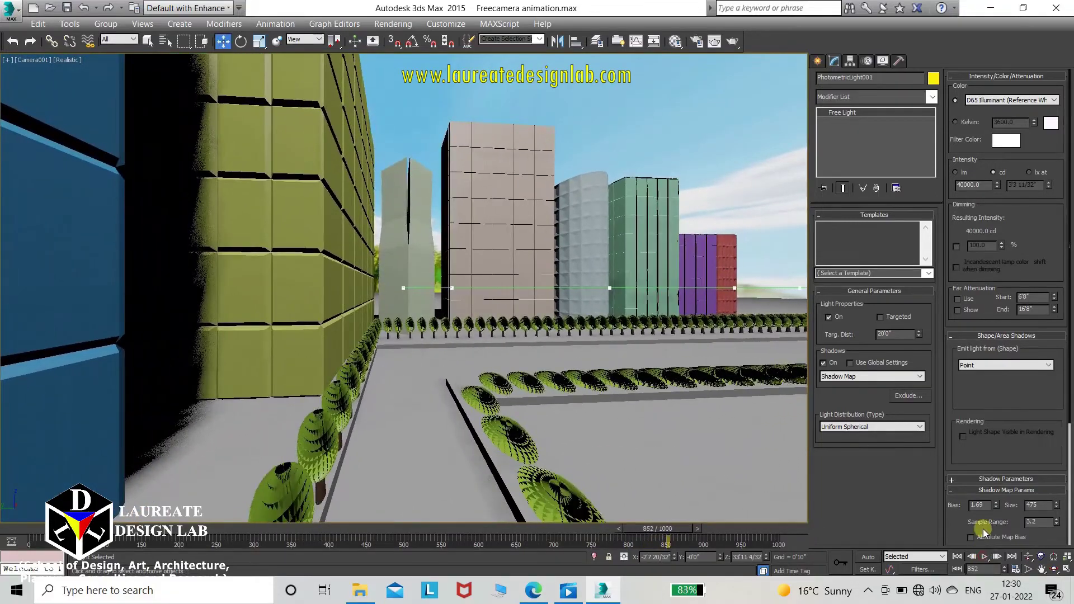
drag(998, 505, 998, 492)
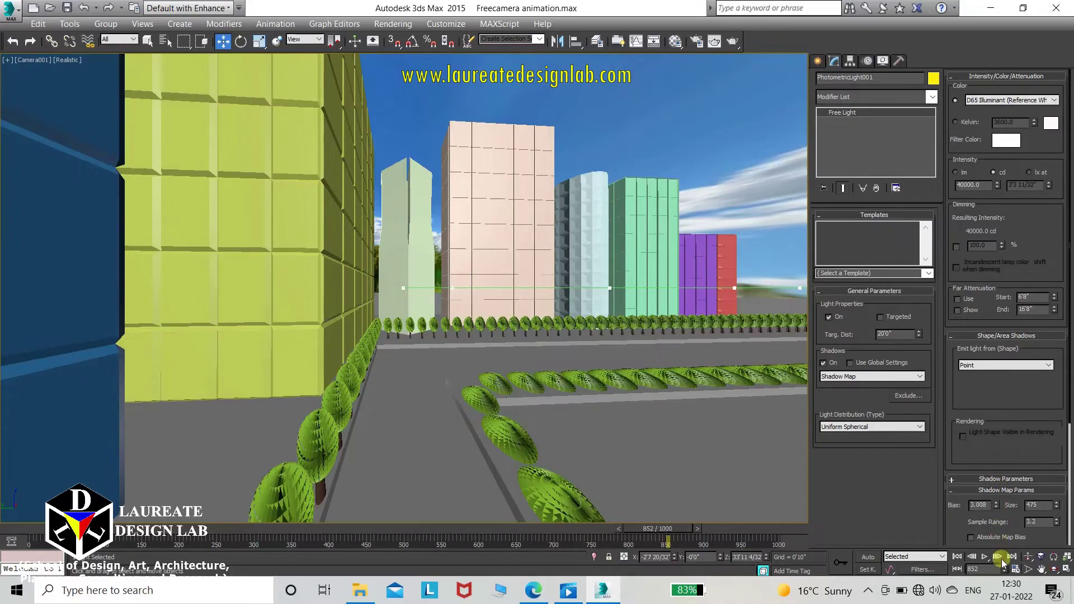
click(985, 558)
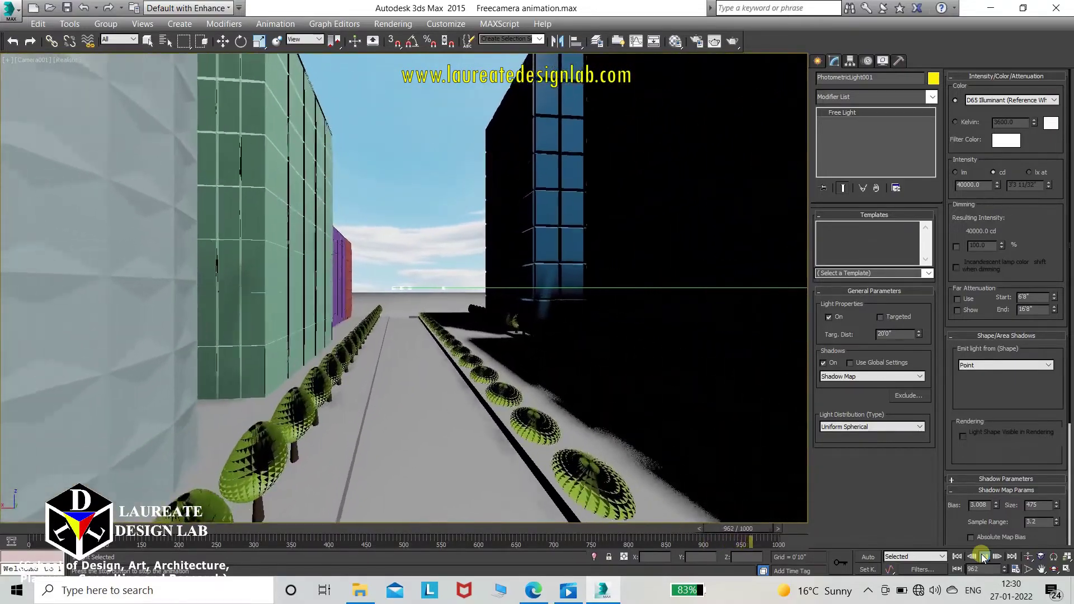
click(983, 558)
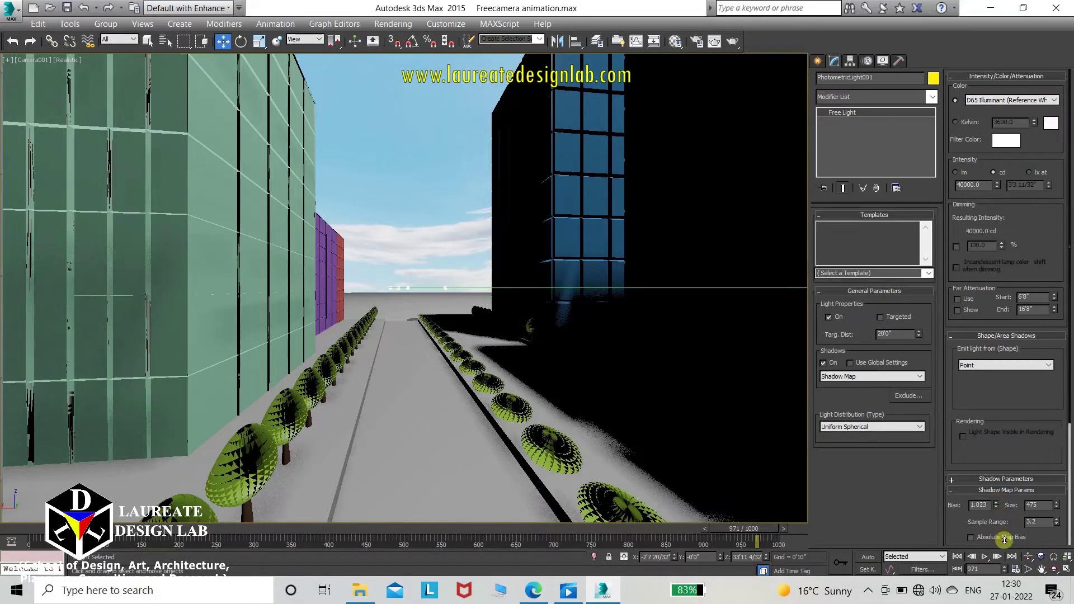
Try shadow bias values 3.82 and 0, settle on 8.3, and replay the walkthrough
double_click(979, 505)
text(3.82)
key(Return)
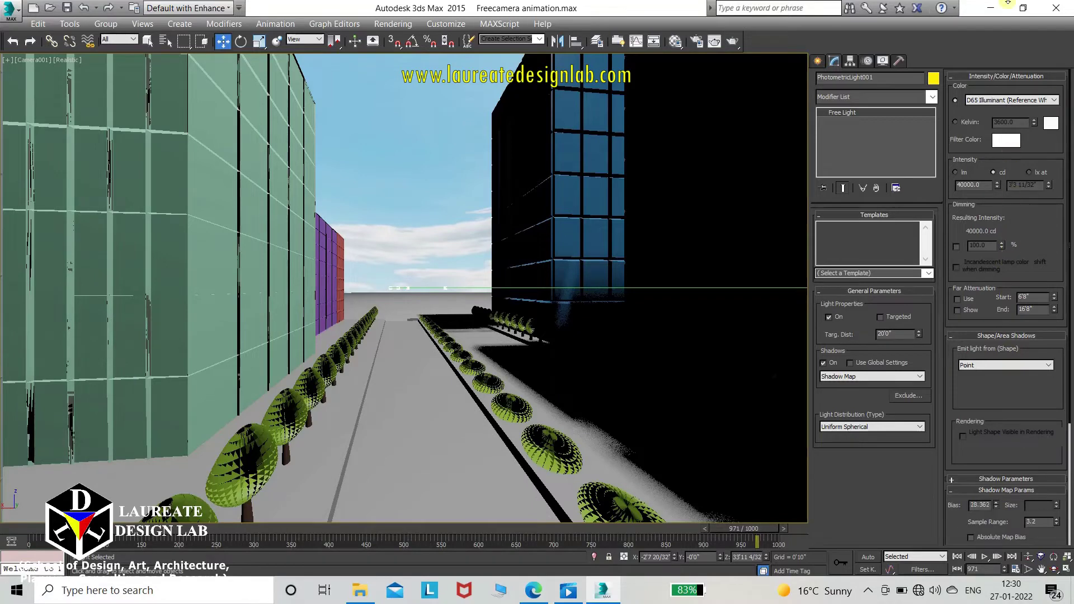
text(0)
key(Return)
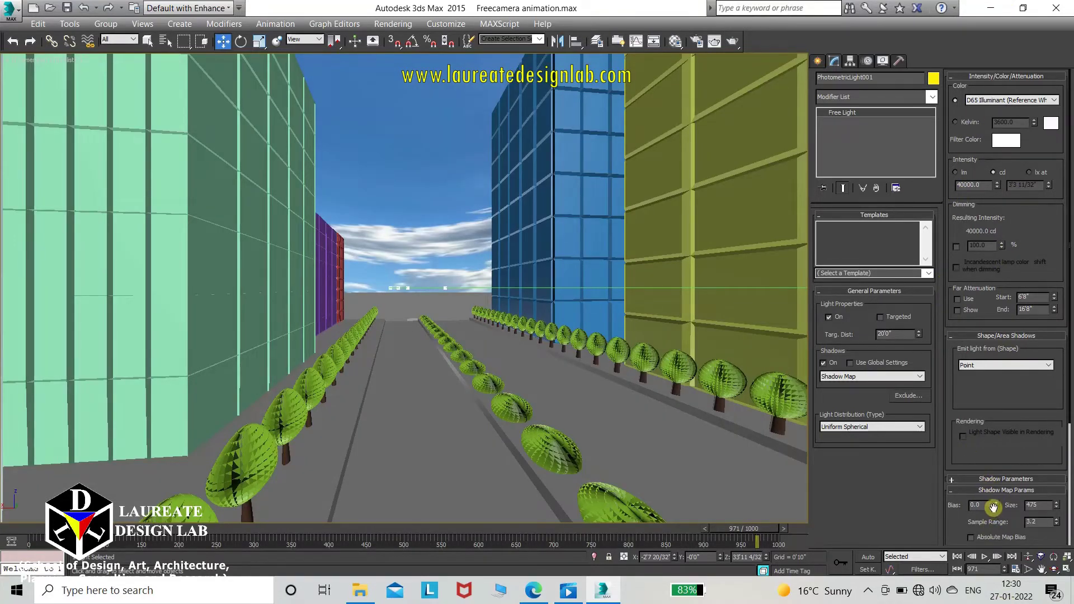
drag(995, 507, 997, 485)
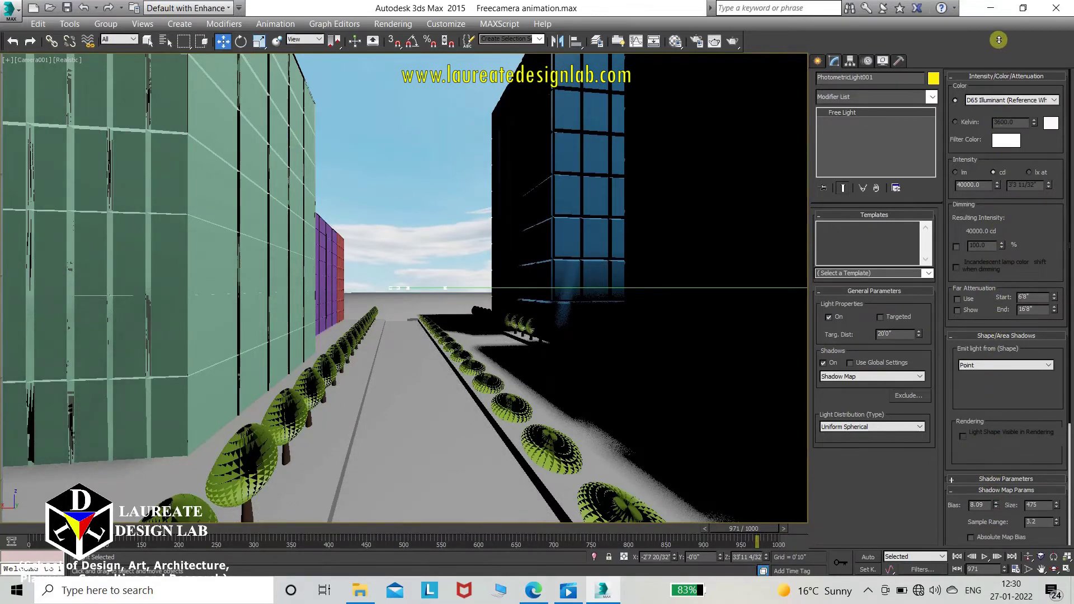
drag(999, 40, 981, 138)
click(985, 556)
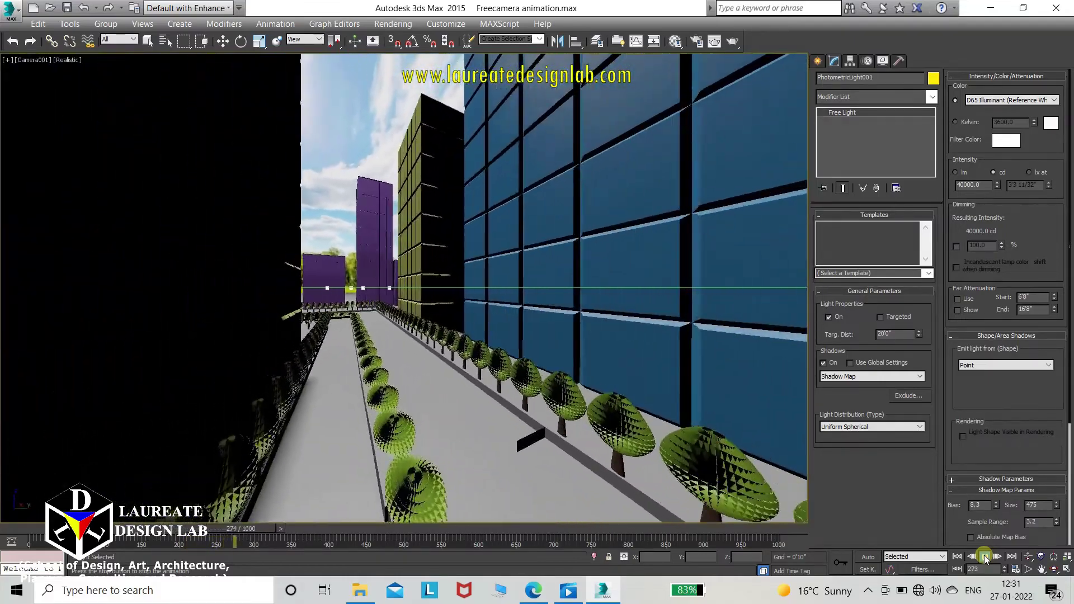
Stop the walkthrough and frame the whole dome in a wireframe Front view
click(985, 555)
key(f)
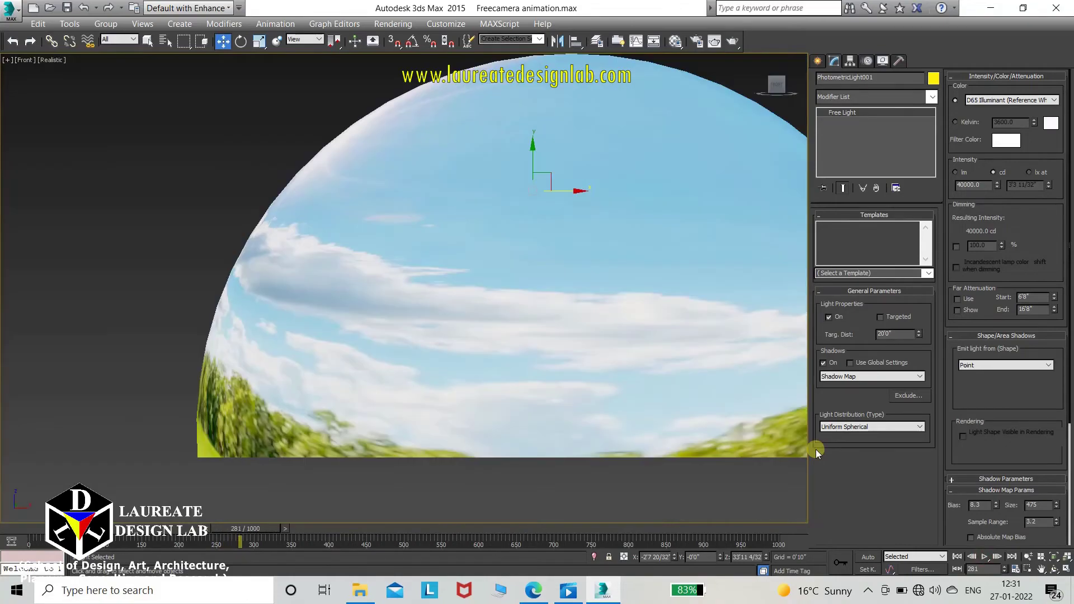
key(F3)
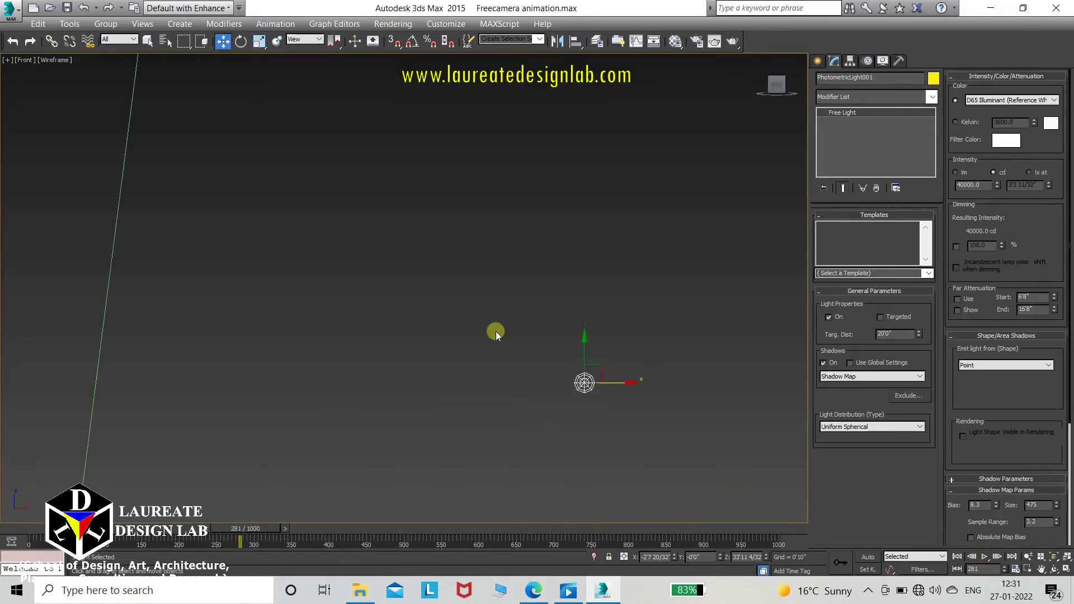
scroll(496, 335, down, 3)
scroll(434, 308, down, 3)
scroll(569, 305, down, 5)
middle_drag(542, 331, 477, 334)
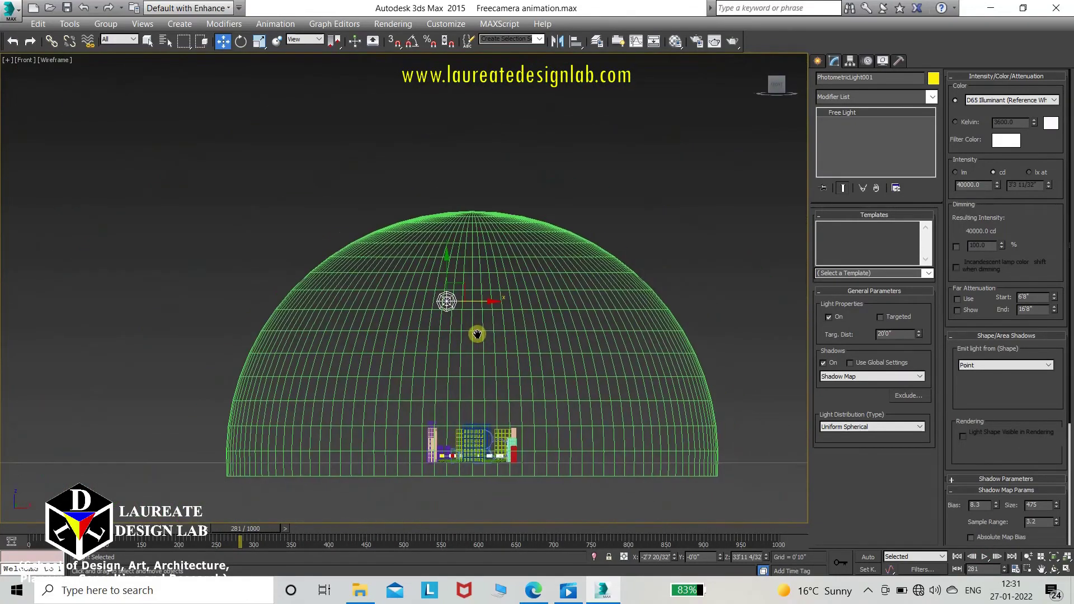
scroll(478, 334, up, 3)
scroll(599, 264, up, 2)
scroll(558, 376, up, 2)
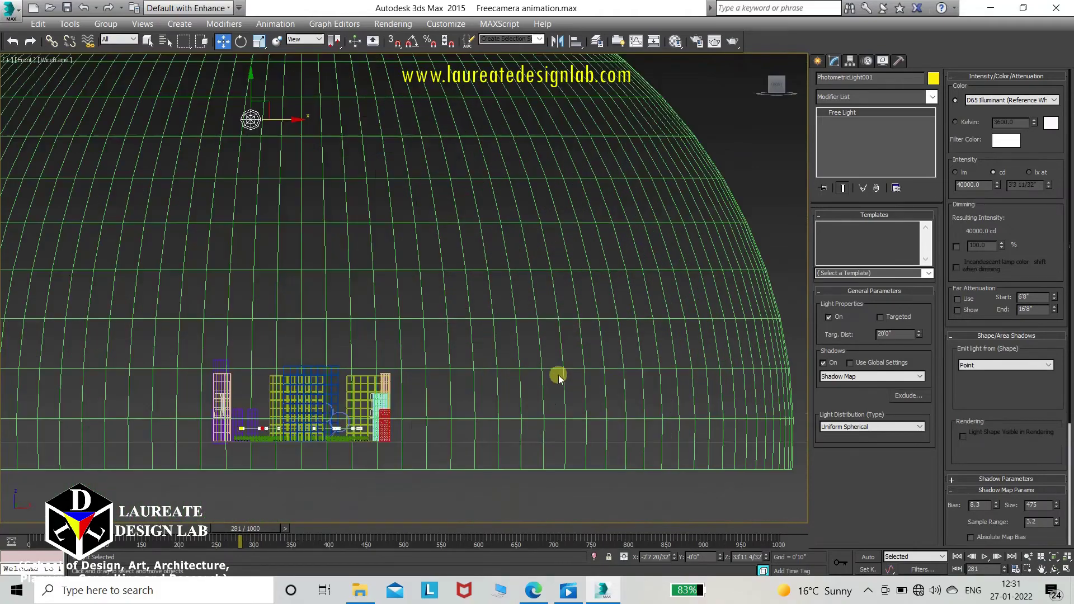
Select the camera path Line001 outside Vertex mode and move it upward
click(536, 461)
scroll(336, 434, up, 2)
scroll(369, 450, up, 2)
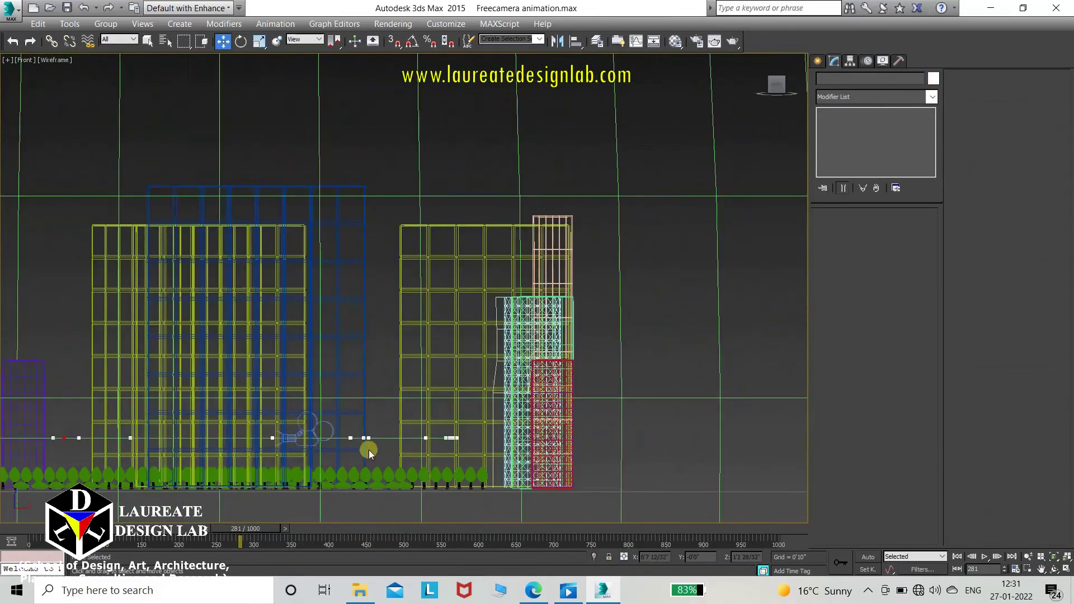
scroll(388, 439, up, 2)
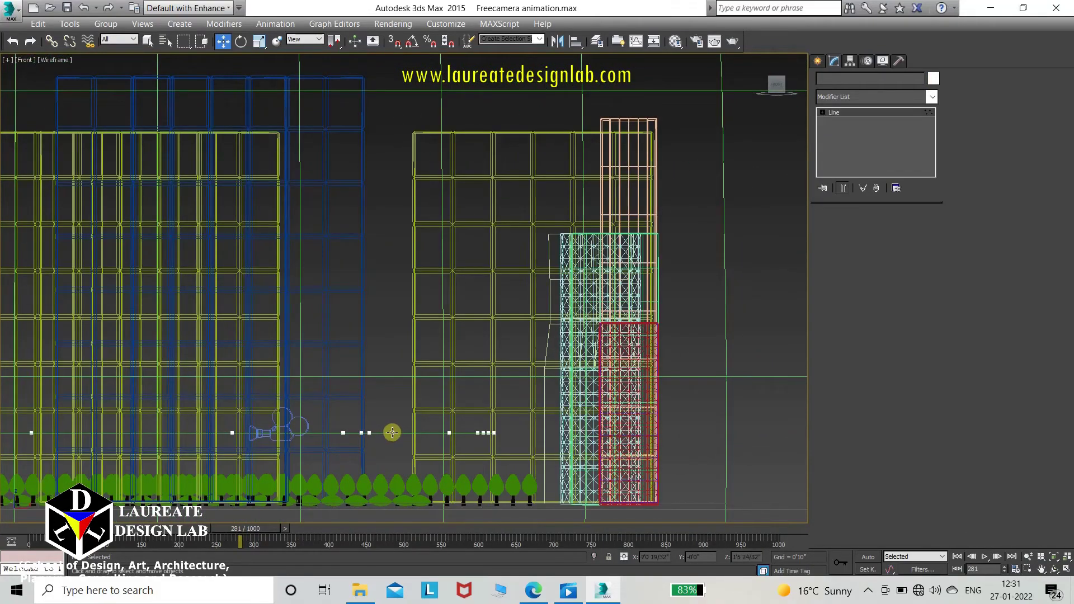
click(392, 433)
middle_drag(402, 396, 494, 394)
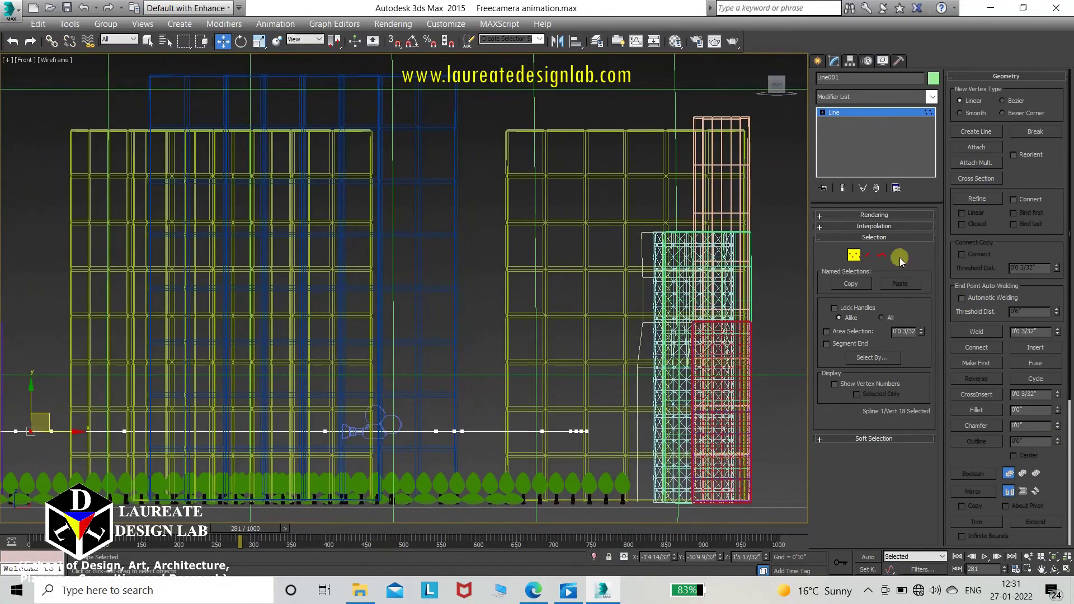
click(856, 255)
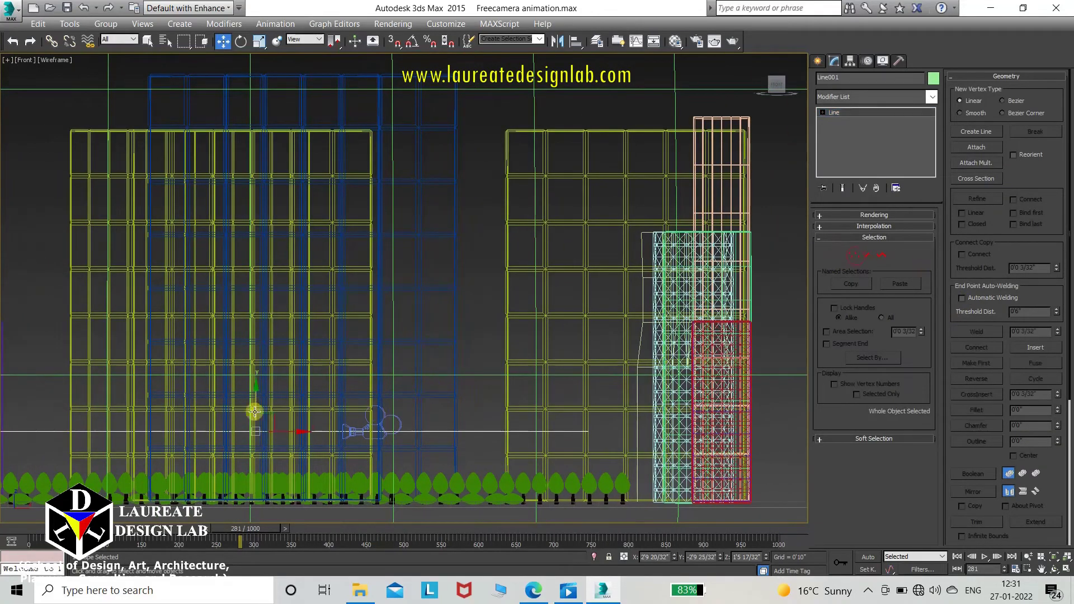
drag(254, 394, 252, 338)
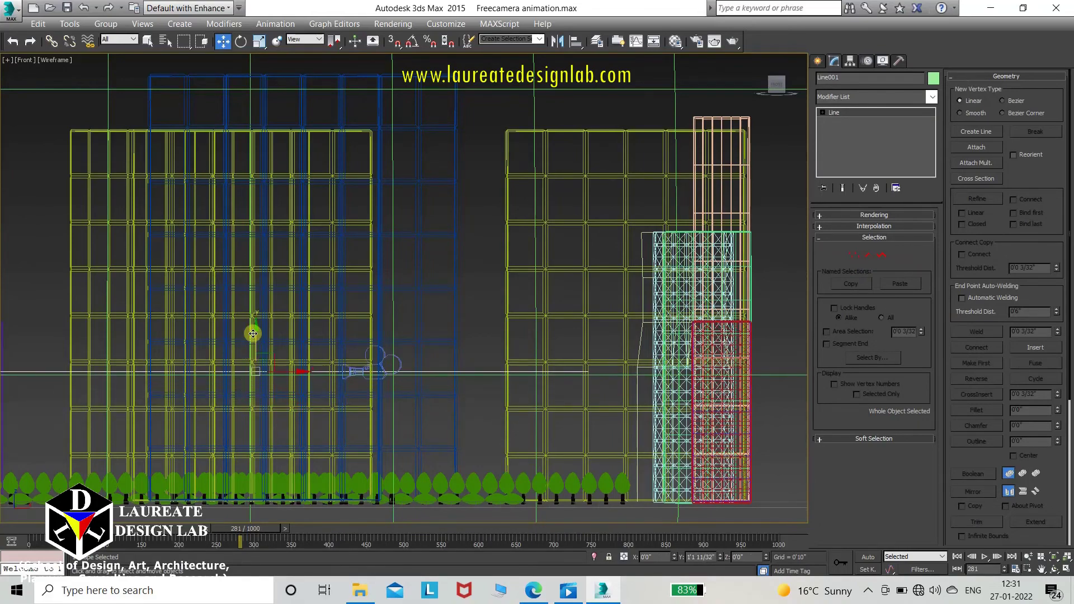
Replay the walkthrough from Camera001's fully shaded view along the raised path
key(c)
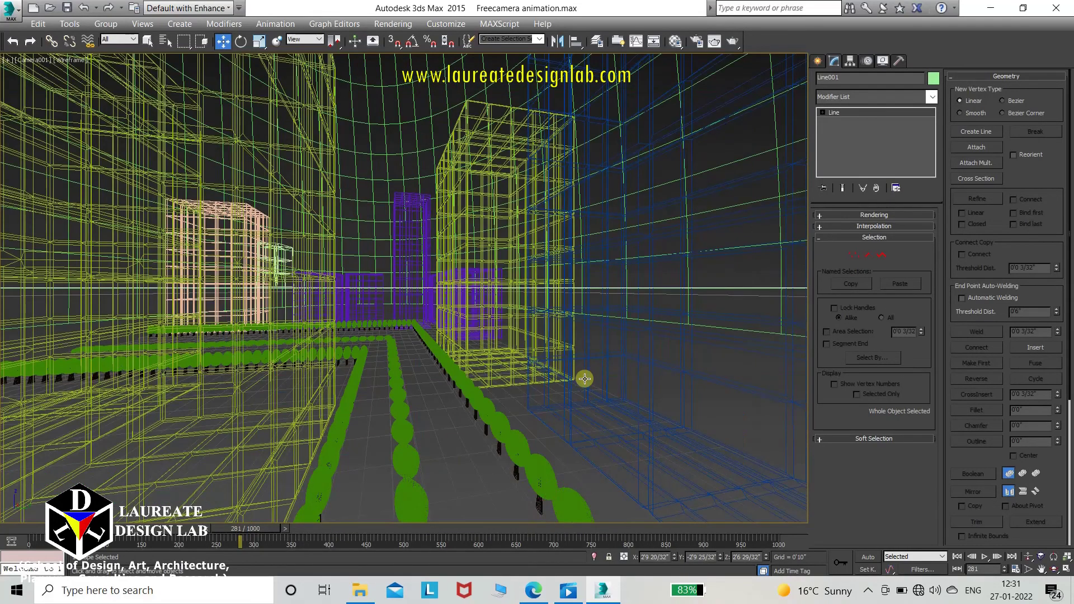
key(F3)
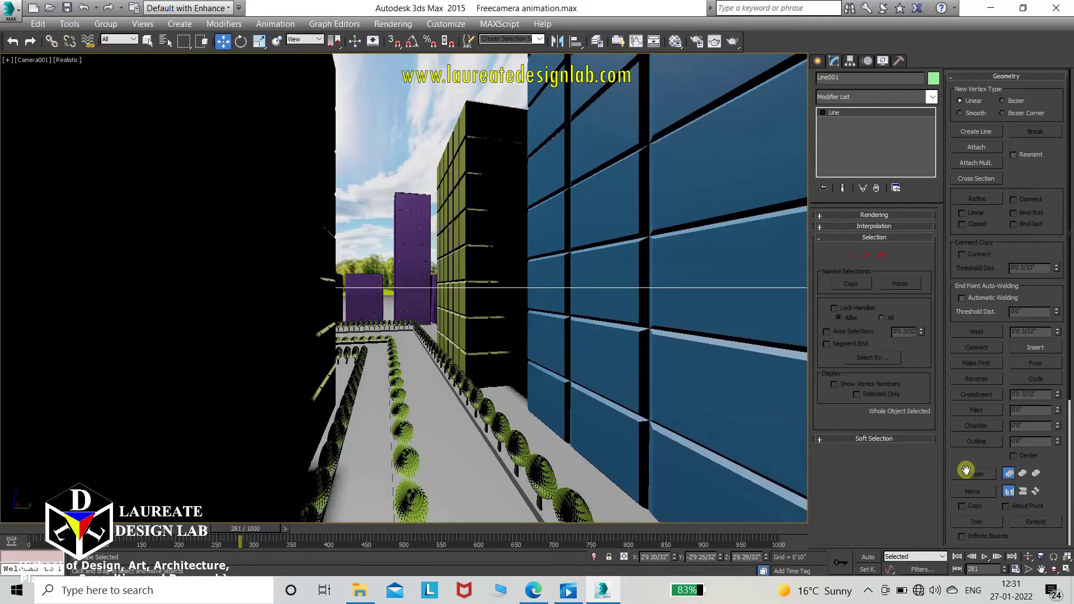
click(982, 558)
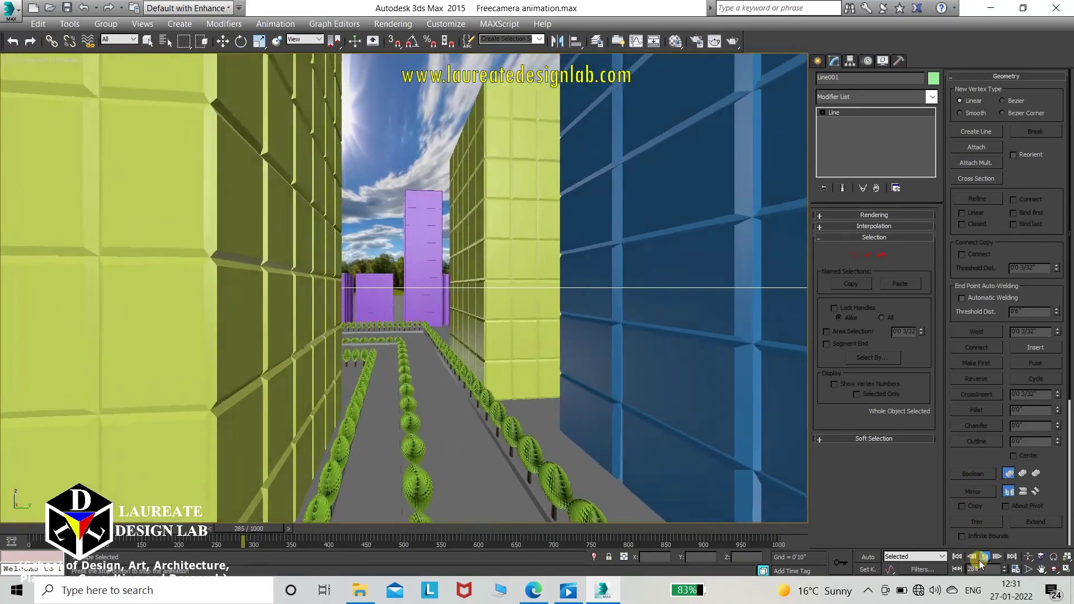